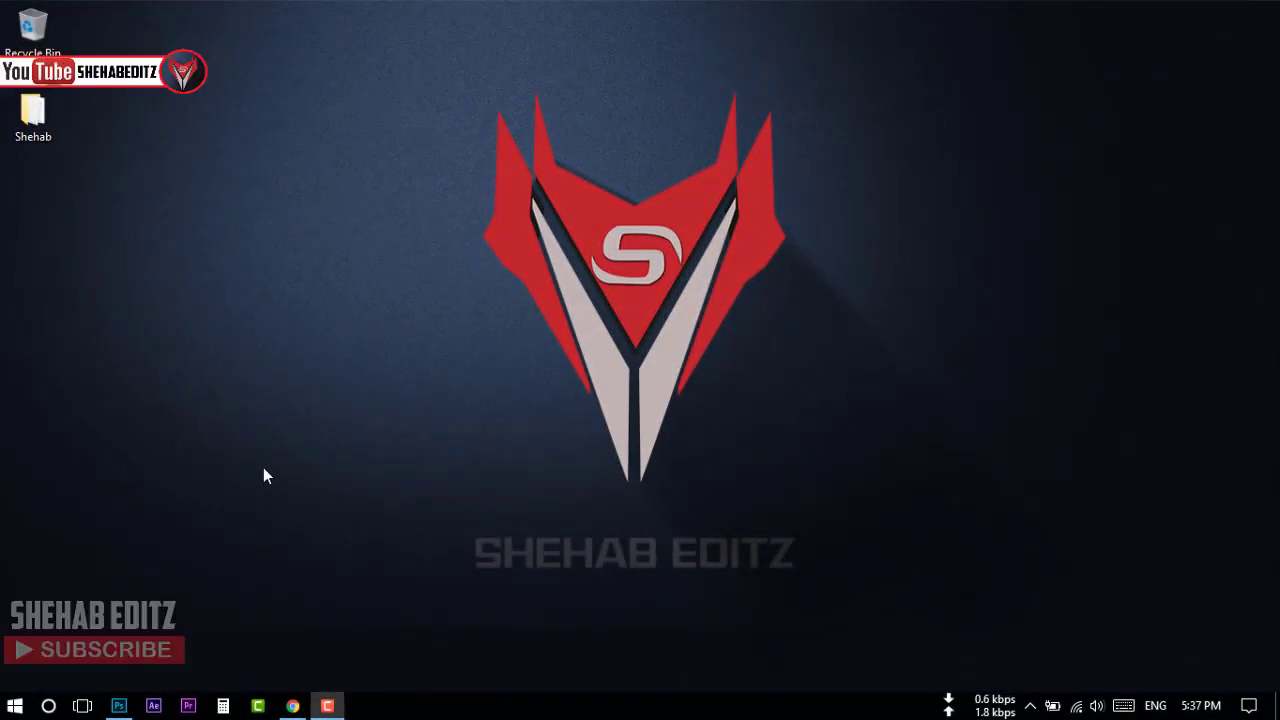
Bring the Photoshop window with the yellow saree photo to the front
left_click(119, 705)
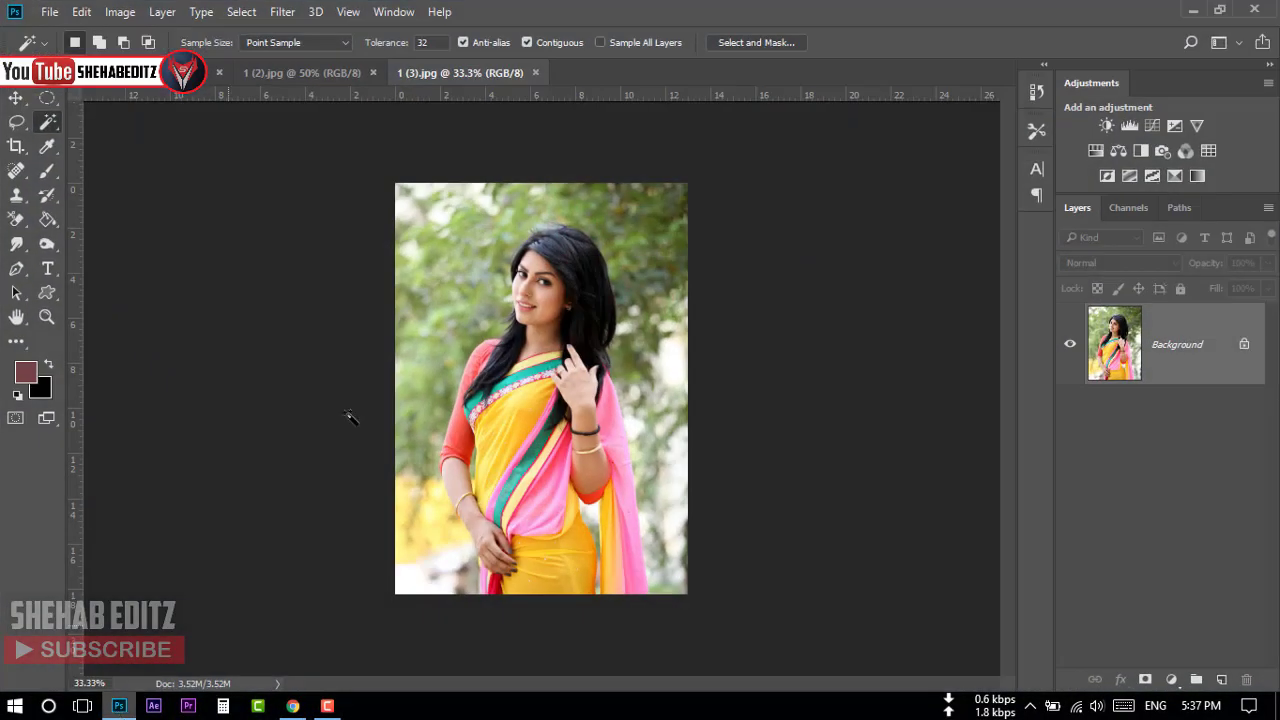
Cycle through the open photo tabs and settle on the pink-top photo 1 (1).jpg
left_click(320, 72)
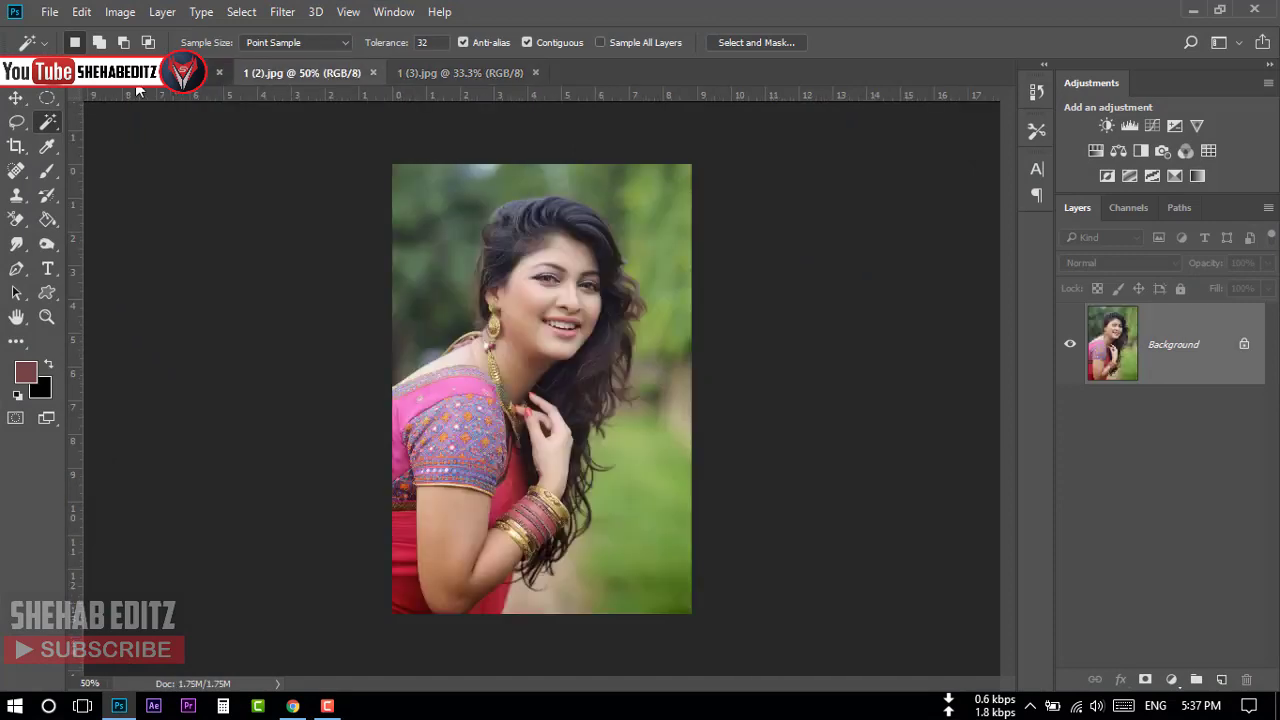
left_click(150, 75)
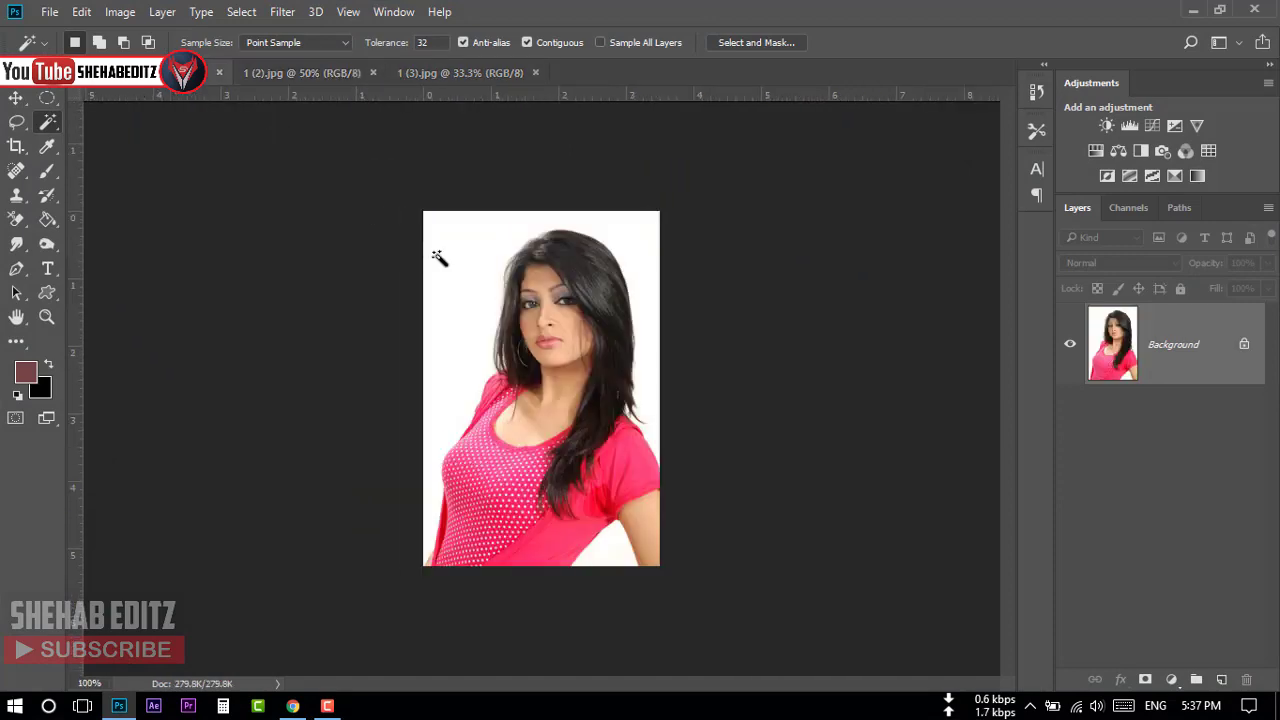
left_click(281, 79)
left_click(429, 75)
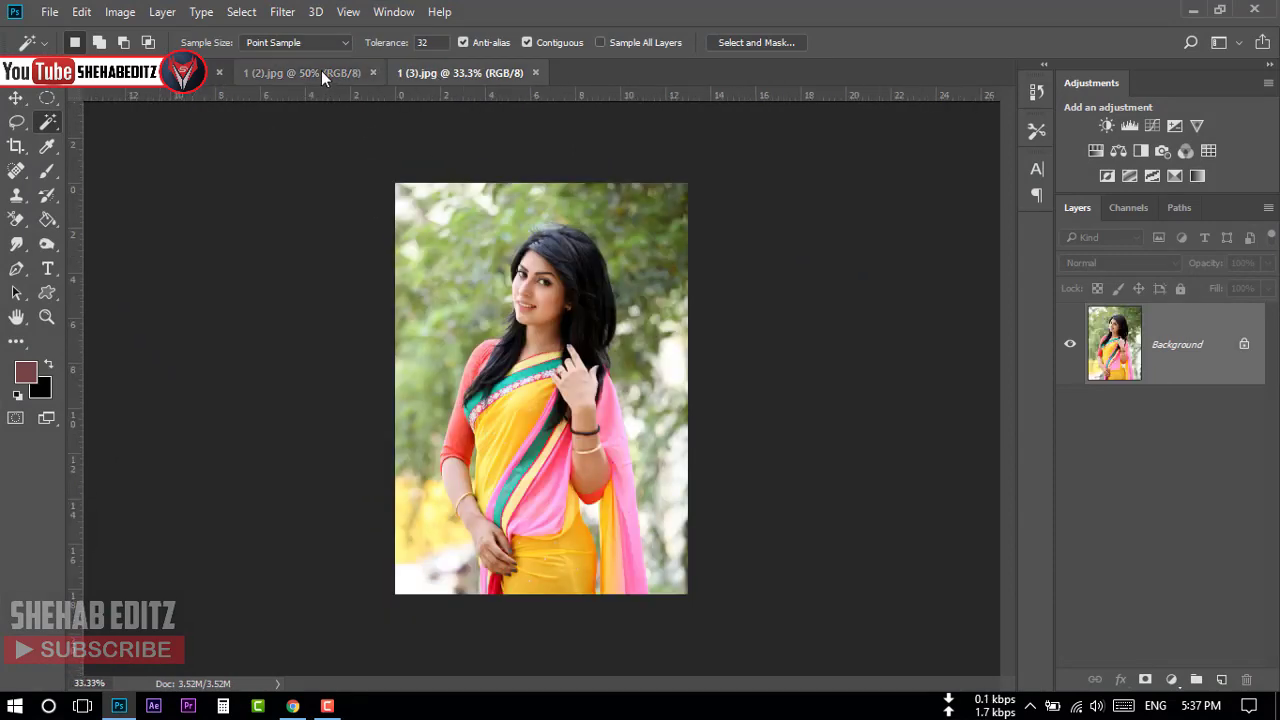
left_click(150, 72)
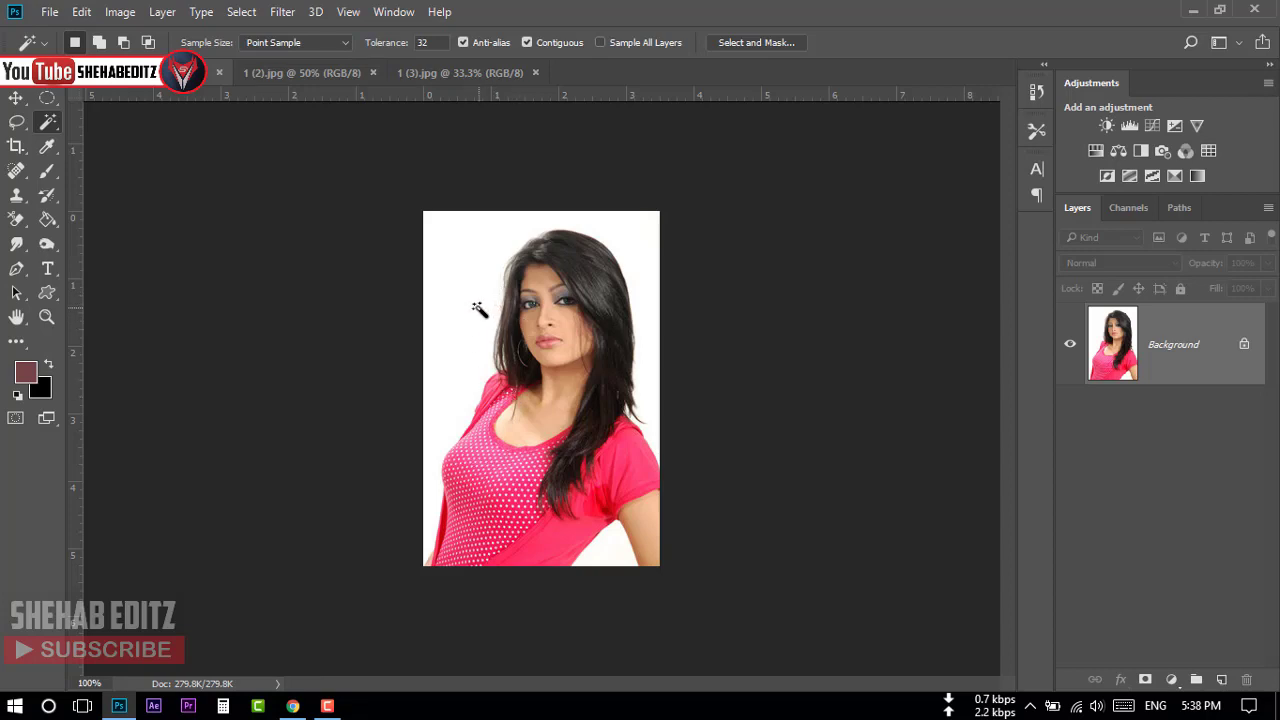
Make the Magic Wand the active tool for one-click colour selection
left_click(16, 121)
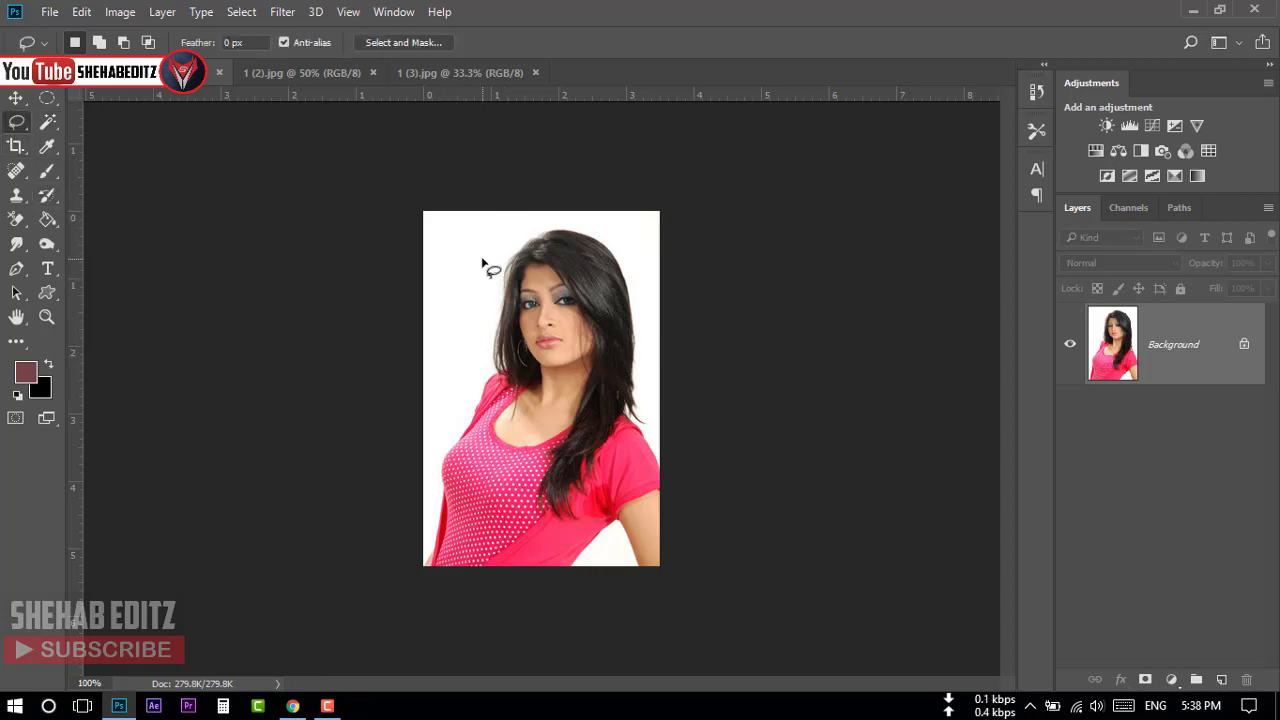
scroll(523, 272, "up", 3)
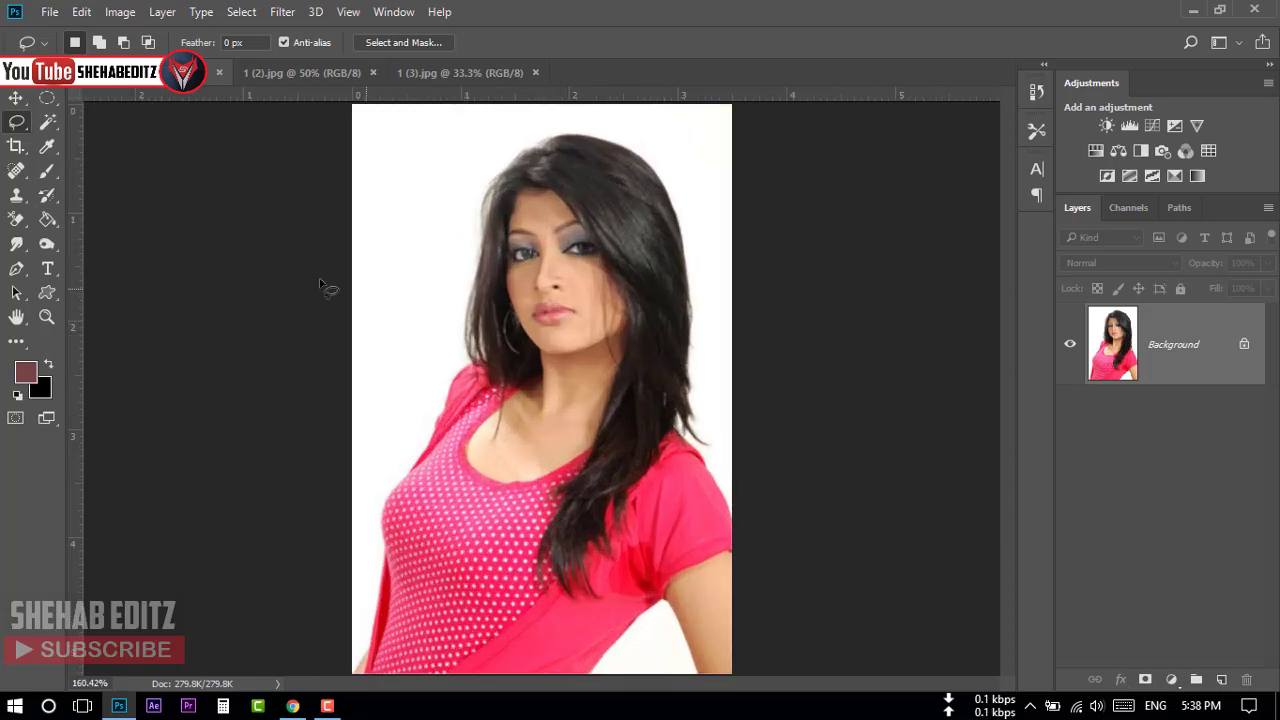
left_click(47, 121)
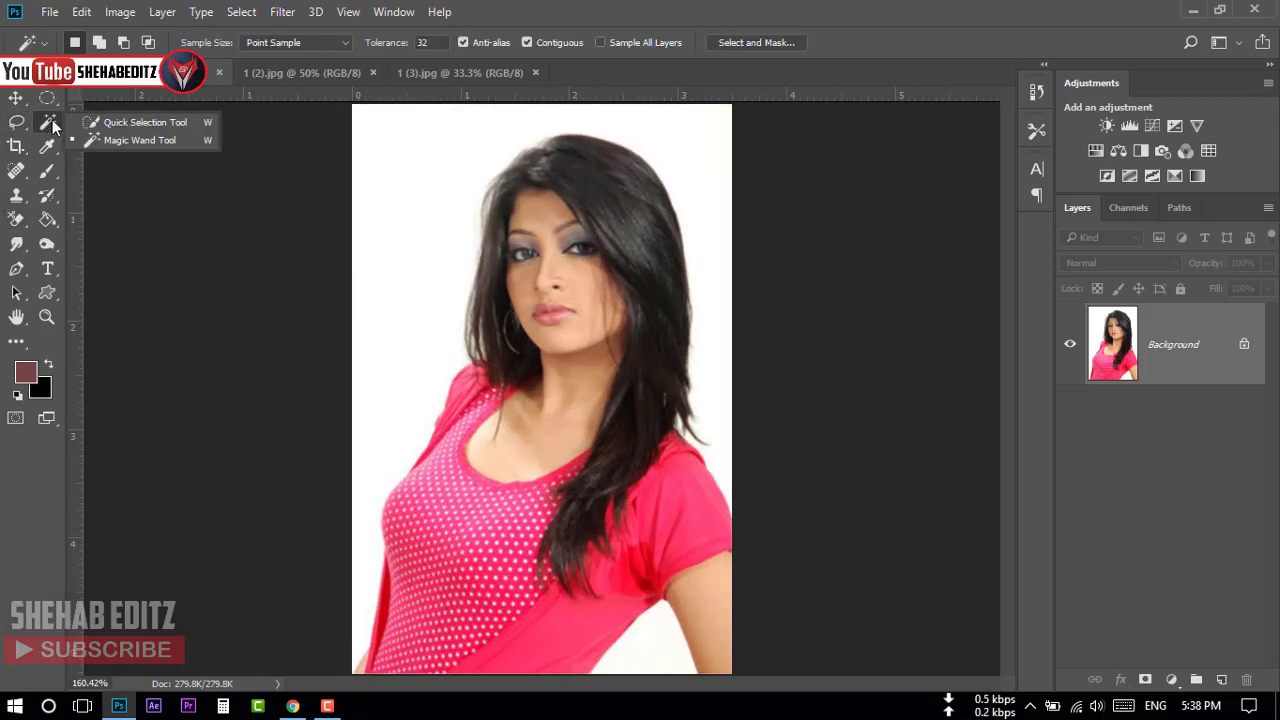
left_click(132, 142)
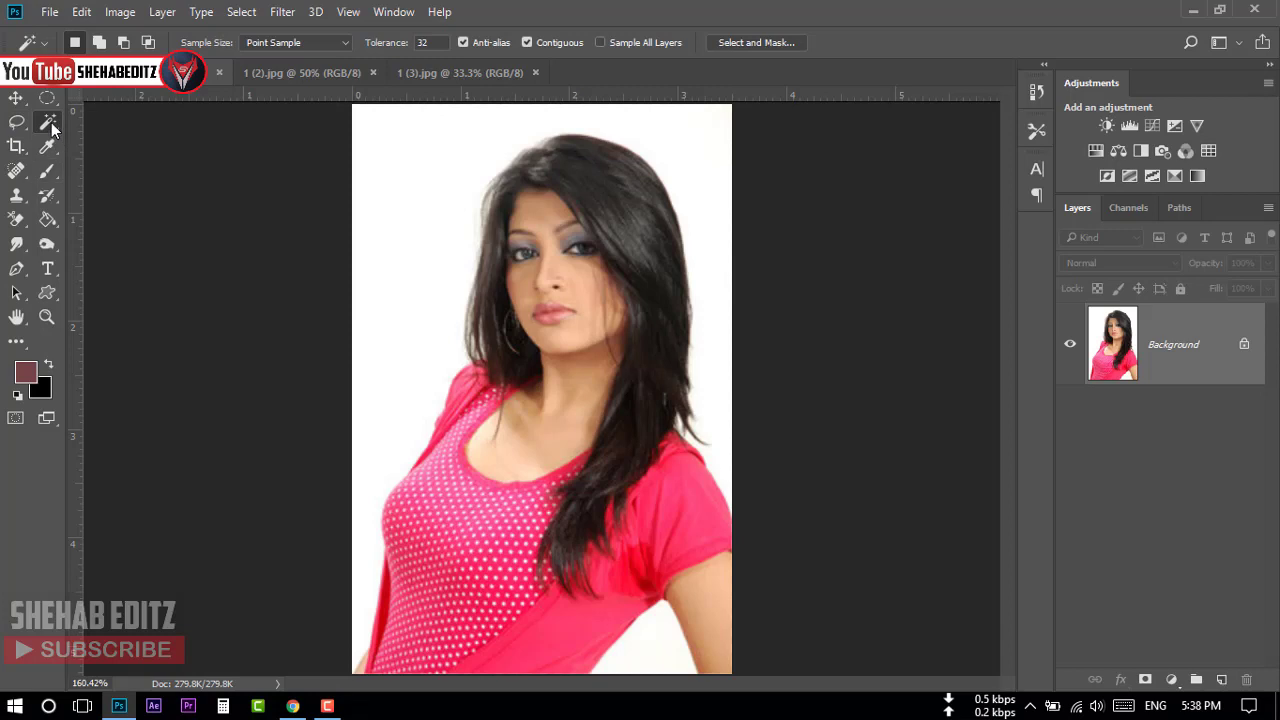
right_click(51, 122)
left_click(134, 133)
Select the white background plus the gap by the arm, and unlock Background into Layer 0
left_click(414, 170)
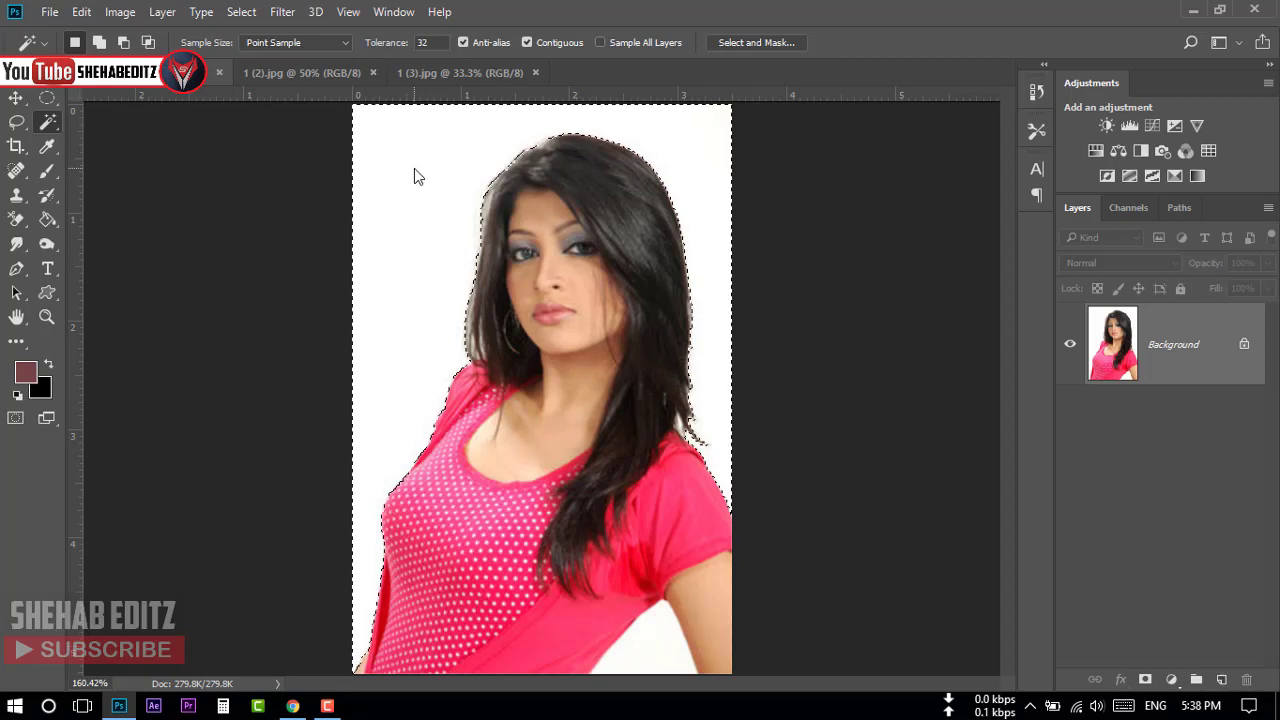
left_click(649, 653, "shift")
left_click(1245, 346)
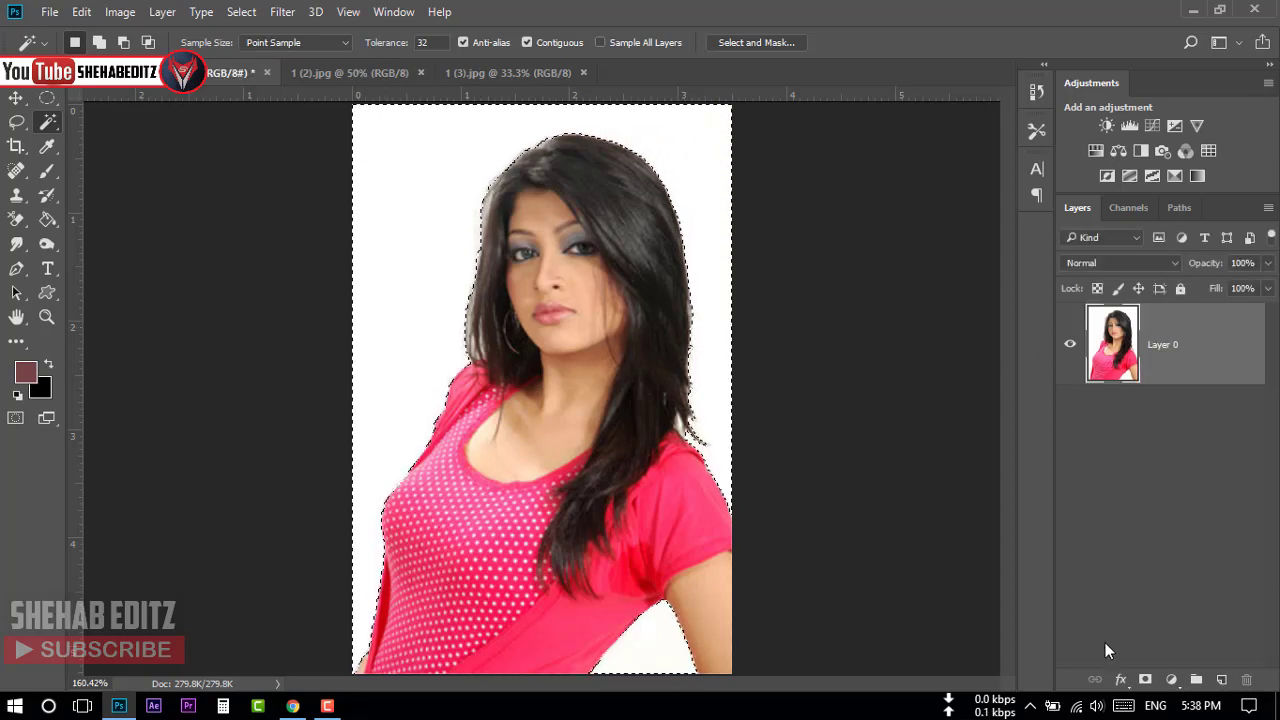
Undo a wrong mask, invert the selection onto the woman, and mask out the white background
left_click(1145, 680)
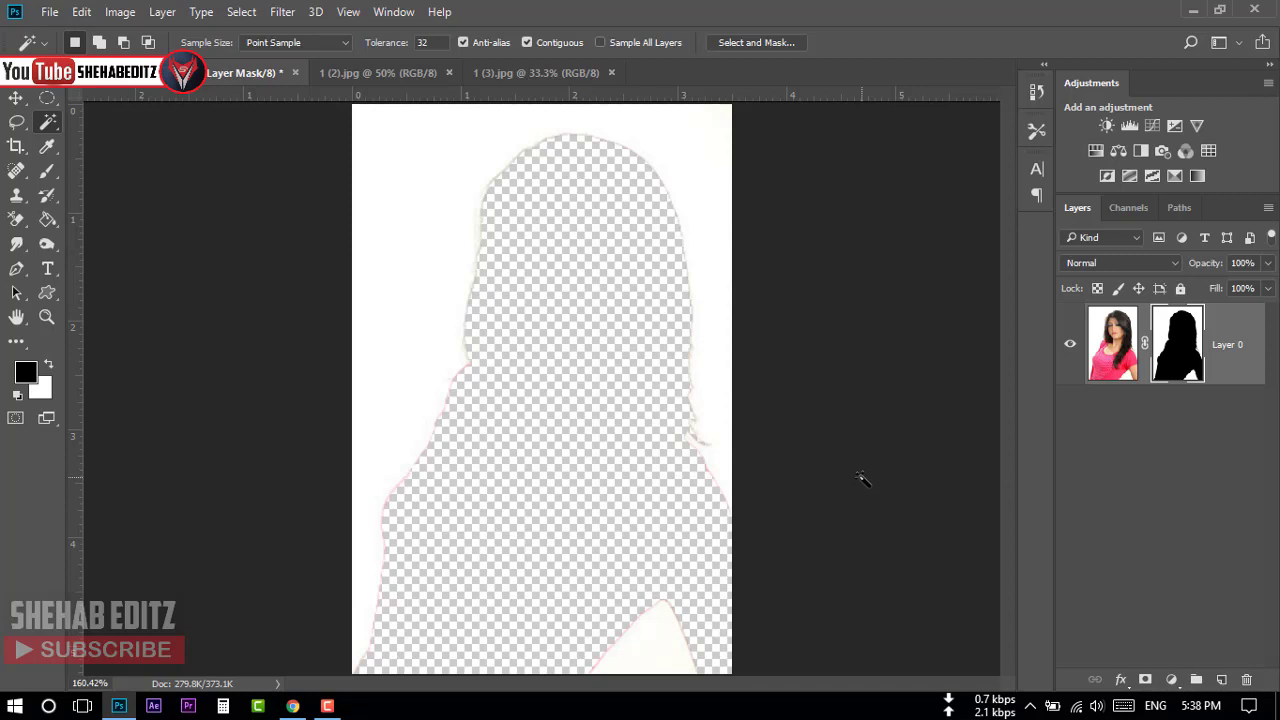
key("ctrl+z")
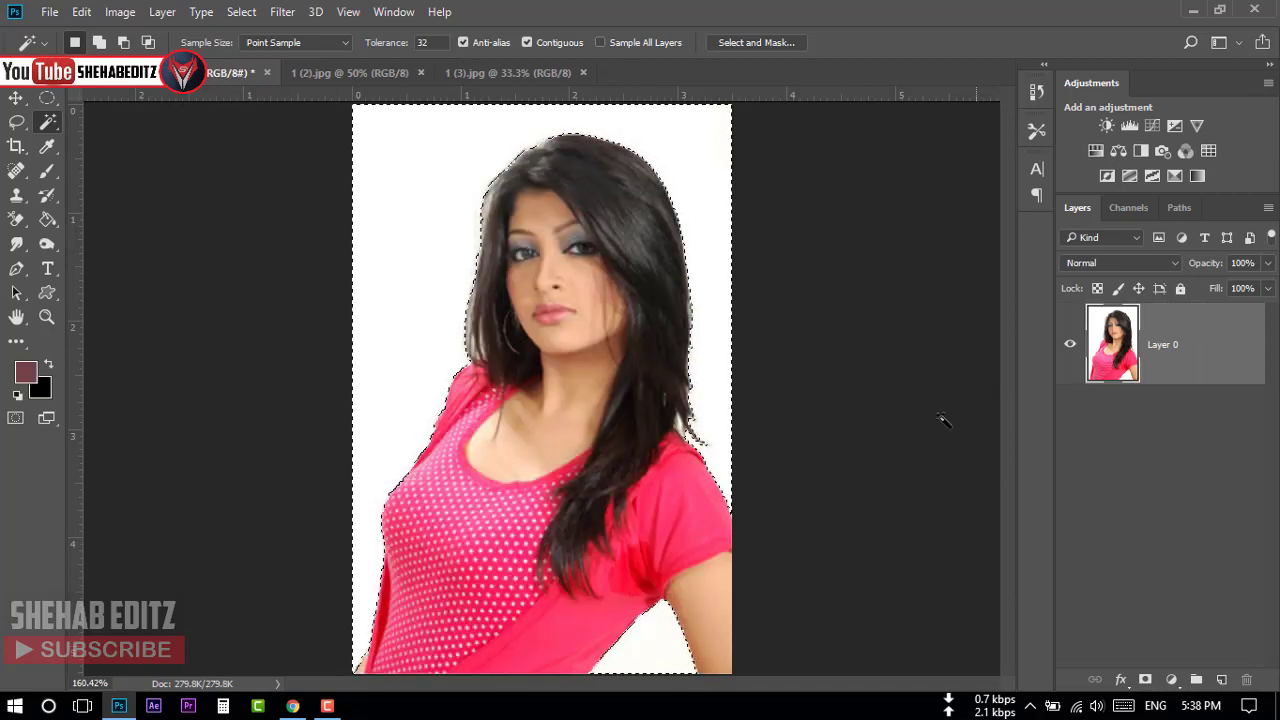
left_click(245, 13)
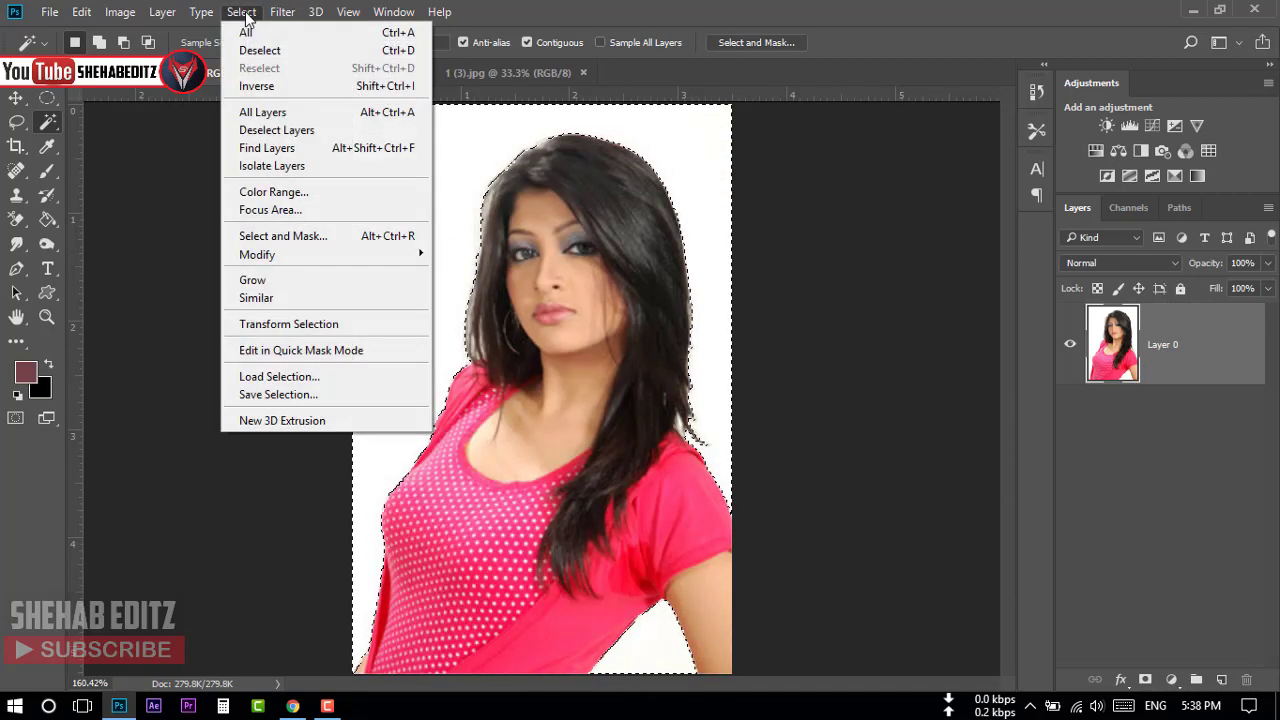
left_click(257, 87)
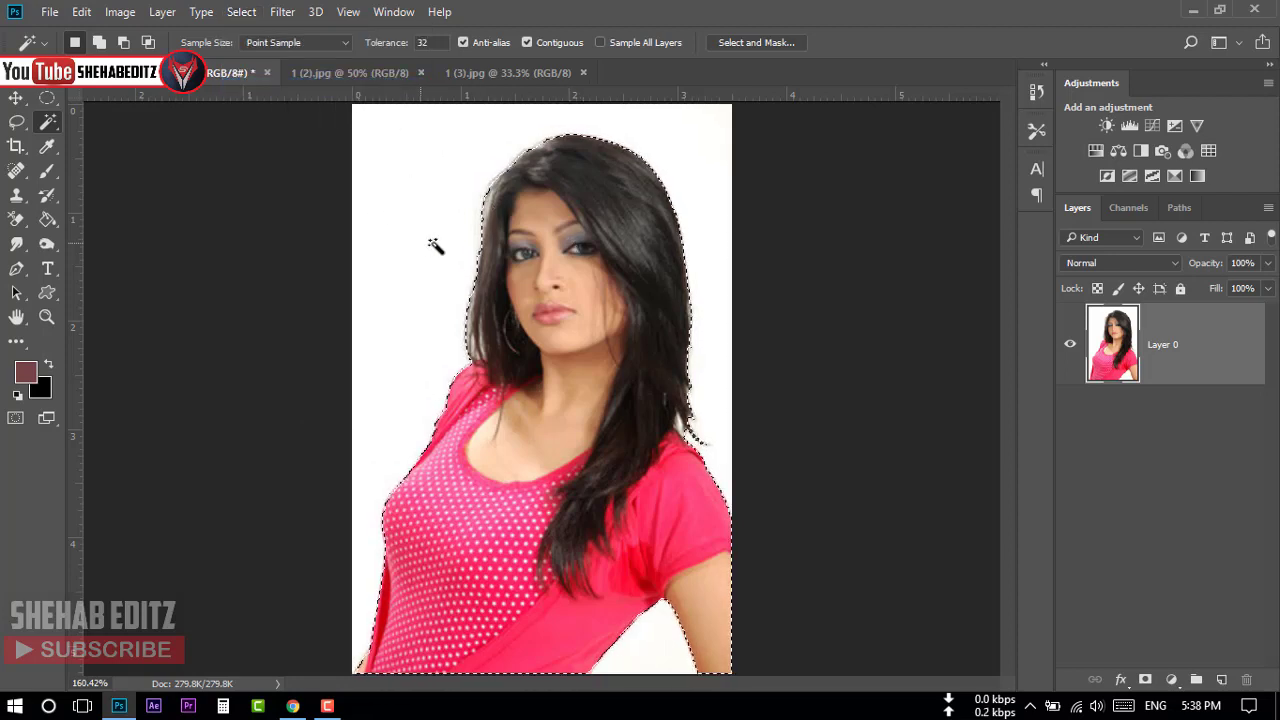
left_click(1145, 679)
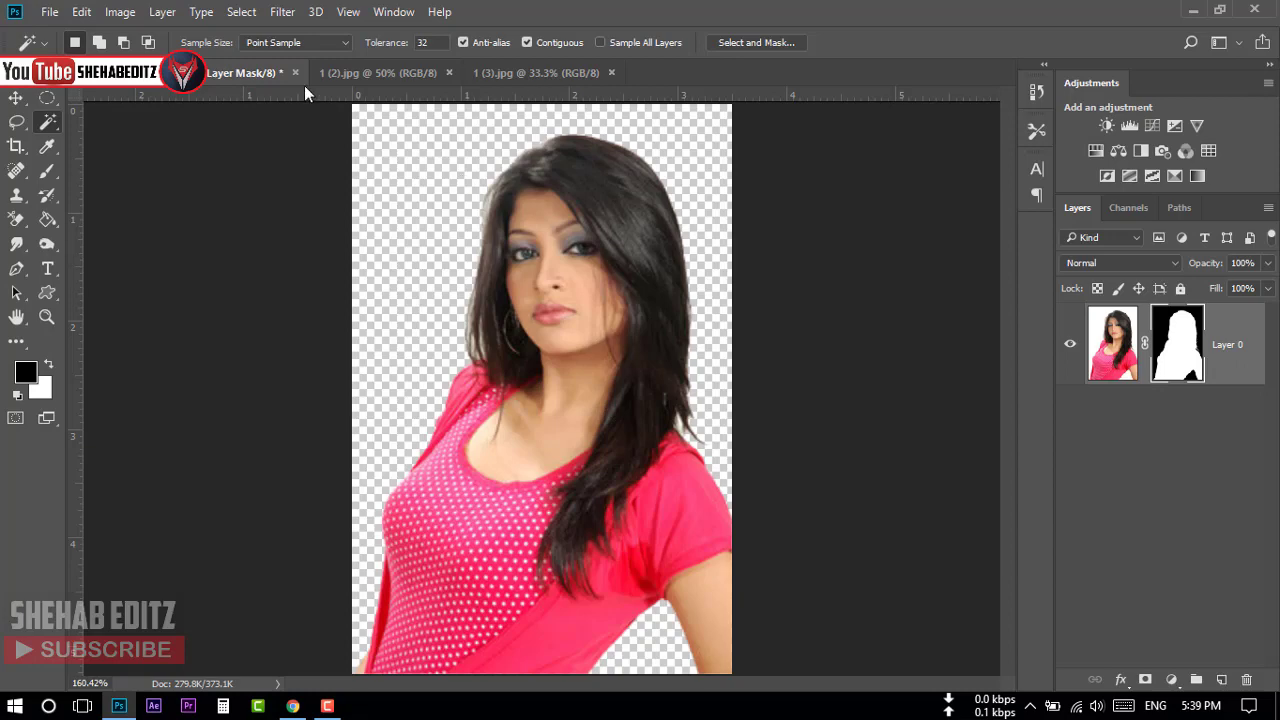
Switch to the curly-haired woman's photo 1 (2).jpg and choose the Quick Selection Tool
left_click(365, 72)
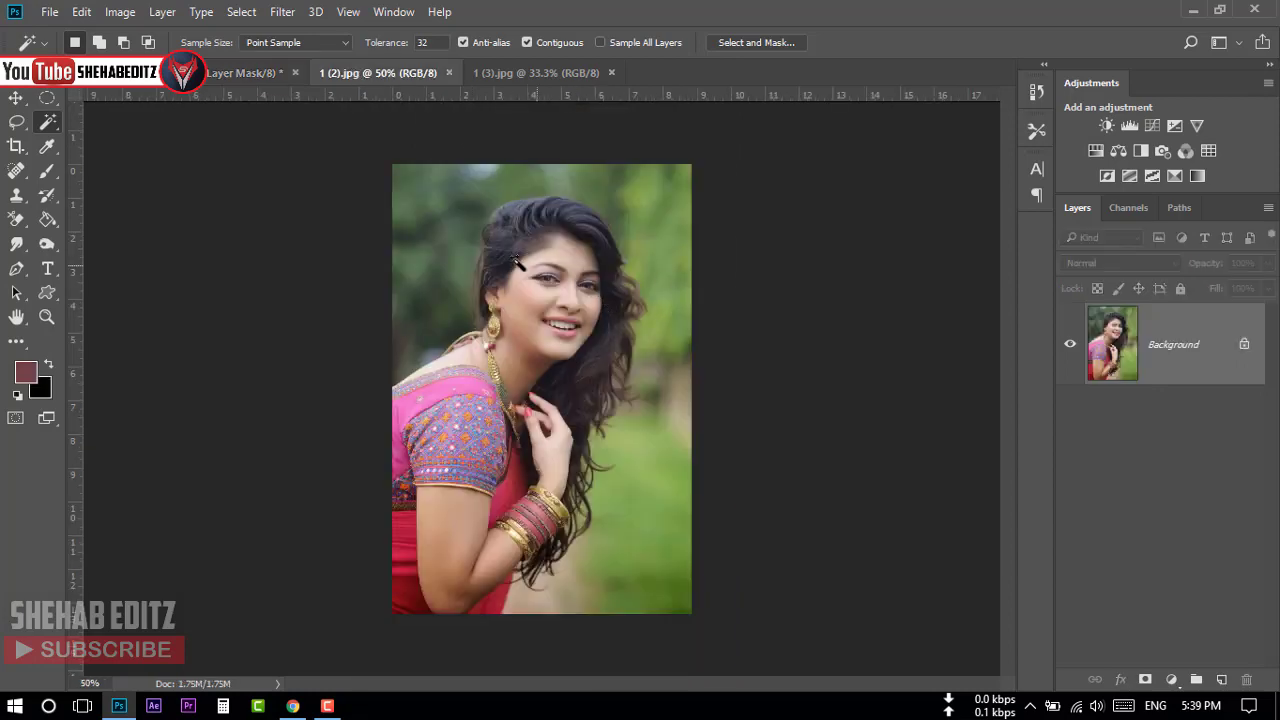
left_click(487, 70)
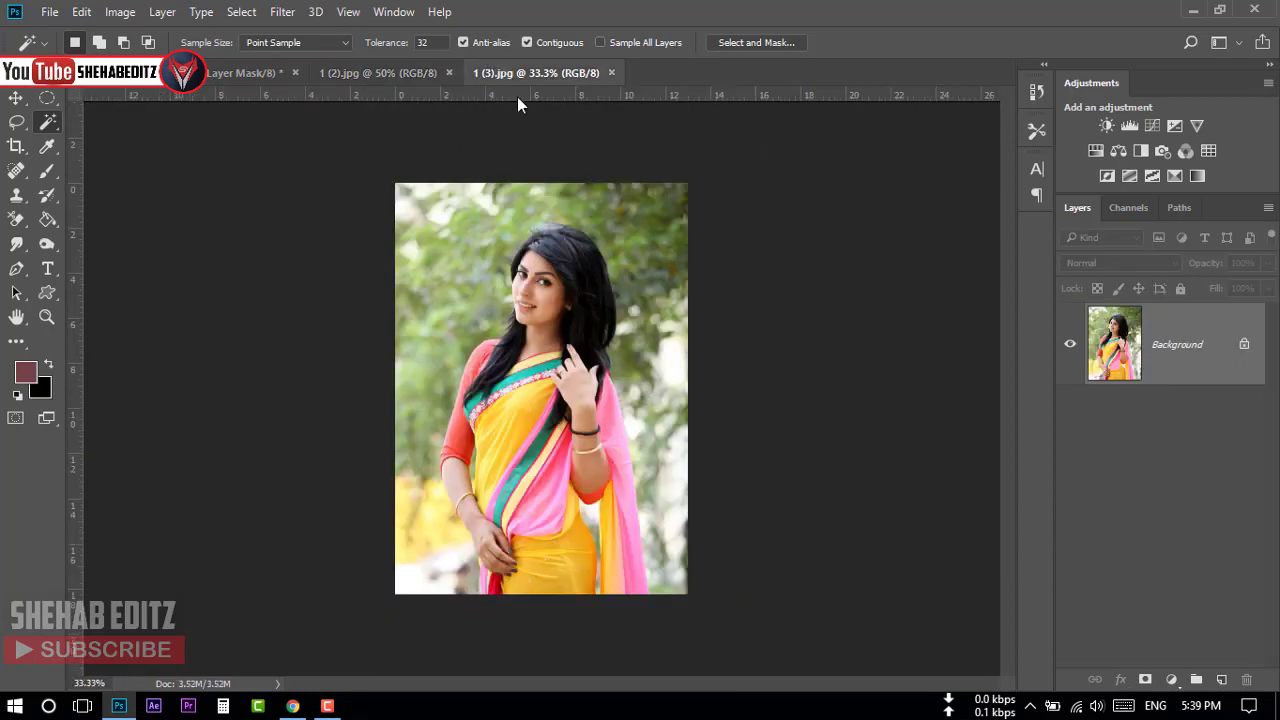
left_click(375, 73)
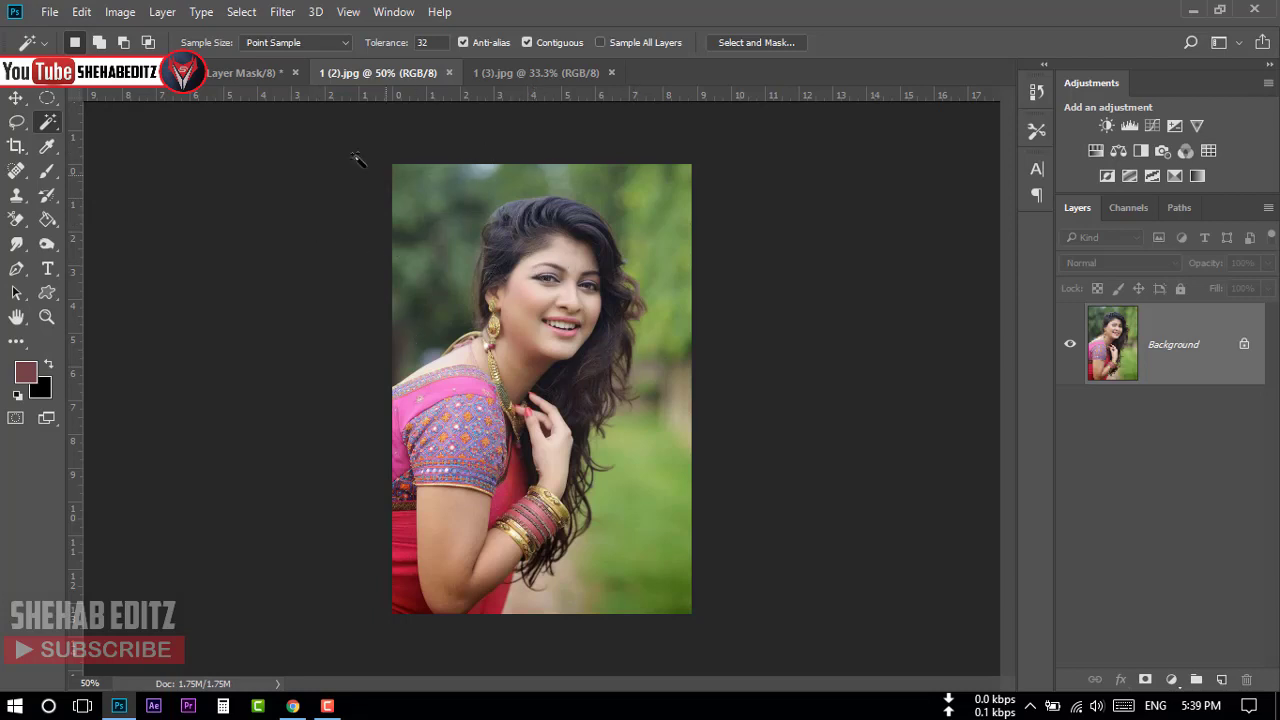
right_click(48, 125)
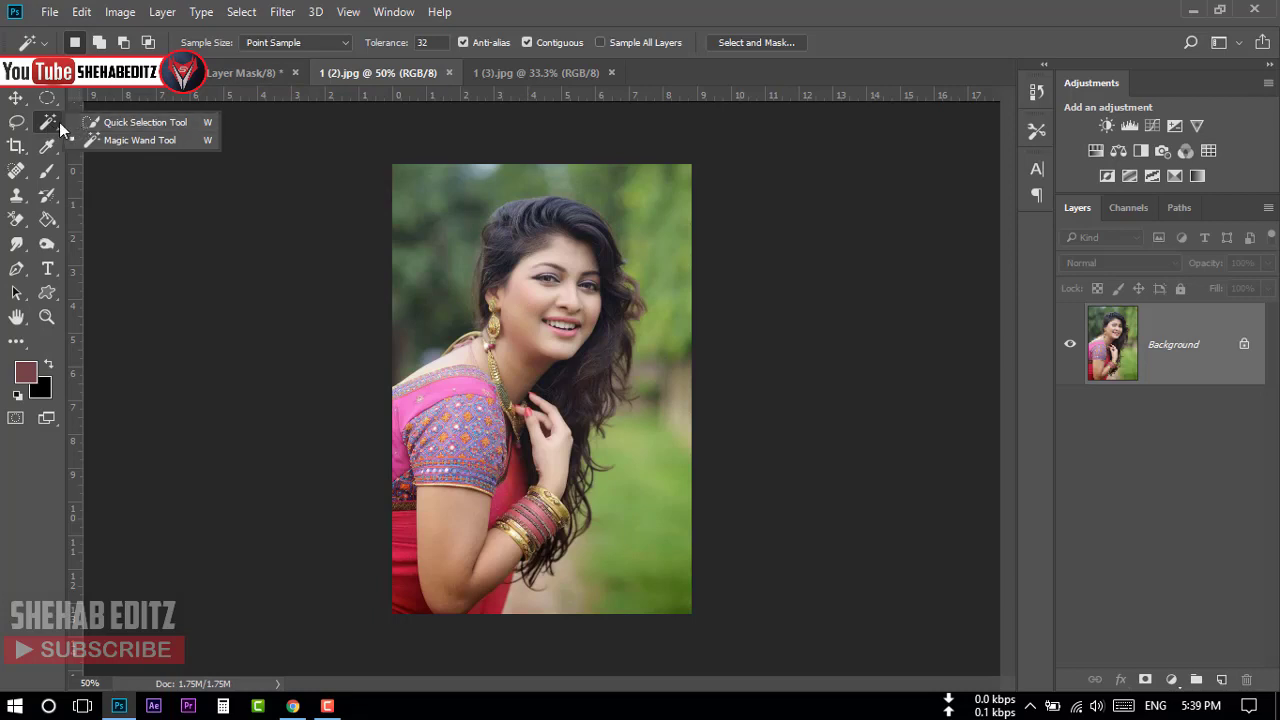
left_click(148, 125)
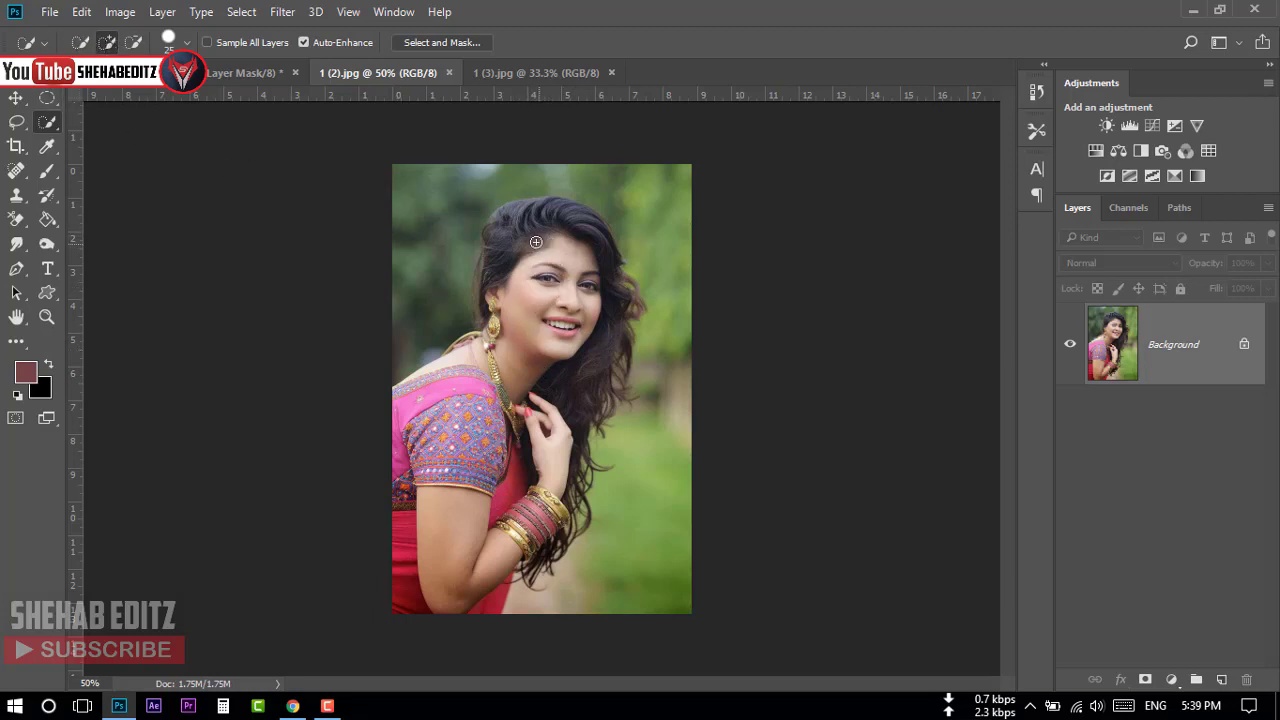
Paint a selection over the woman's face, necklace, hand and hair, subtracting the top-left background
left_click_drag(548, 248, 396, 572)
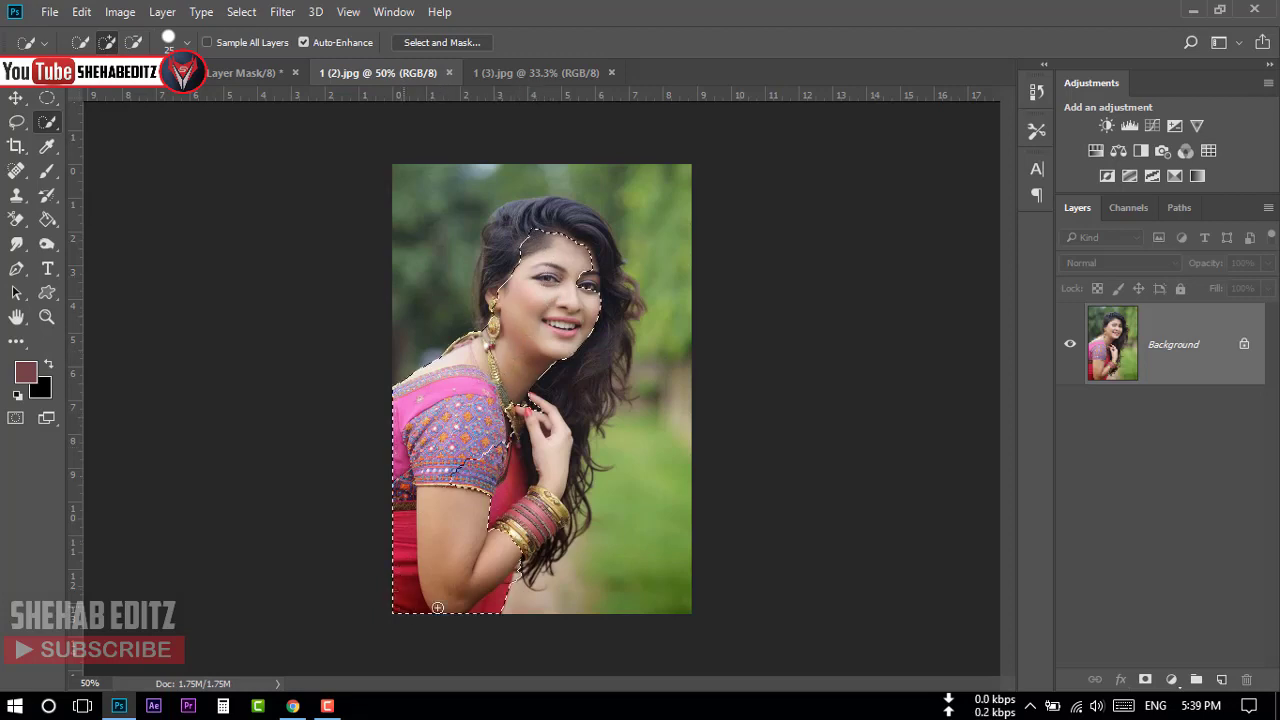
mouse_move(511, 519)
left_mouse_down()
mouse_move(597, 256)
mouse_move(500, 232)
left_mouse_up()
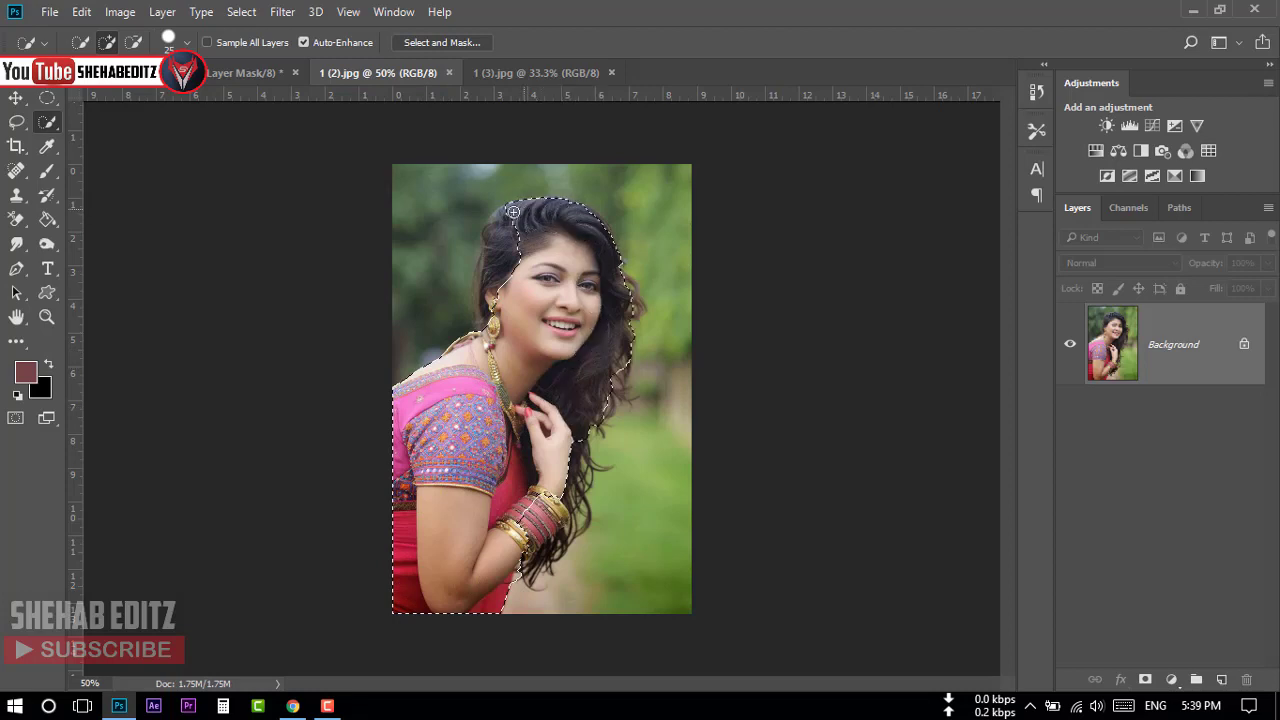
left_click_drag(484, 295, 480, 287)
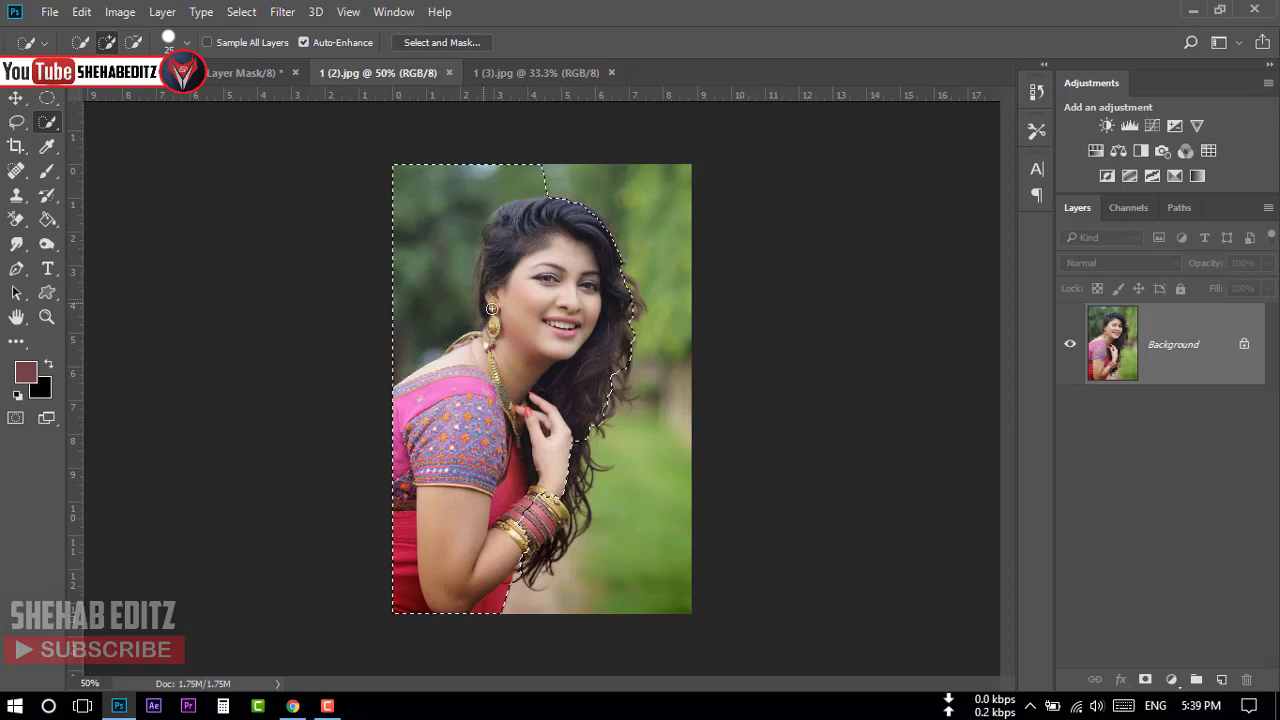
left_click_drag(480, 287, 451, 176)
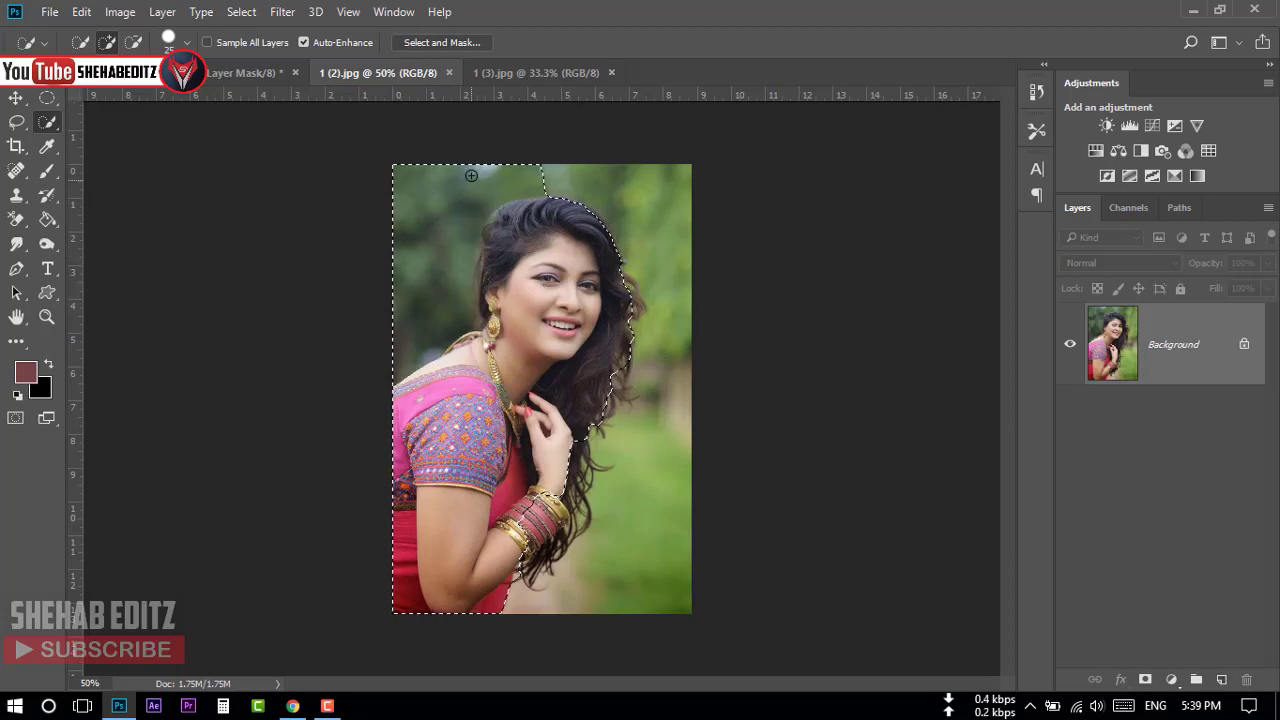
left_click(133, 43)
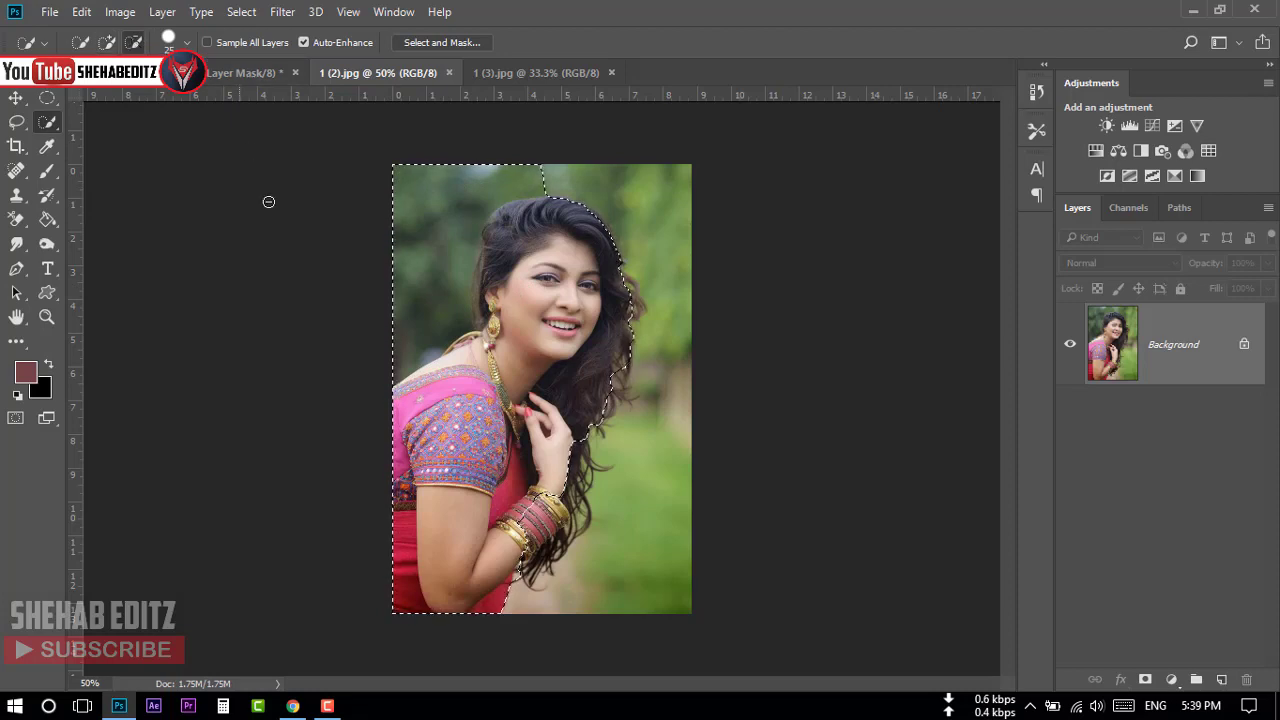
mouse_move(564, 175)
left_mouse_down()
mouse_move(395, 227)
mouse_move(579, 435)
left_mouse_up()
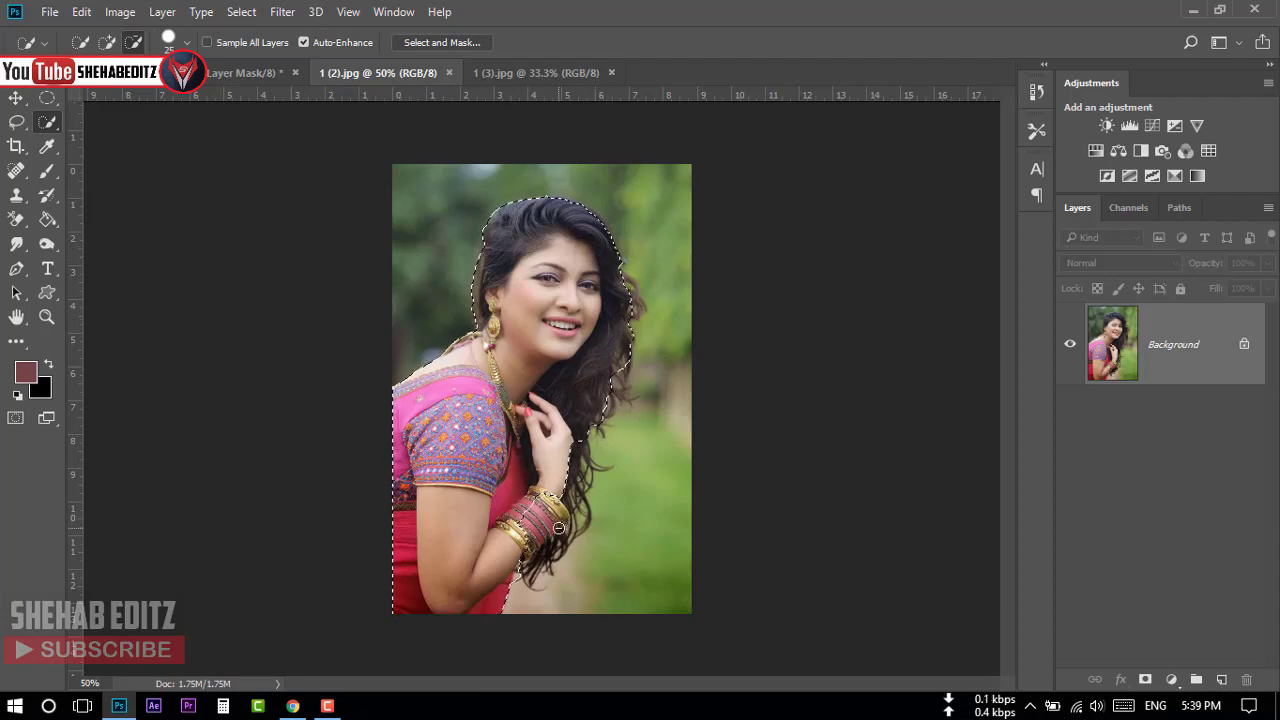
scroll(552, 488, "up", 1)
scroll(620, 506, "down", 1)
scroll(620, 503, "up", 1)
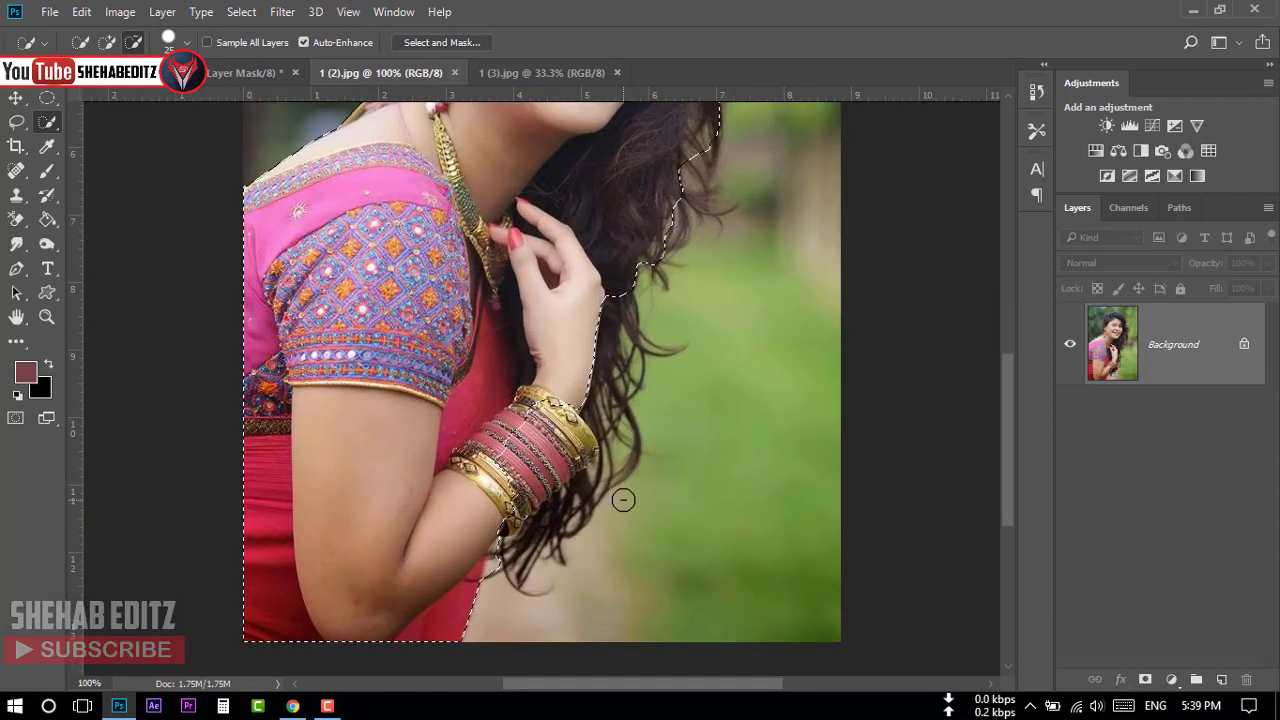
Add the remaining hair beside the arm, by the face and over the head
key("alt")
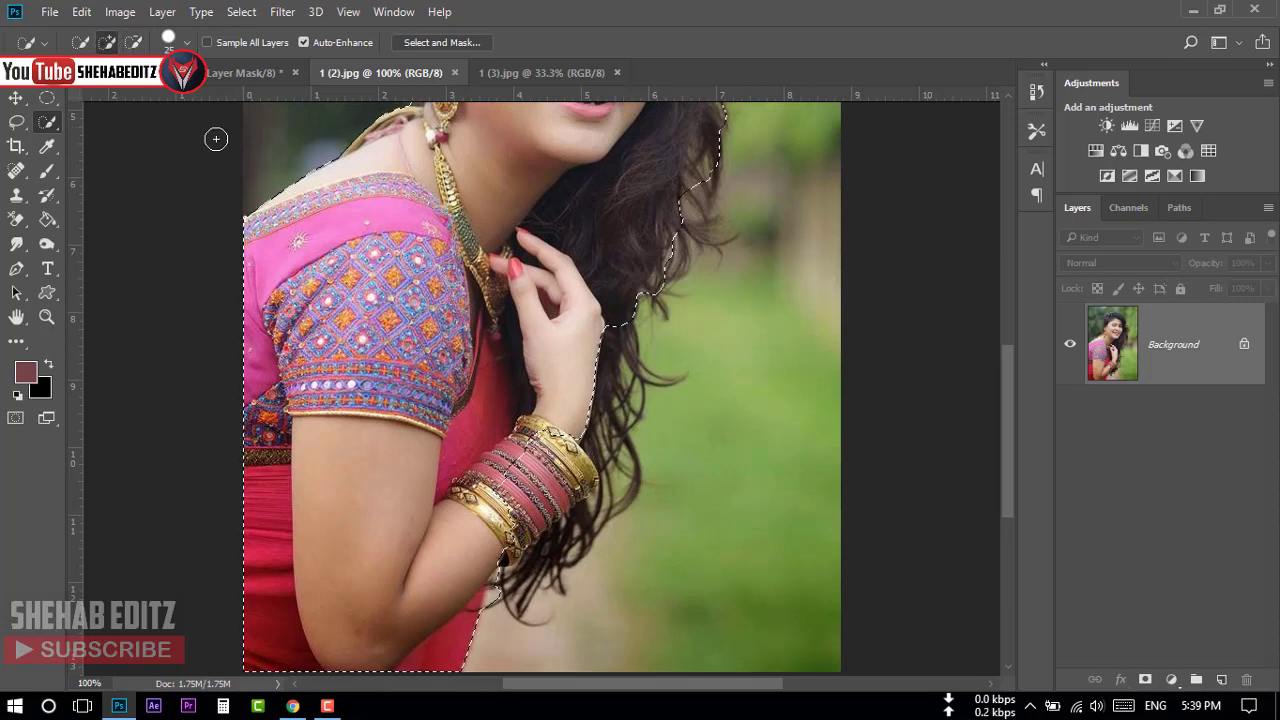
left_click_drag(611, 383, 551, 497)
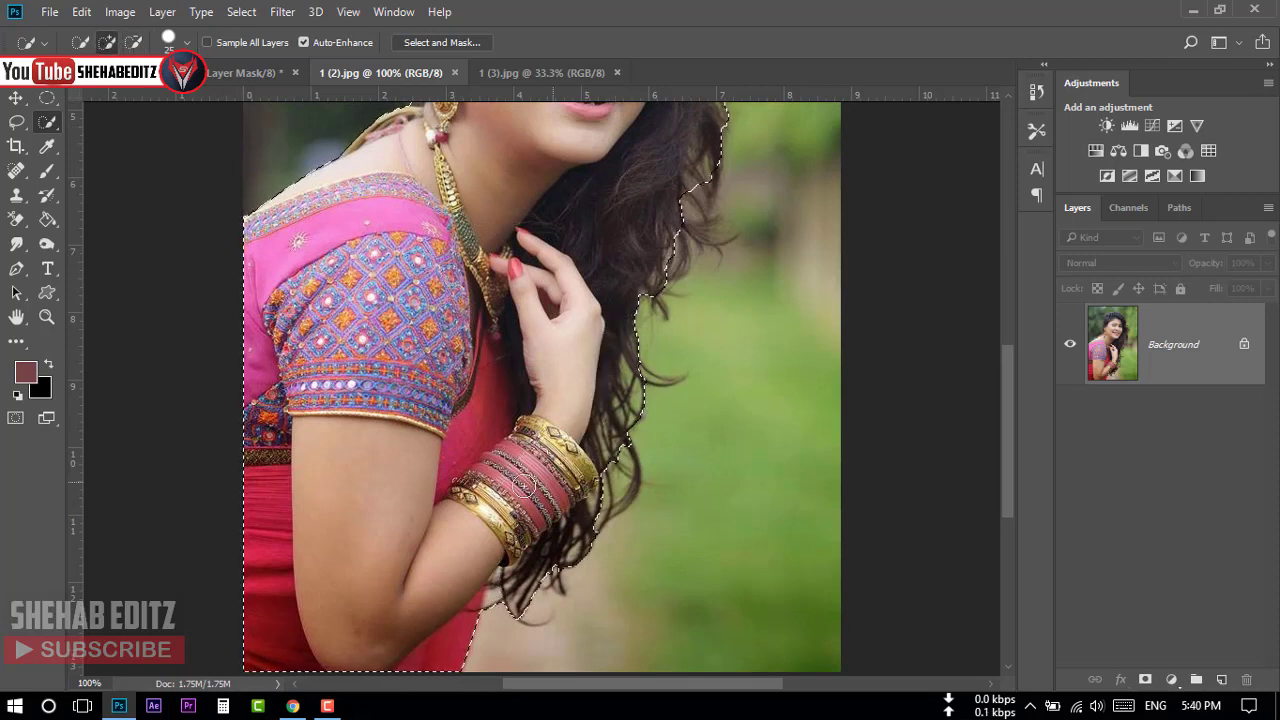
scroll(551, 497, "down", 1)
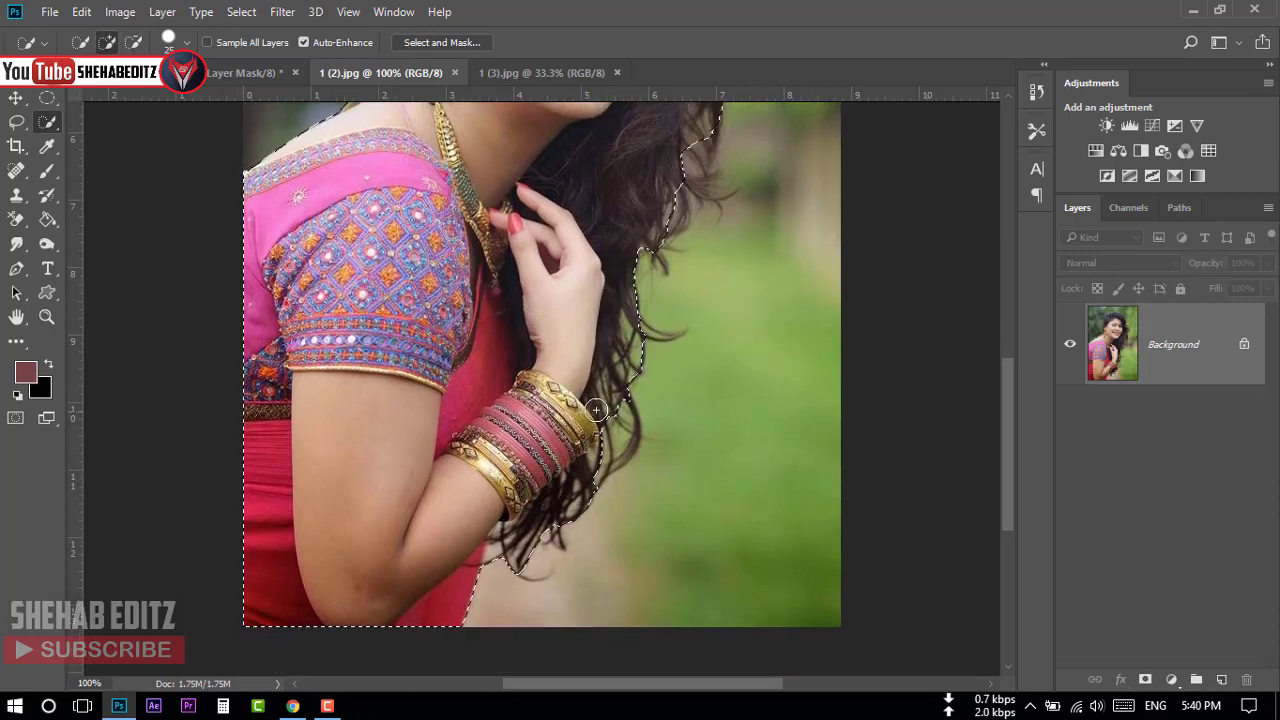
mouse_move(559, 489)
left_mouse_down()
mouse_move(586, 455)
mouse_move(544, 524)
left_mouse_up()
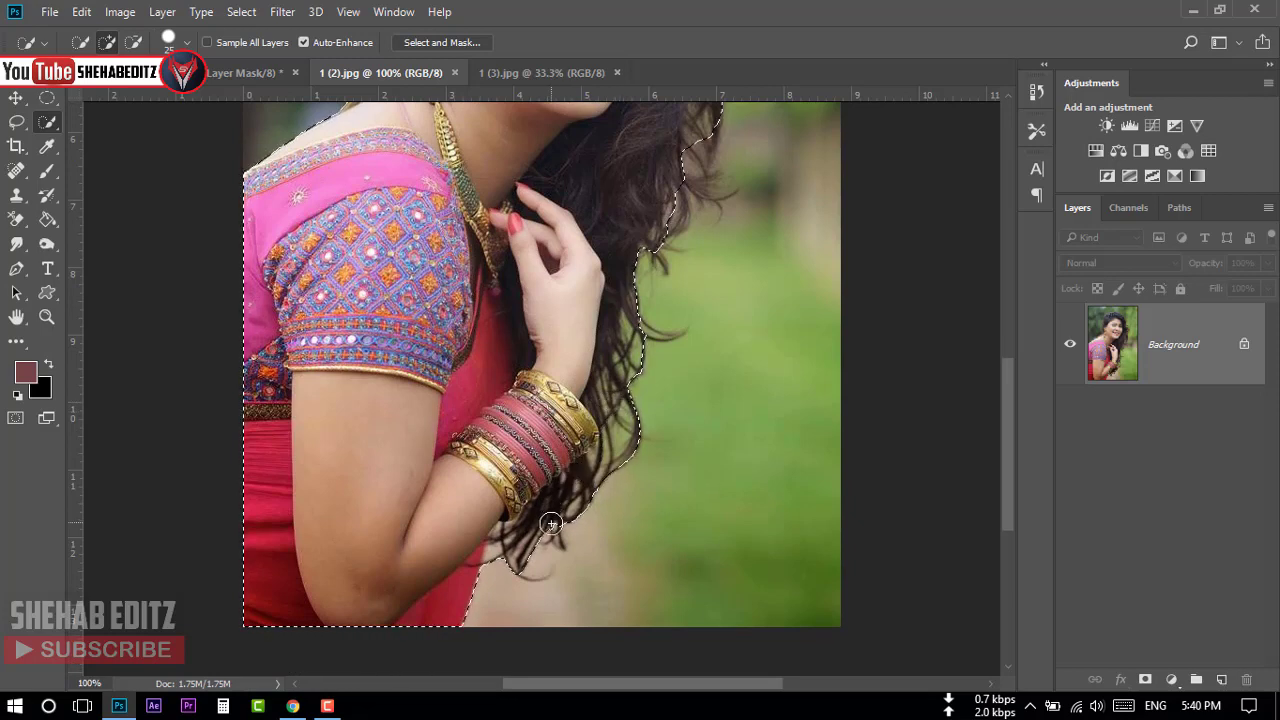
scroll(544, 524, "up", 4)
scroll(560, 509, "up", 1)
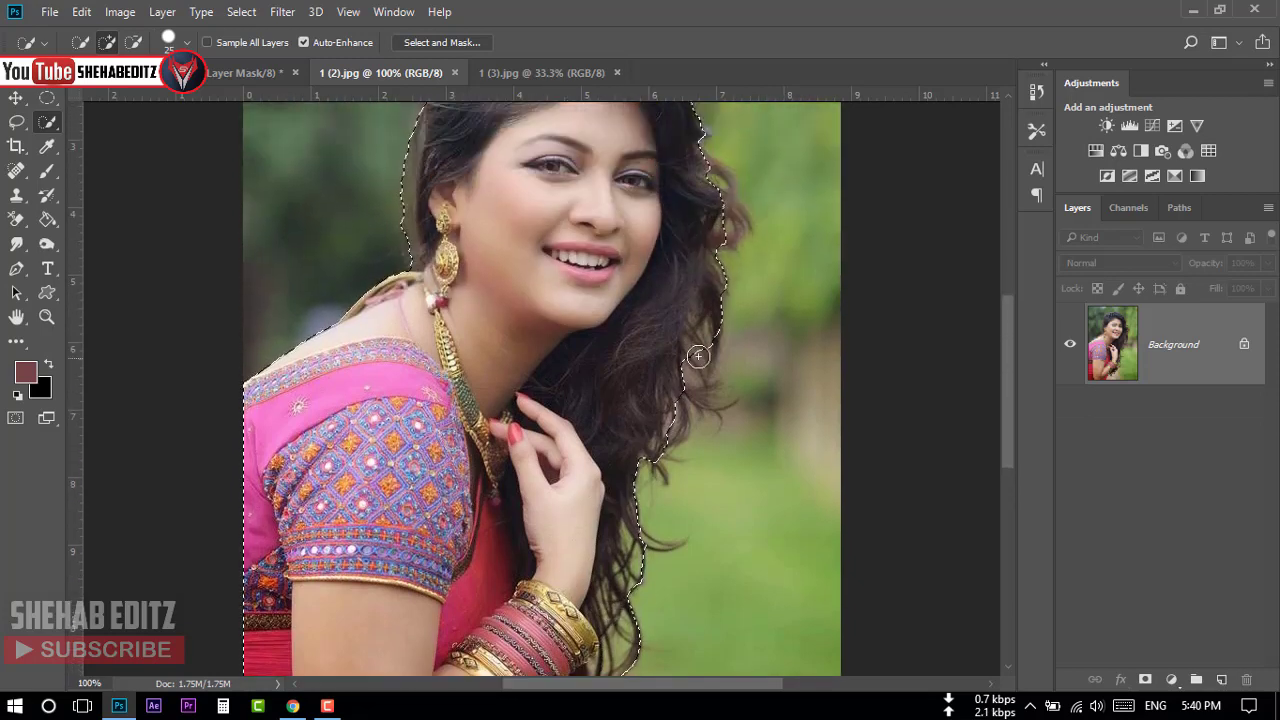
left_click_drag(700, 350, 682, 414)
scroll(682, 414, "up", 2)
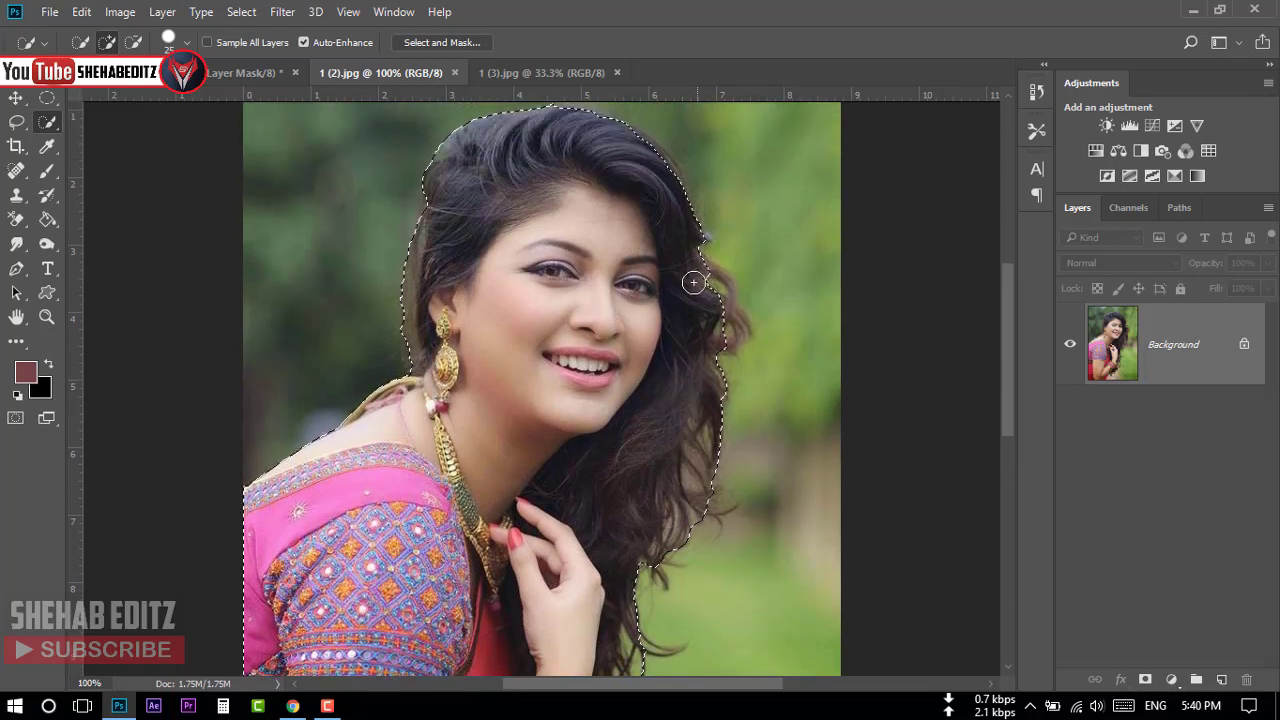
left_click_drag(686, 277, 738, 322)
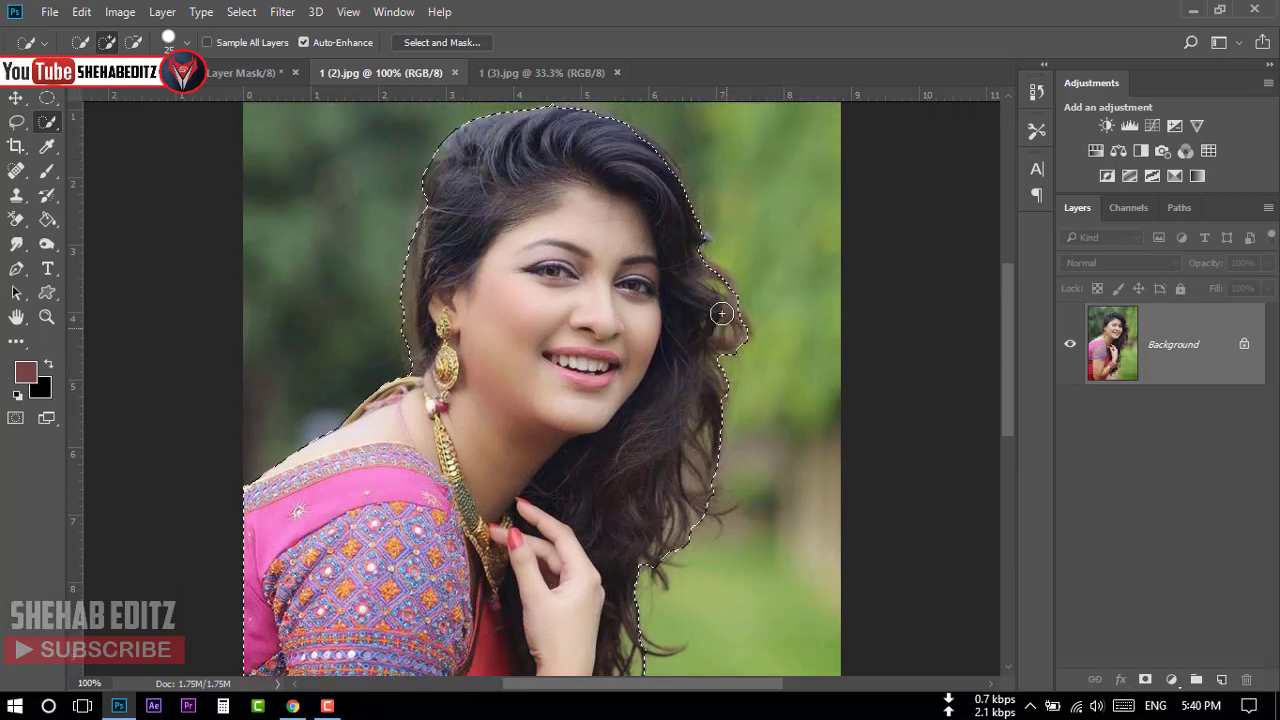
scroll(453, 284, "up", 1)
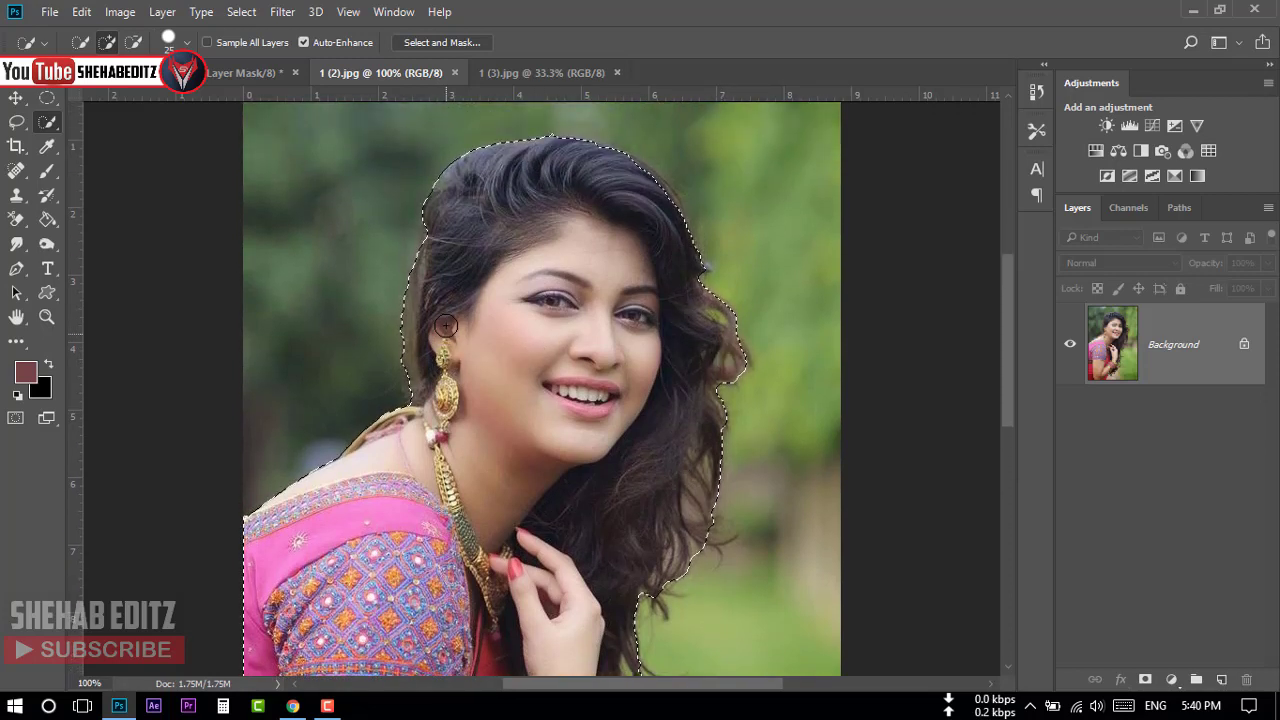
scroll(447, 326, "down", 1)
scroll(697, 410, "down", 2)
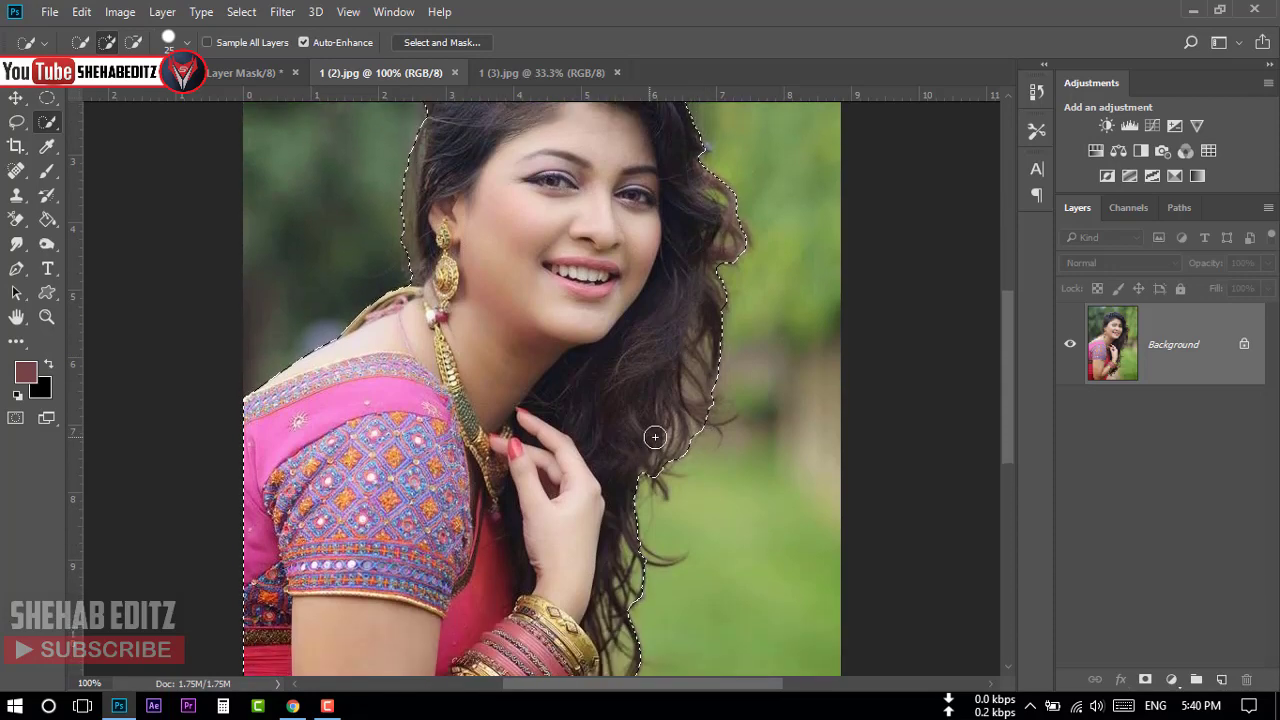
scroll(651, 434, "up", 1)
left_click(1145, 679)
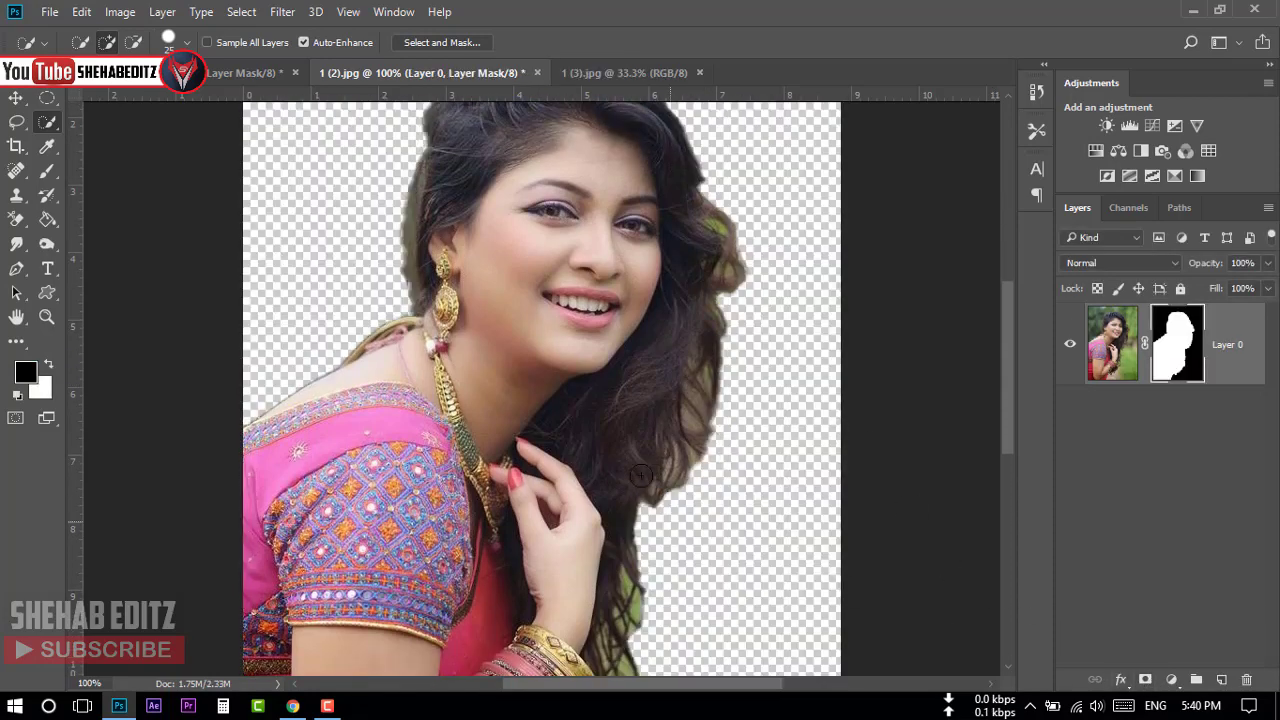
scroll(680, 420, "up", 2)
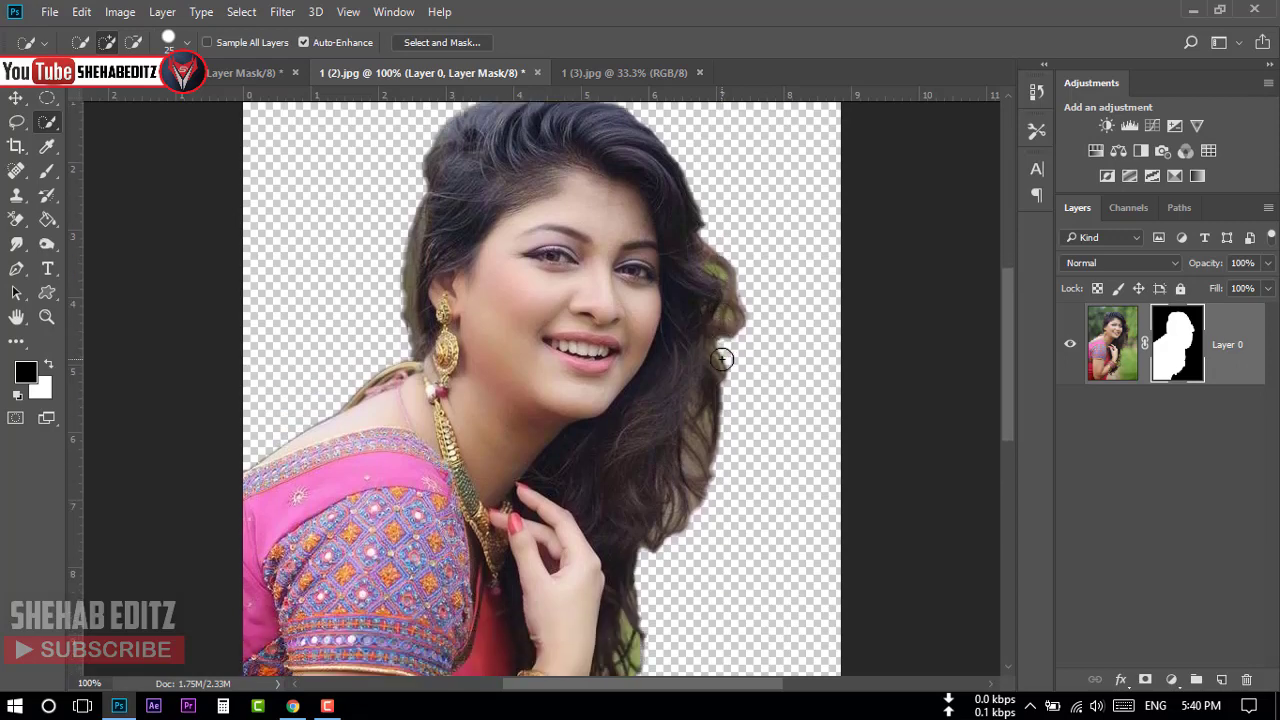
key("ctrl+z")
scroll(947, 377, "down", 1)
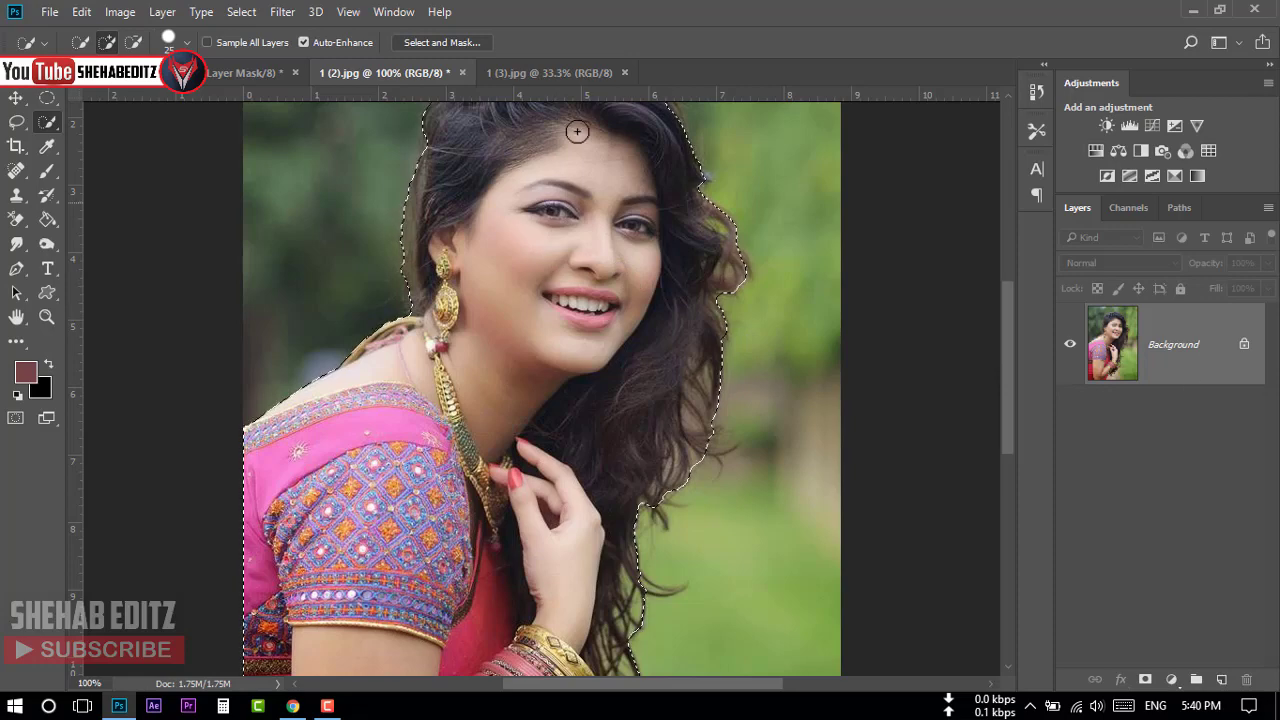
left_click(1147, 681)
key("shift+F5")
left_click(976, 238)
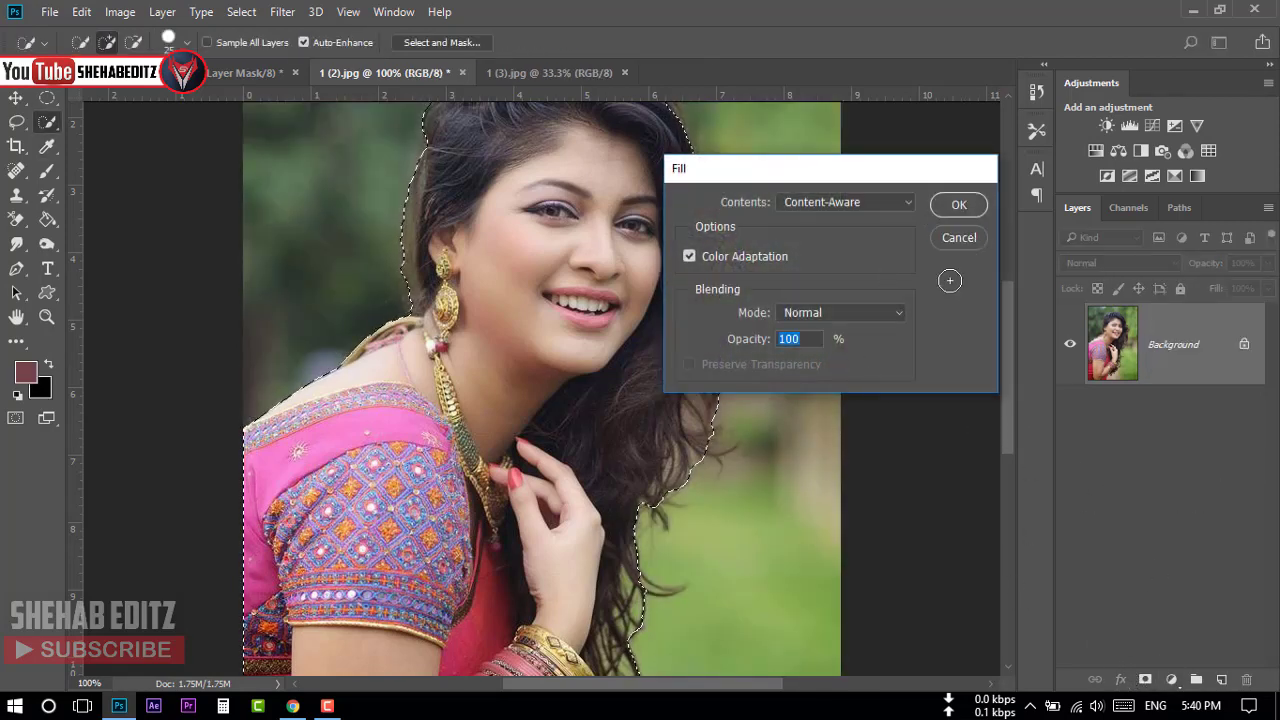
left_click(1145, 679)
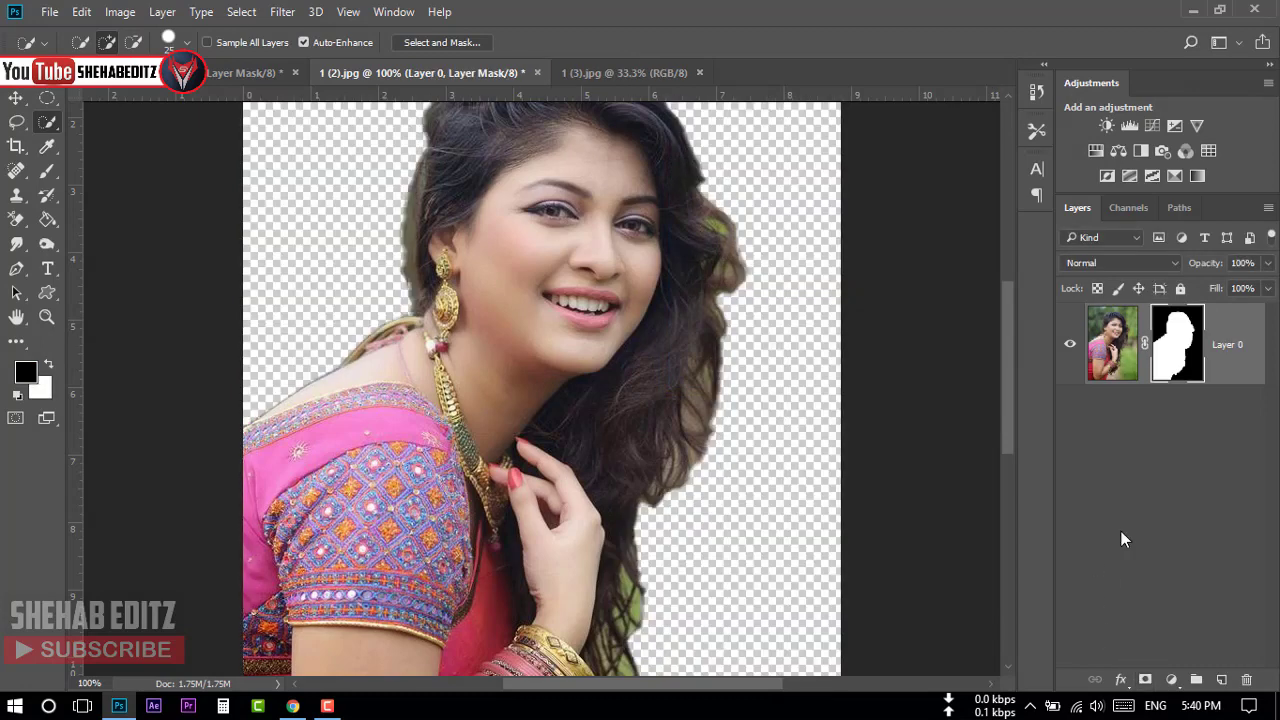
Open Select and Mask on the layer mask with Overlay view at 66% opacity
right_click(1176, 347)
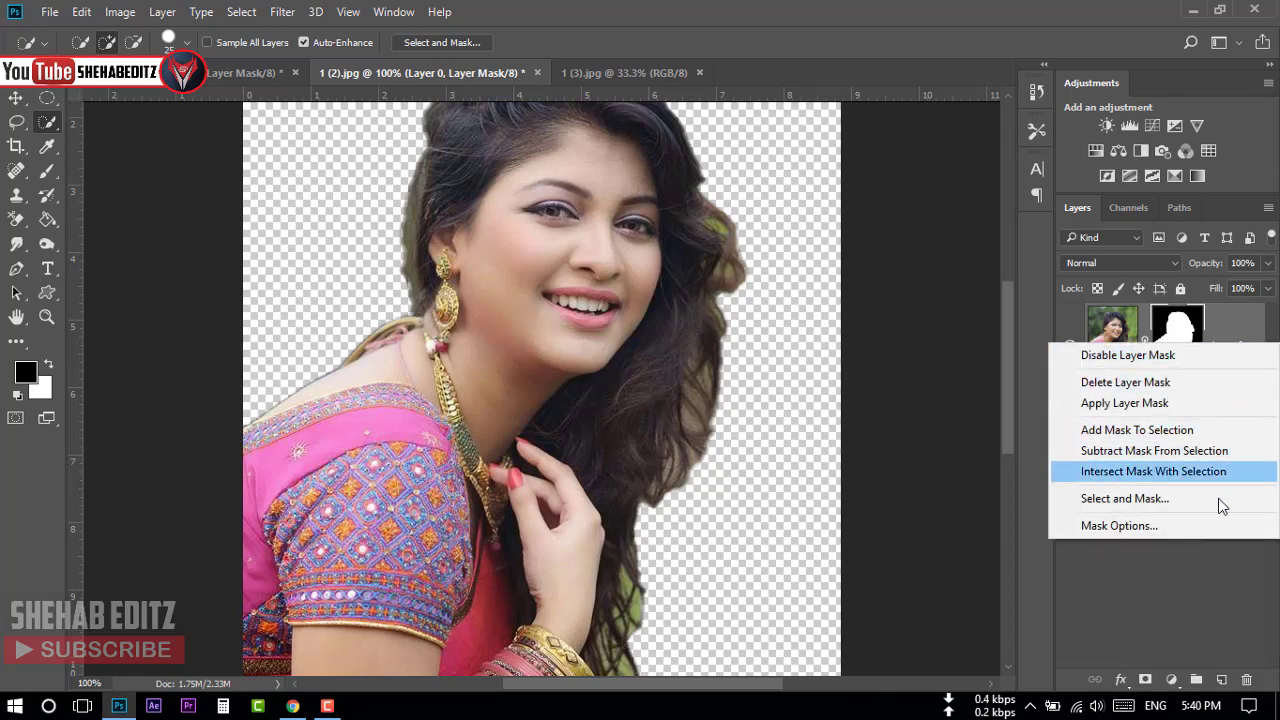
left_click(1137, 499)
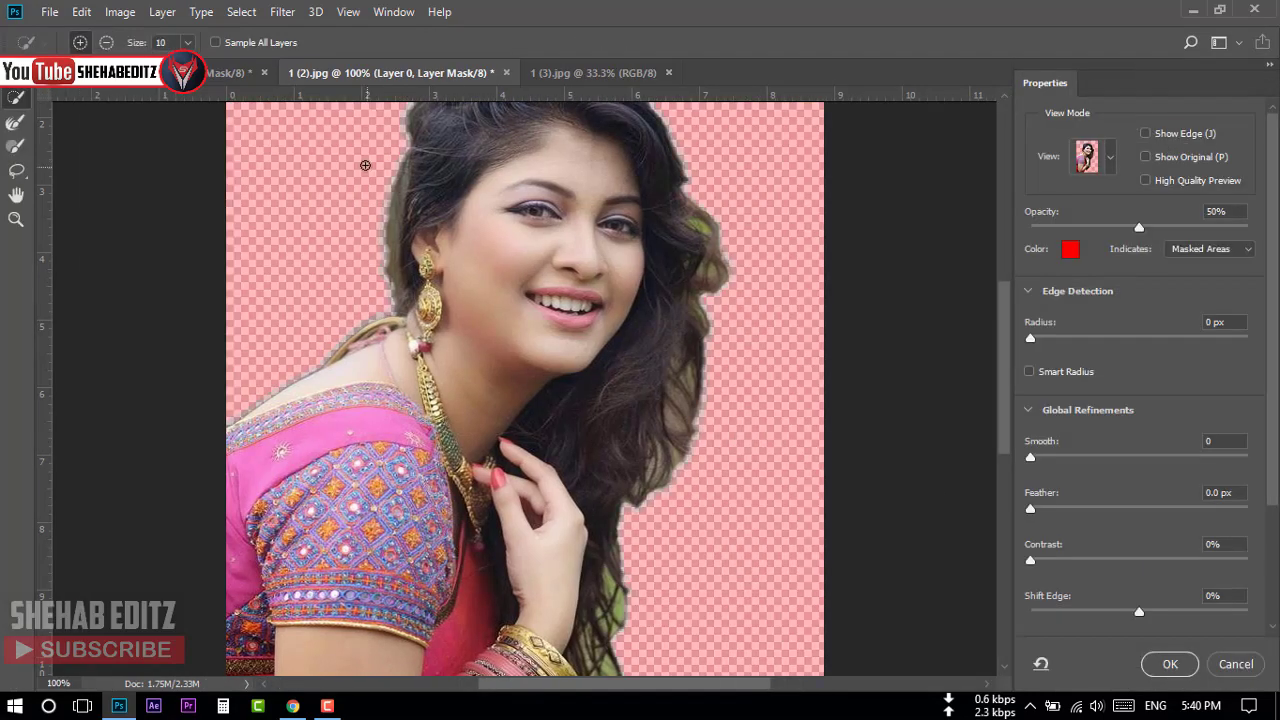
scroll(861, 330, "up", 1)
left_click(1114, 162)
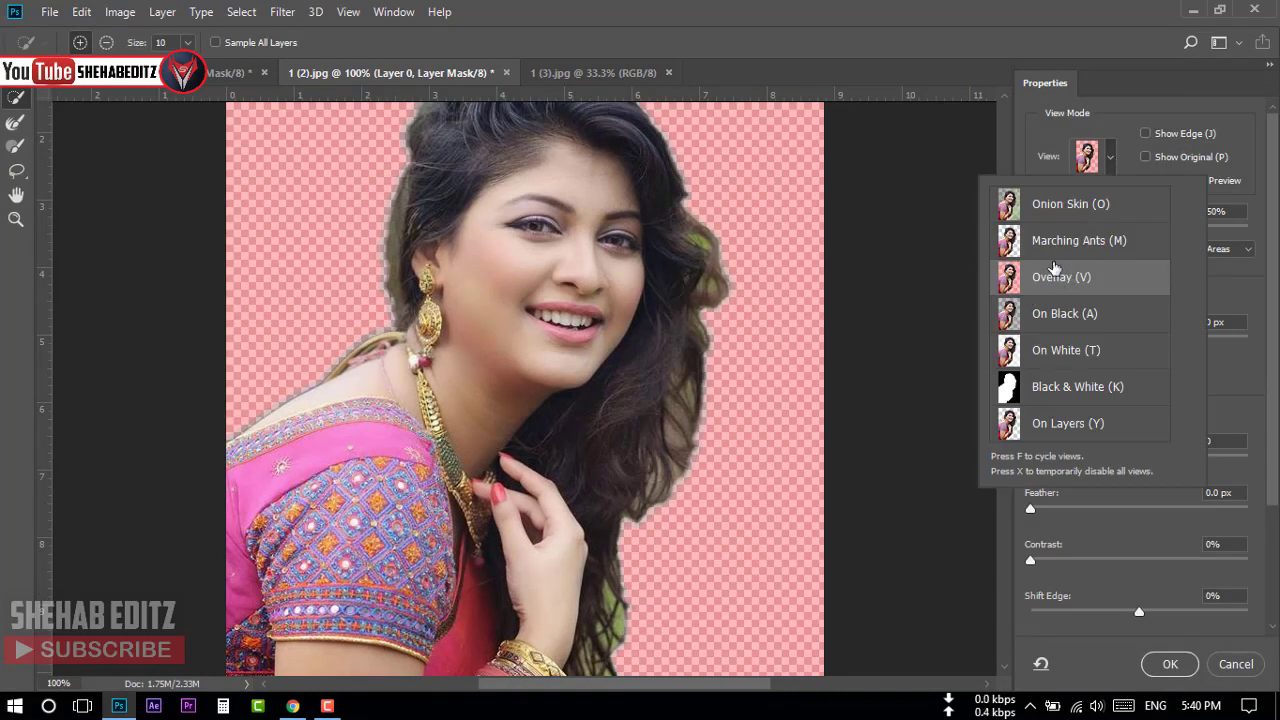
left_click(986, 203)
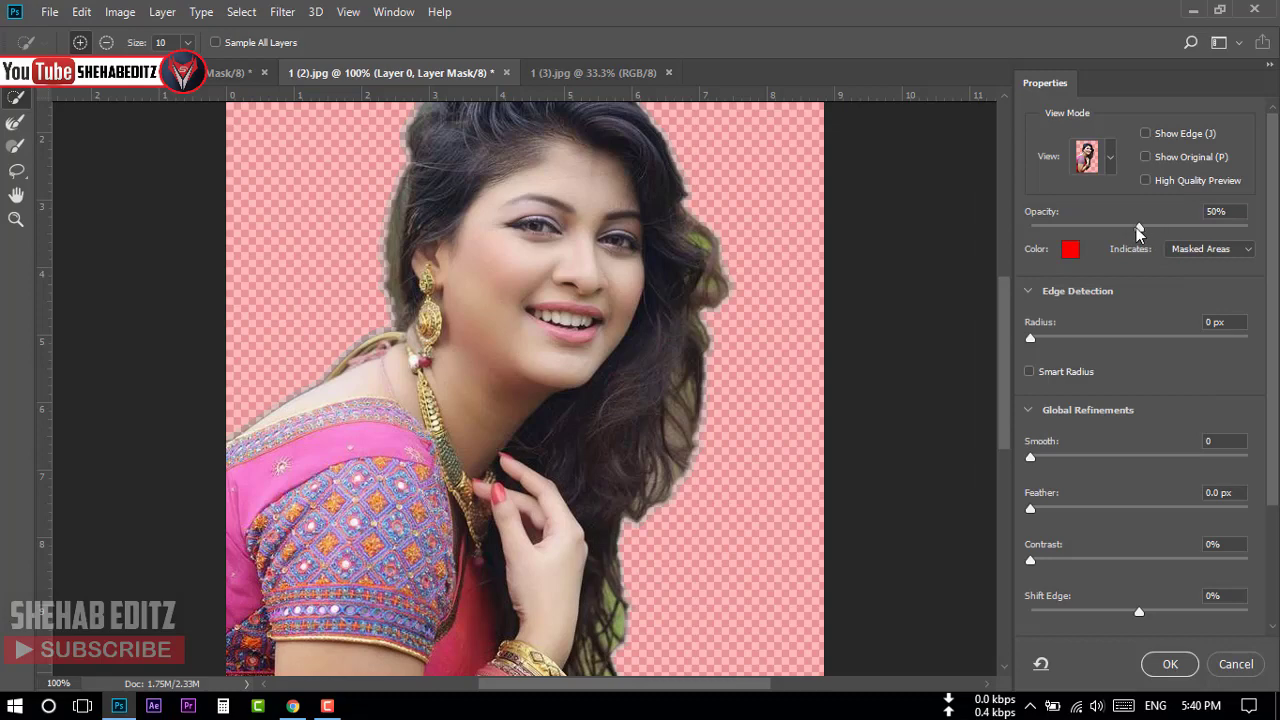
left_click_drag(1138, 228, 1175, 226)
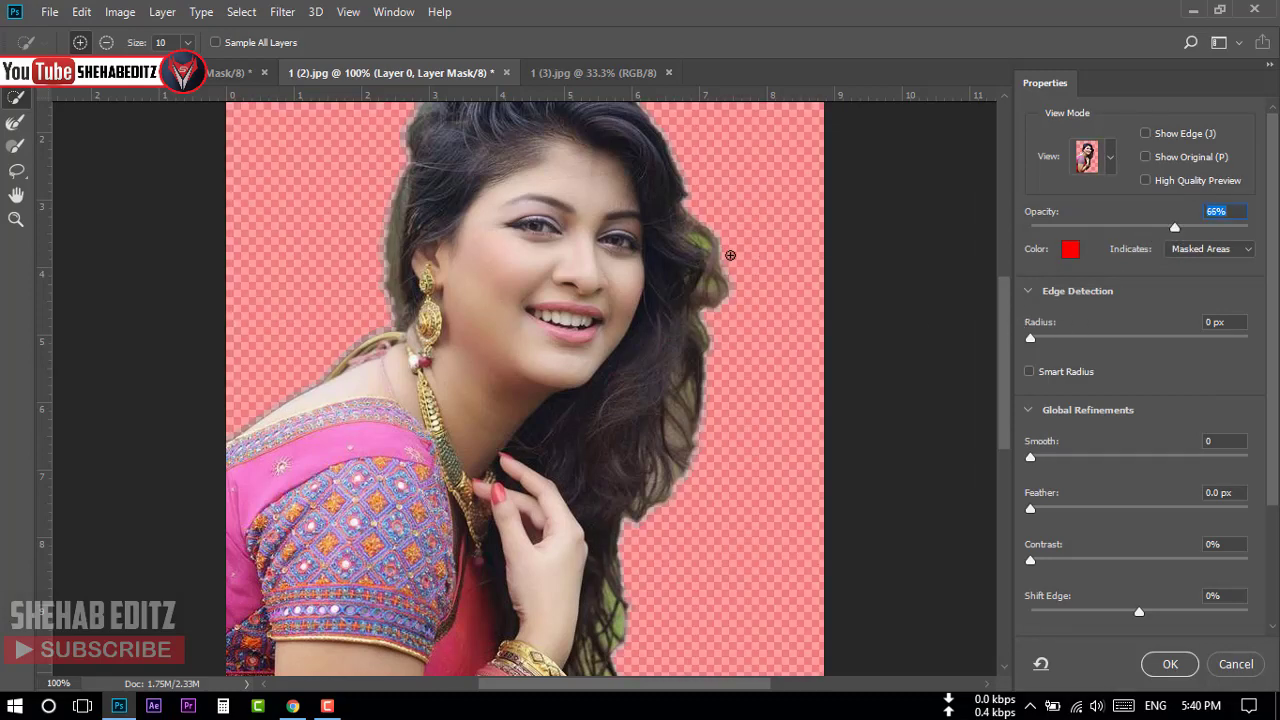
Brush the right, upper-right and left hair edges with the Refine Edge Brush, size 15
left_click(16, 123)
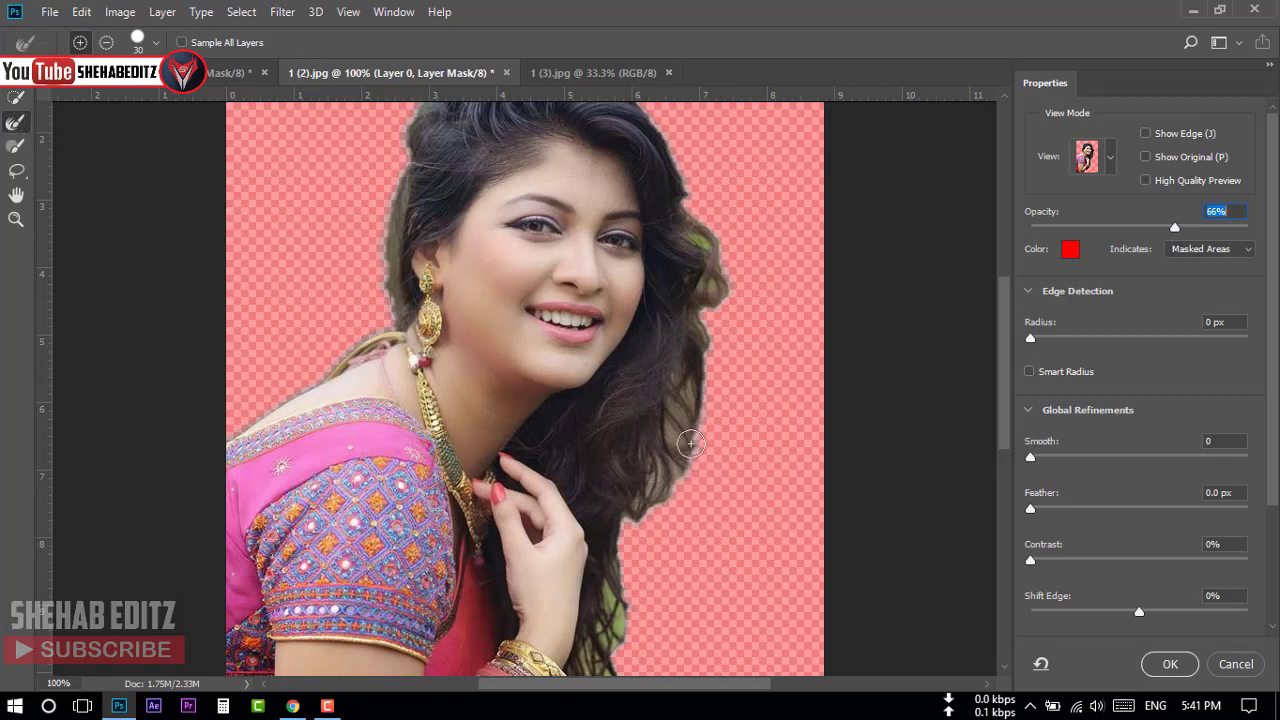
mouse_move(690, 443)
left_mouse_down()
mouse_move(720, 272)
mouse_move(690, 224)
mouse_move(695, 206)
left_mouse_up()
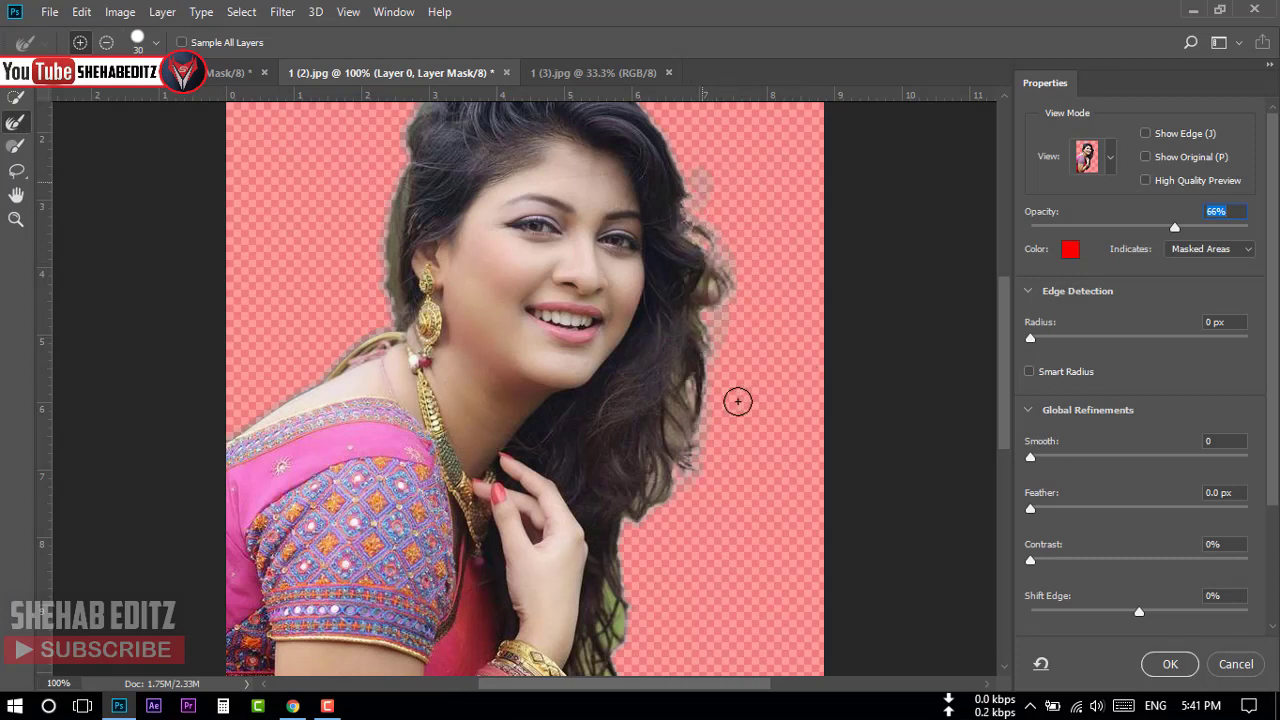
mouse_move(696, 360)
left_mouse_down()
mouse_move(670, 480)
mouse_move(645, 512)
mouse_move(680, 550)
mouse_move(651, 543)
mouse_move(631, 557)
mouse_move(608, 600)
mouse_move(614, 656)
mouse_move(596, 655)
mouse_move(608, 675)
left_mouse_up()
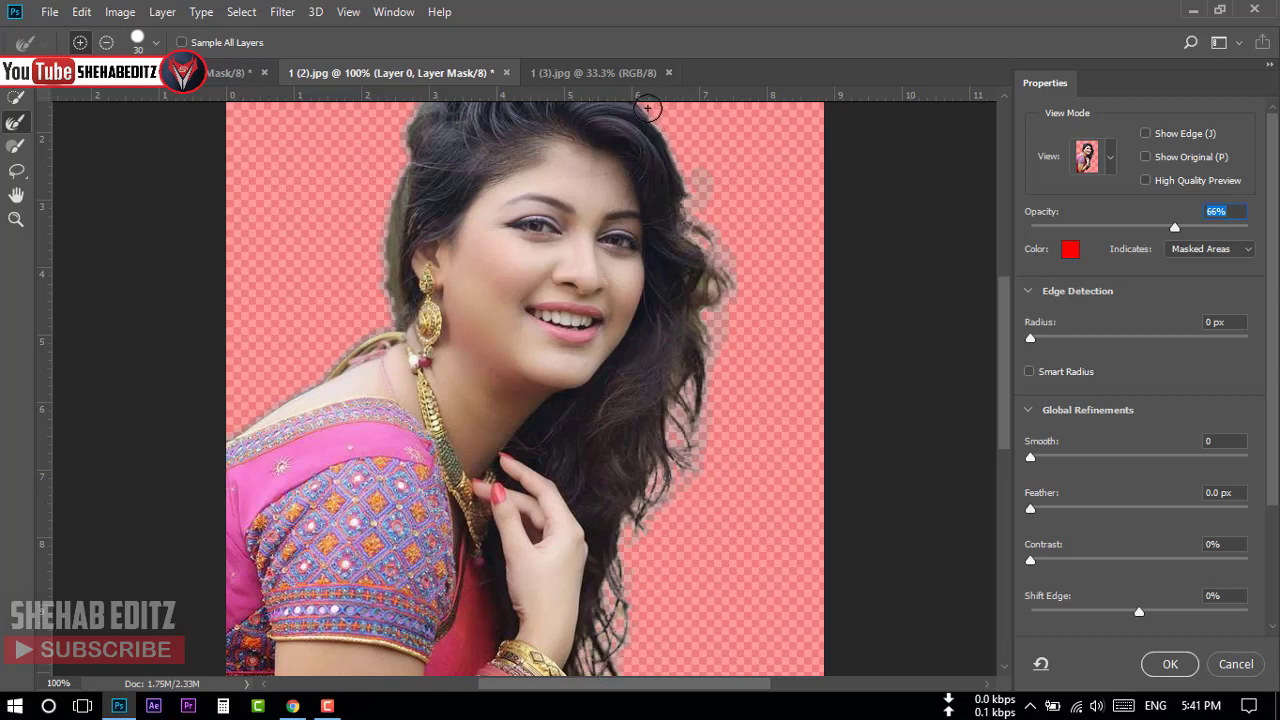
left_click_drag(653, 110, 682, 185)
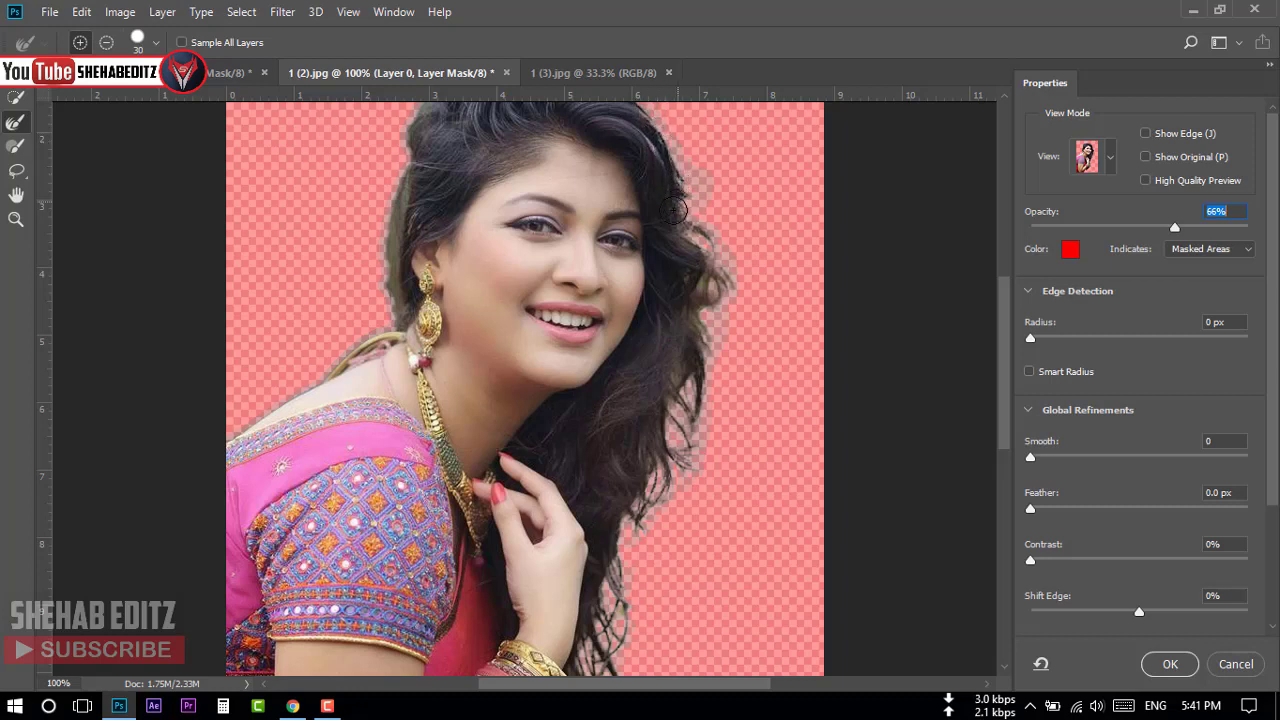
mouse_move(414, 118)
left_mouse_down()
mouse_move(387, 260)
mouse_move(392, 318)
left_mouse_up()
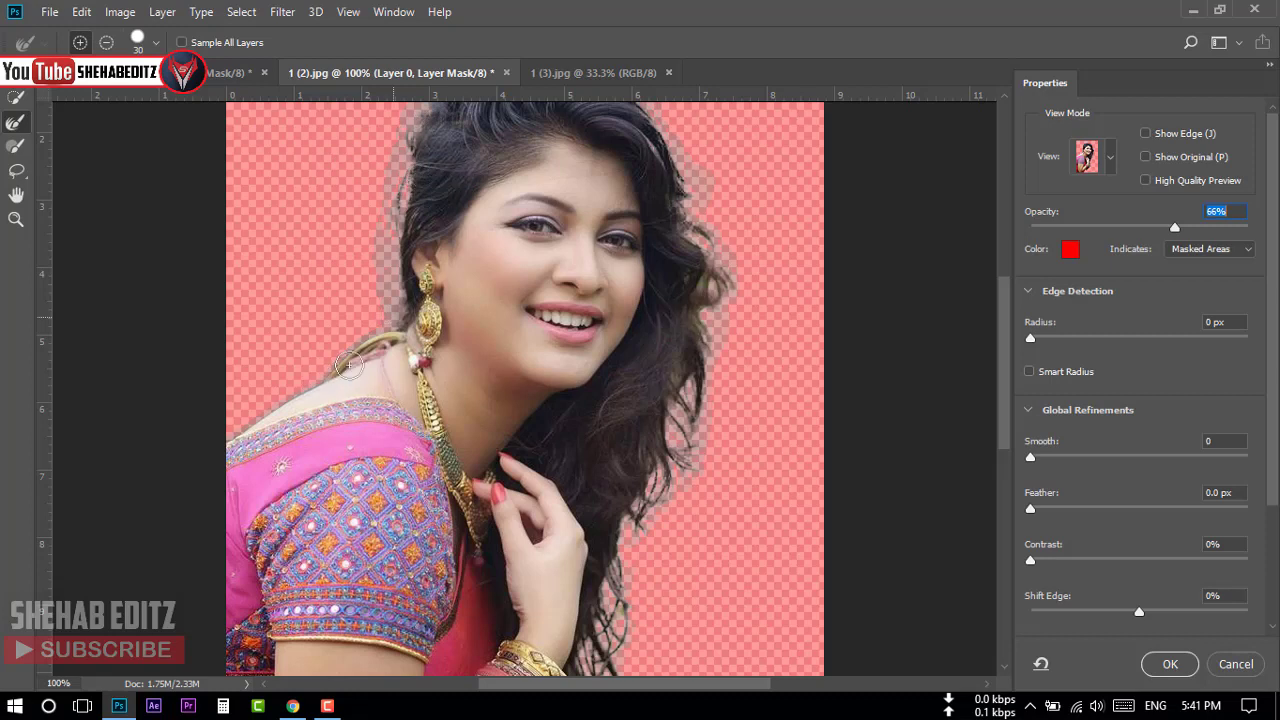
key("bracketleft")
Set Feather 0.4 px, Smooth 2 and Shift Edge -3%, outputting a new masked layer
left_click_drag(1031, 512, 1034, 511)
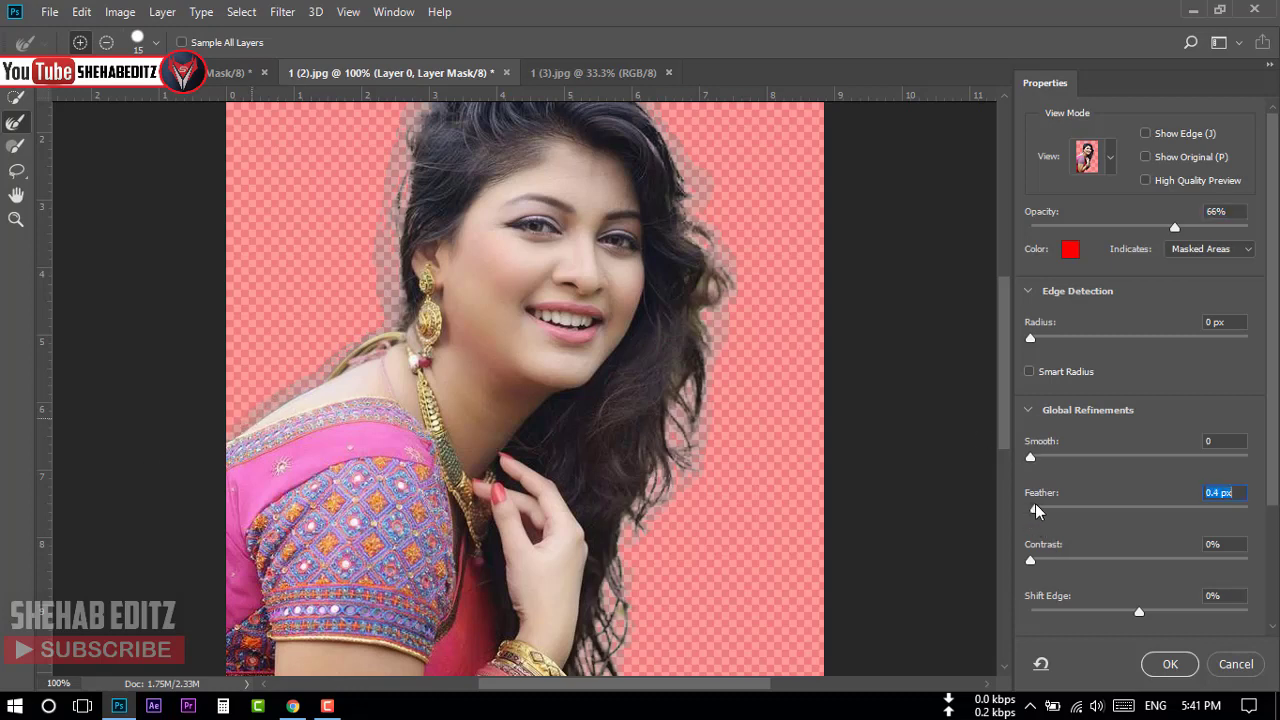
left_click(1032, 457)
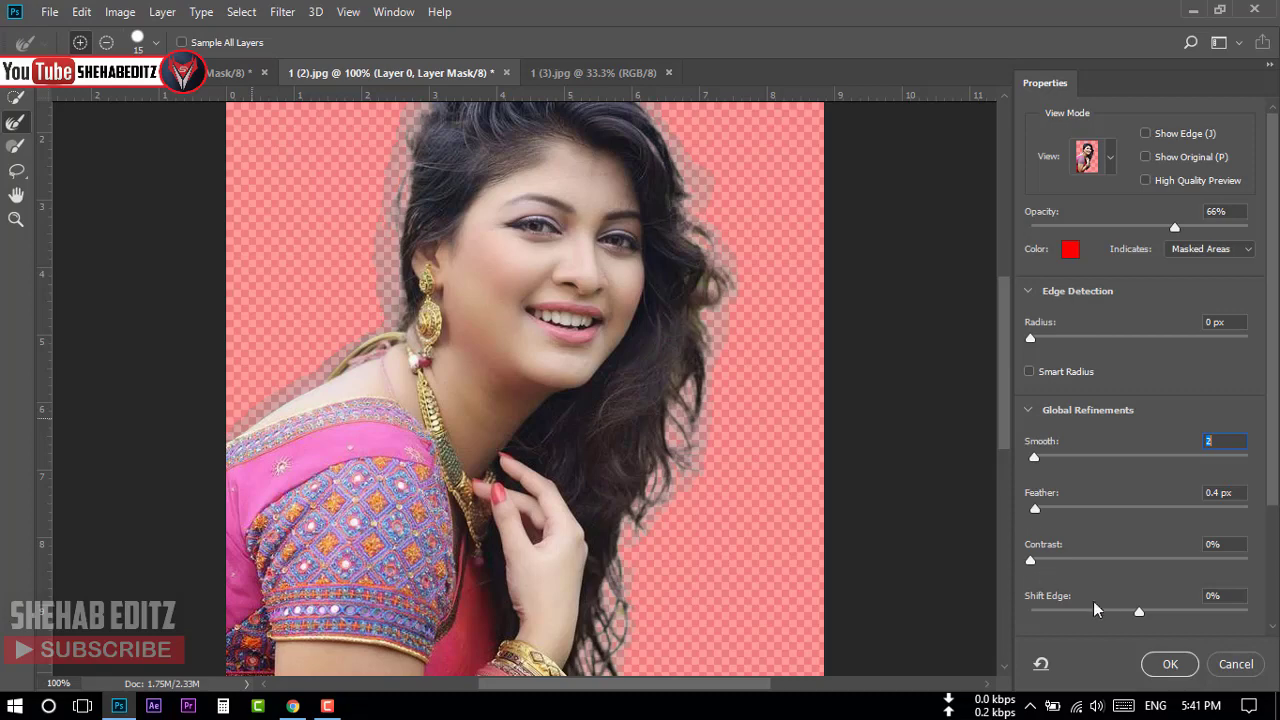
left_click_drag(1137, 610, 1135, 610)
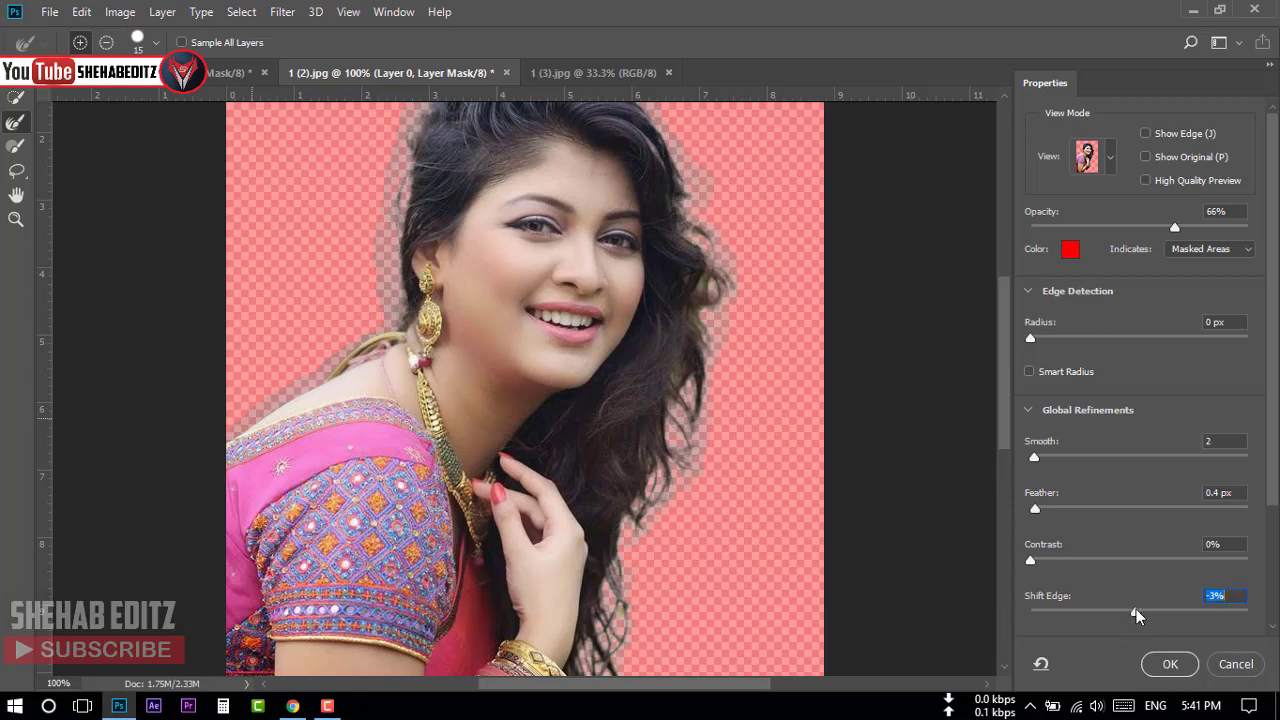
left_click(1172, 664)
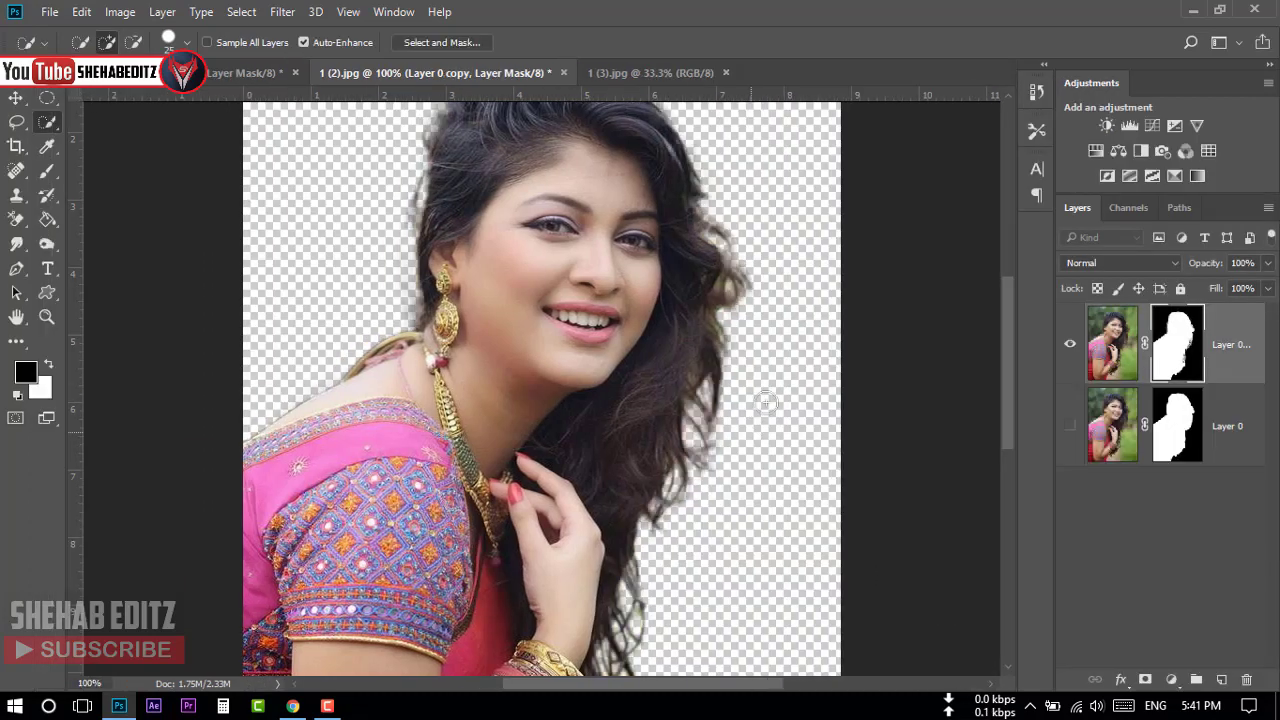
Switch to the yellow saree photo 1 (3).jpg and choose the Pen tool
scroll(780, 497, "up", 1)
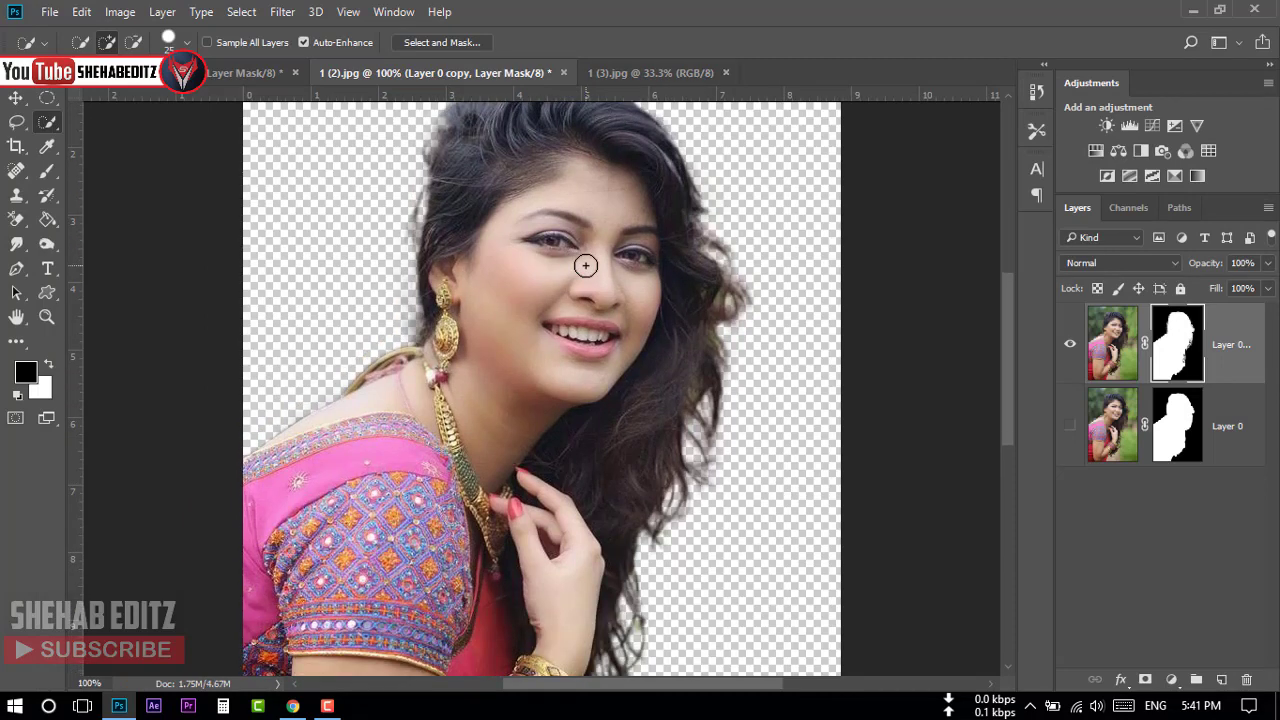
scroll(585, 265, "down", 3)
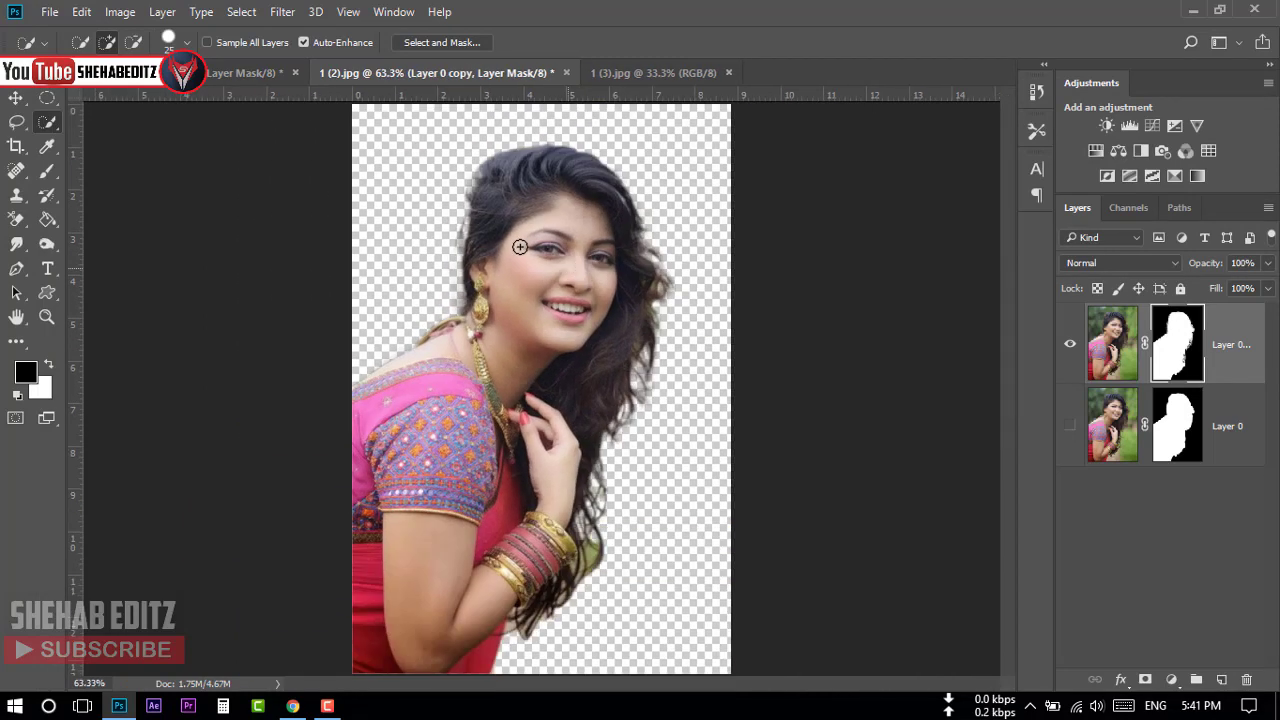
left_click(596, 70)
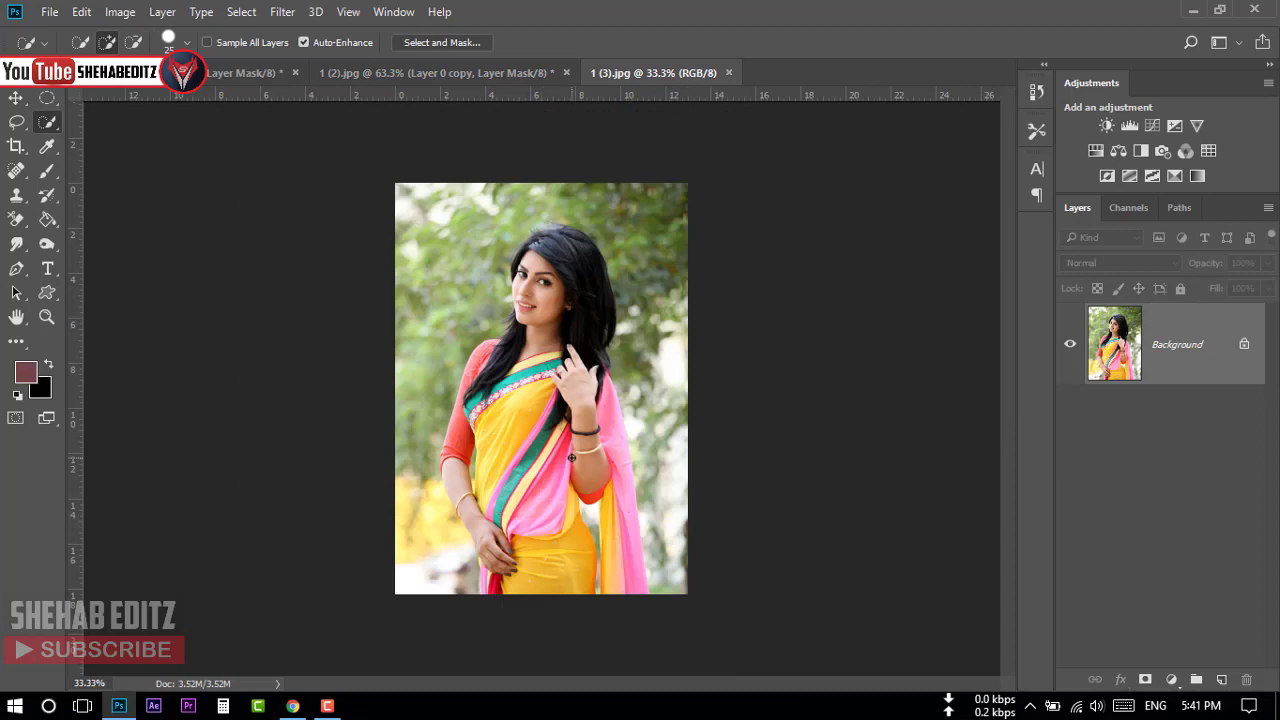
left_click(16, 268)
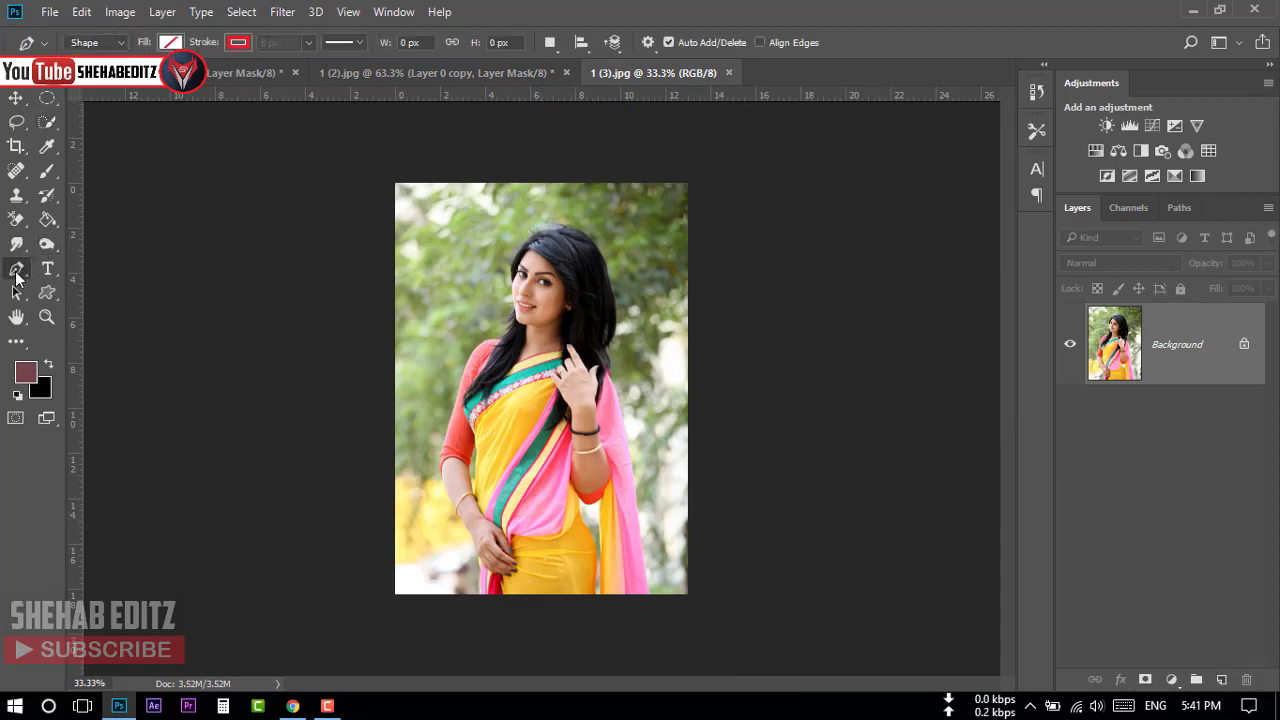
left_click(92, 270)
Zoom in and place the first Shape-mode anchor at the photo's bottom edge
scroll(541, 572, "up", 1)
scroll(471, 566, "down", 1)
scroll(471, 571, "up", 1)
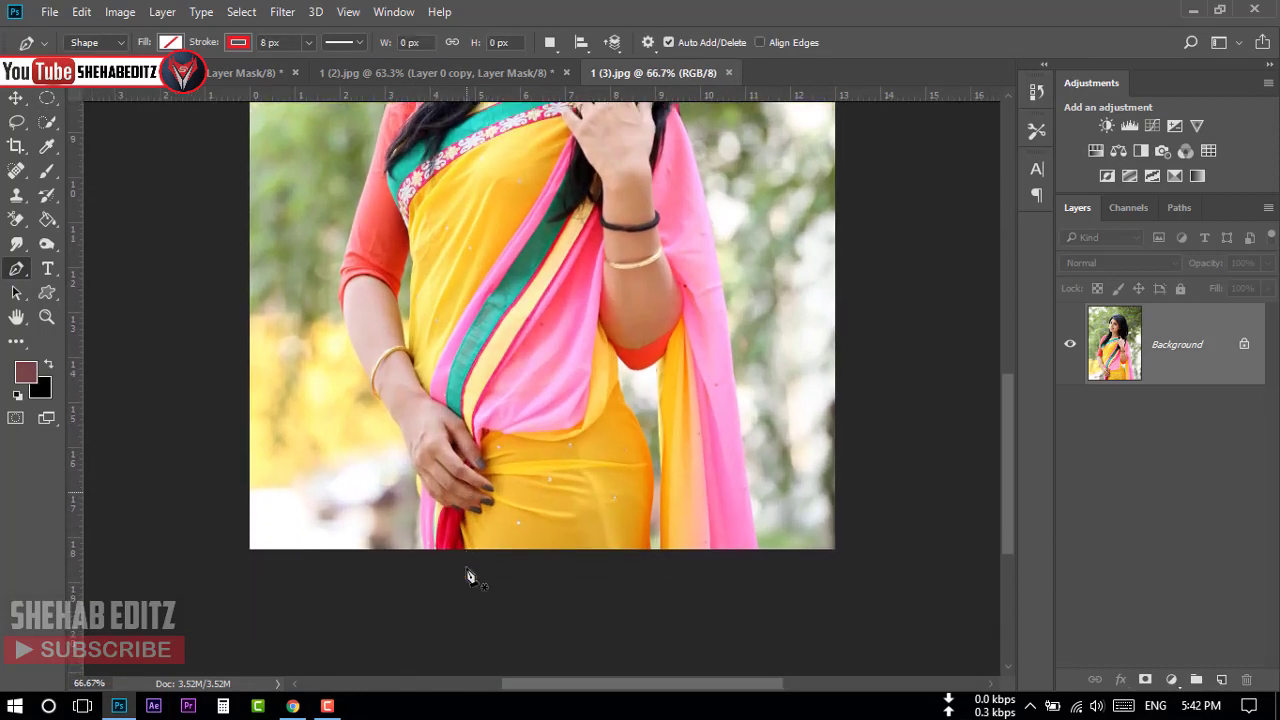
scroll(429, 573, "up", 1)
scroll(425, 585, "up", 1)
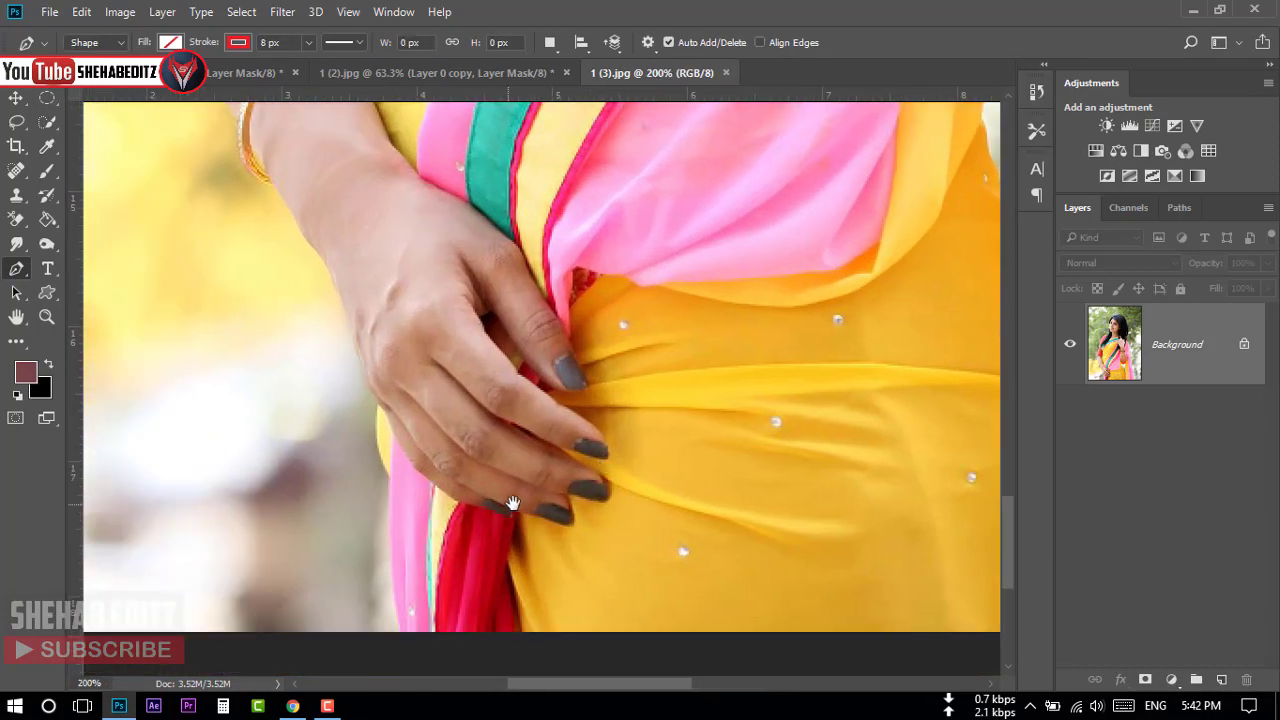
left_click(409, 619)
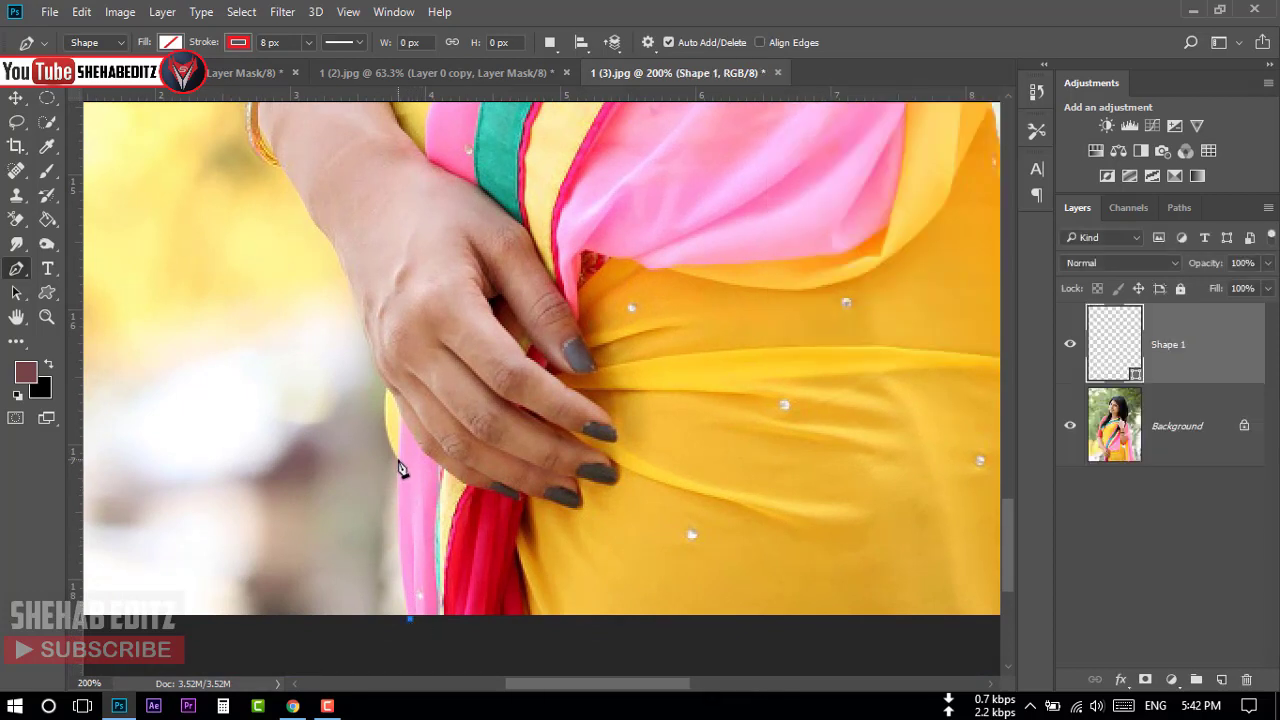
Add curved anchors up the sari's left edge, then undo the whole shape outline
left_click_drag(398, 459, 403, 428)
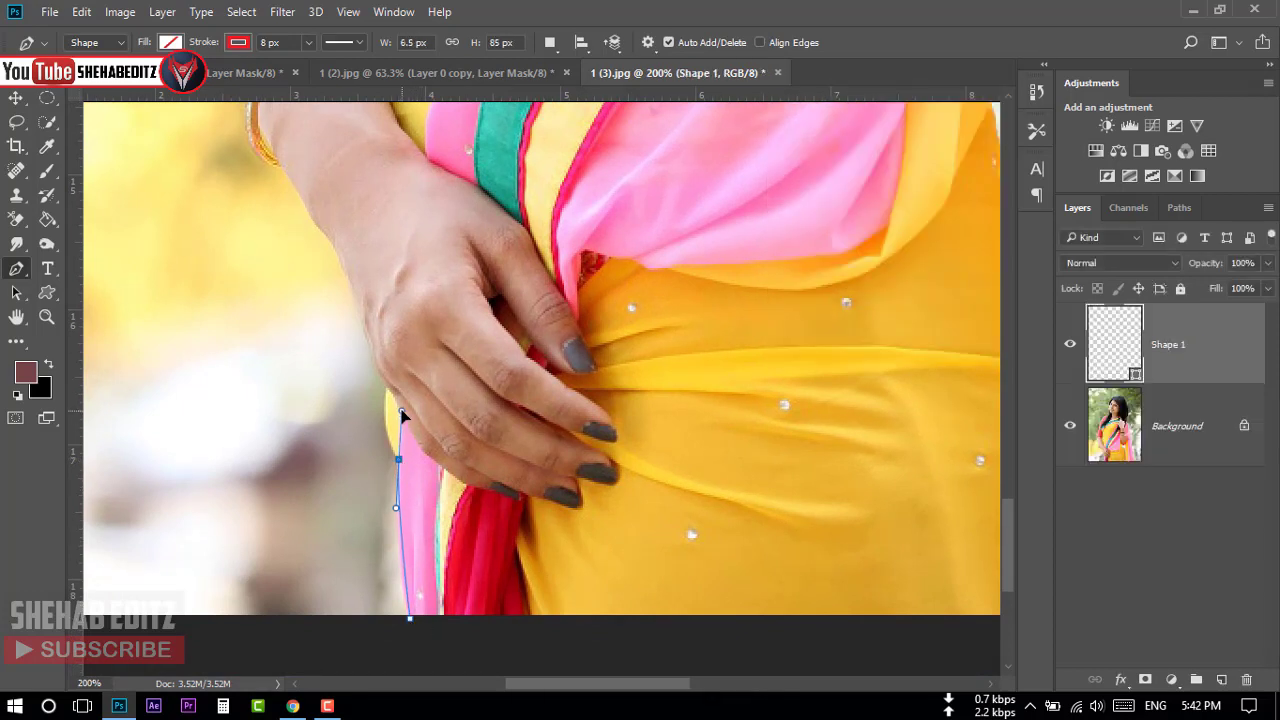
left_click(401, 412)
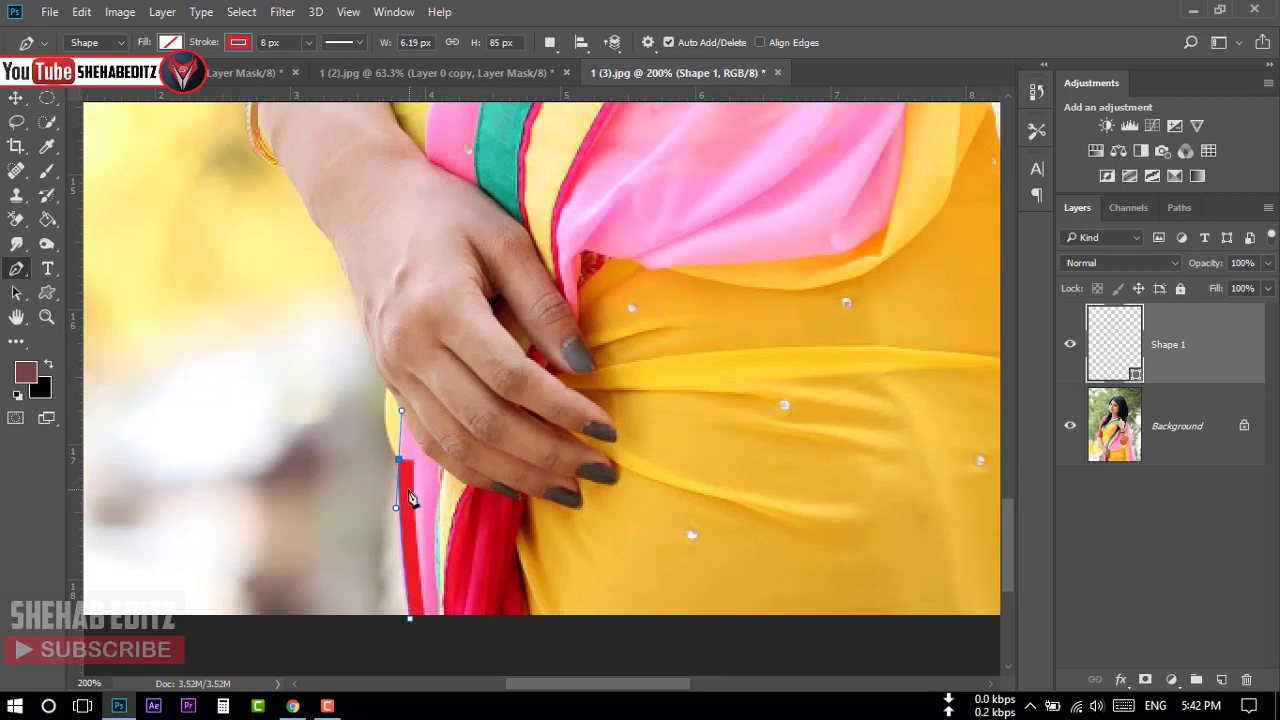
left_click_drag(383, 418, 383, 367)
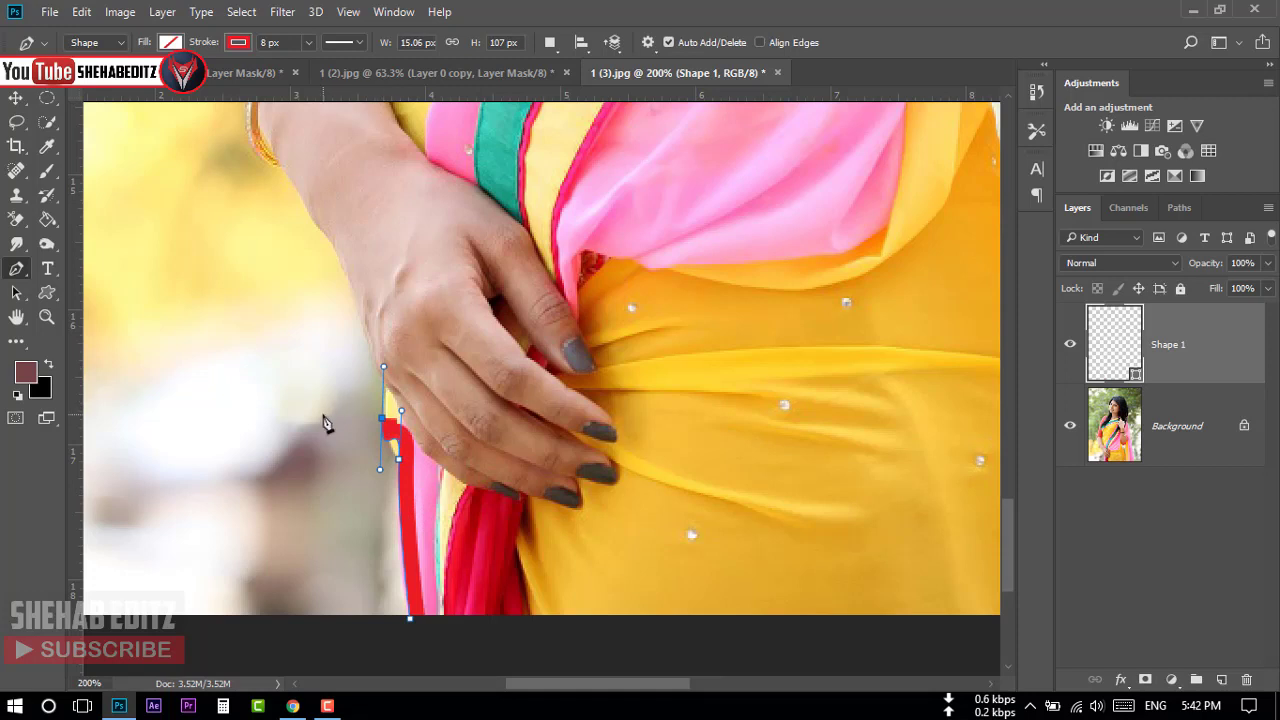
left_click_drag(323, 414, 295, 322)
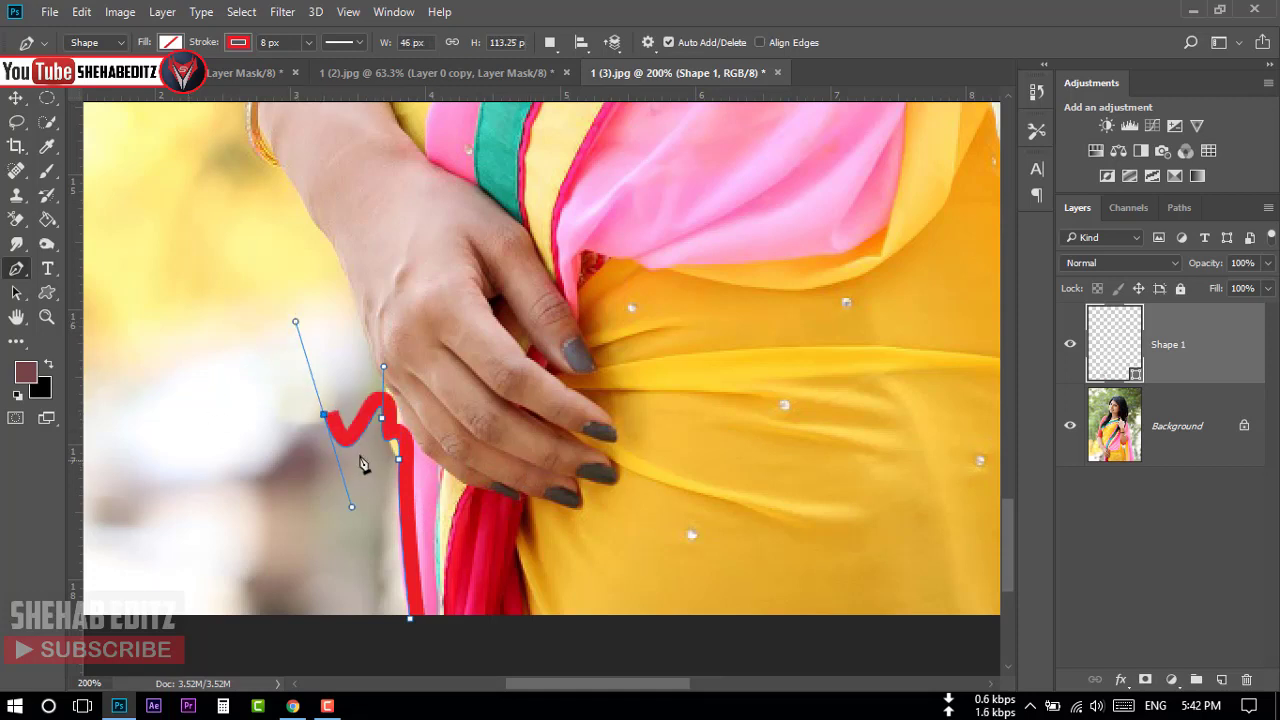
key("ctrl+alt+z")
key("ctrl+alt+z")
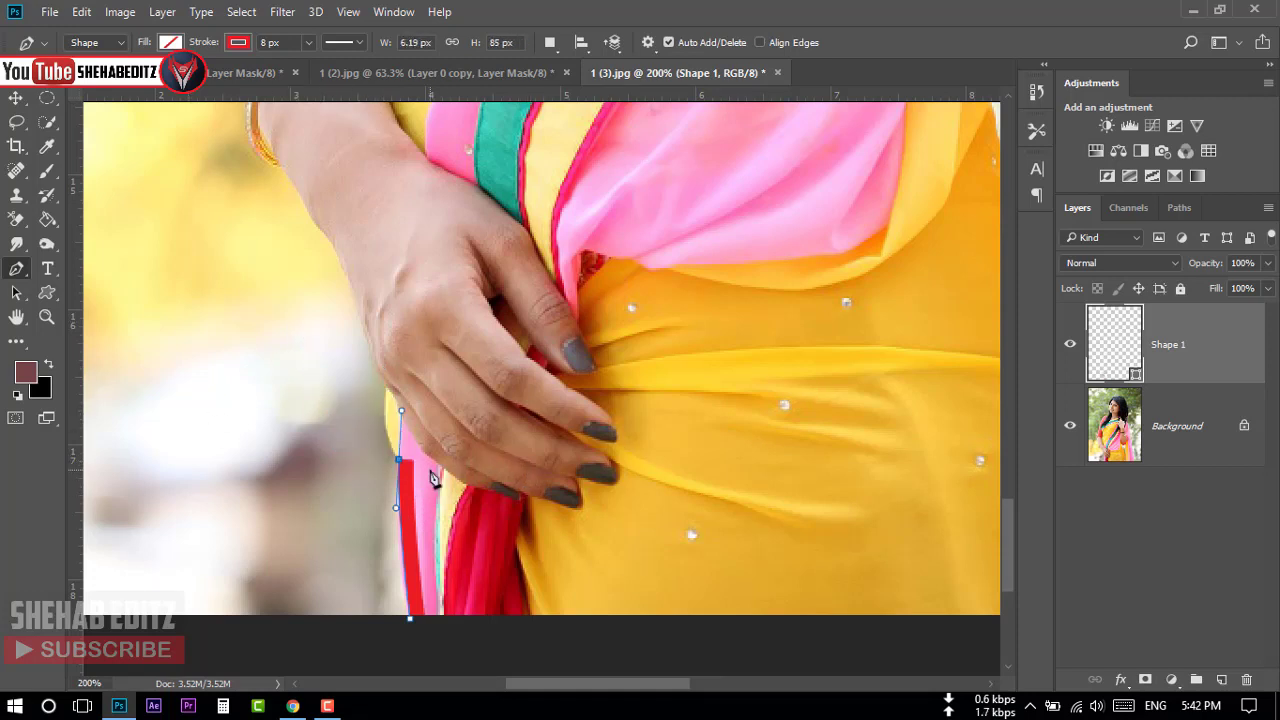
key("ctrl+alt+z")
key("ctrl+alt+z")
key("ctrl+alt+z")
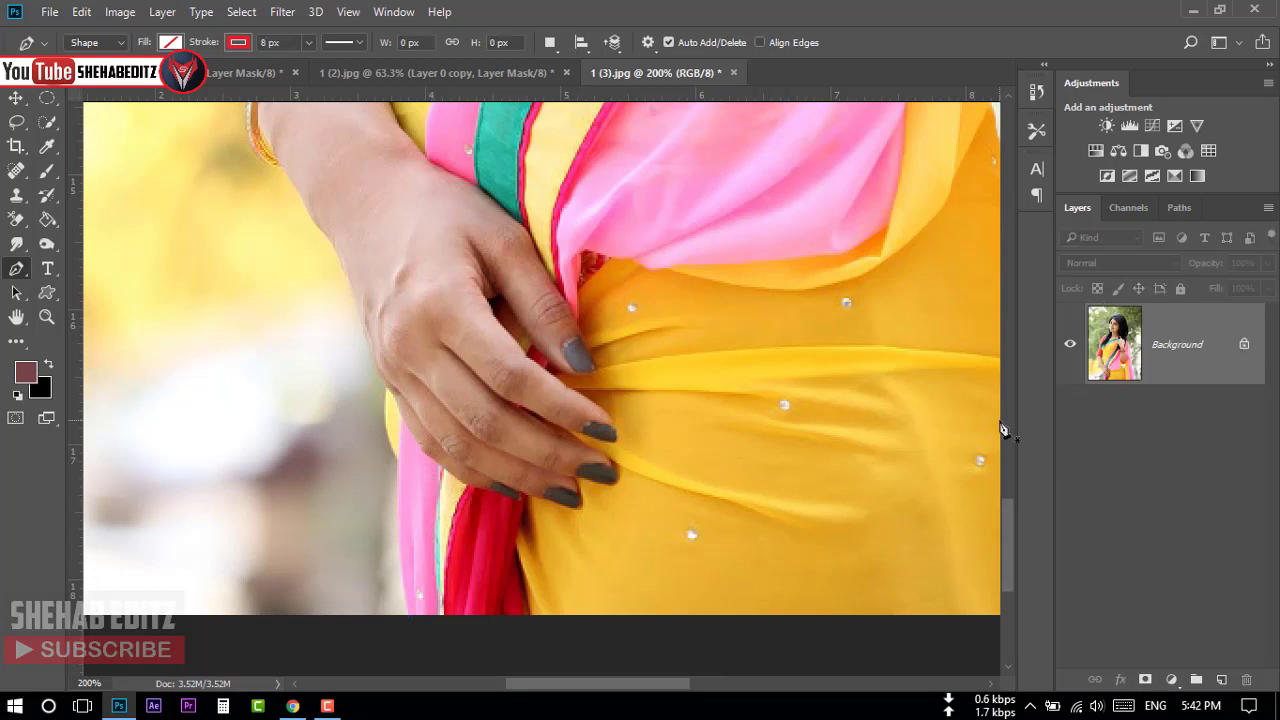
Set the Pen tool to Path mode and restart the outline at the bottom edge
right_click(16, 268)
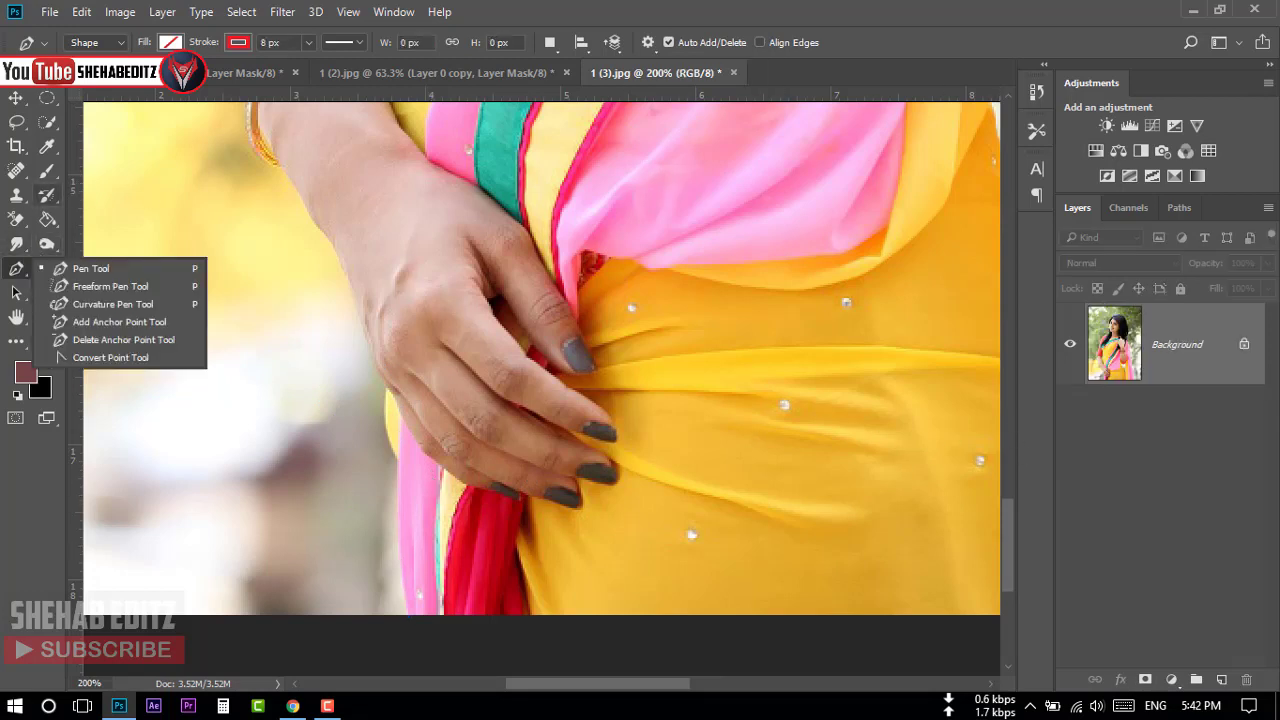
left_click(85, 266)
left_click(104, 47)
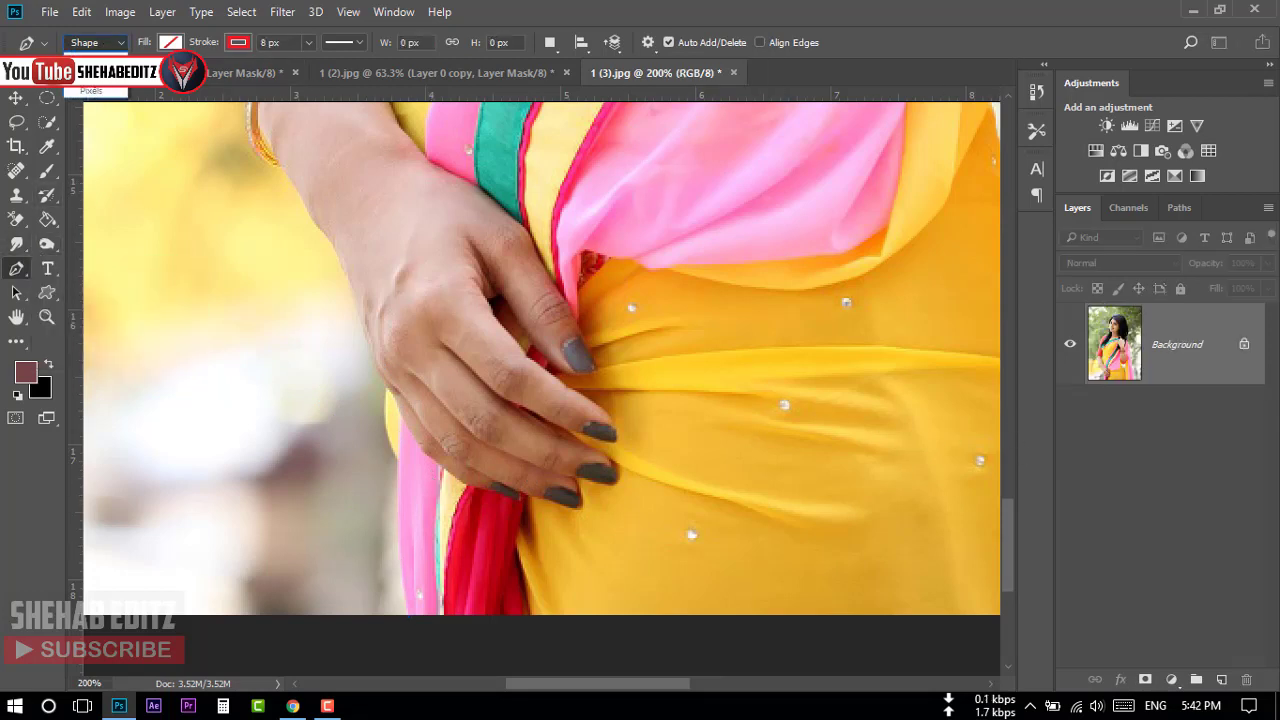
left_click(90, 74)
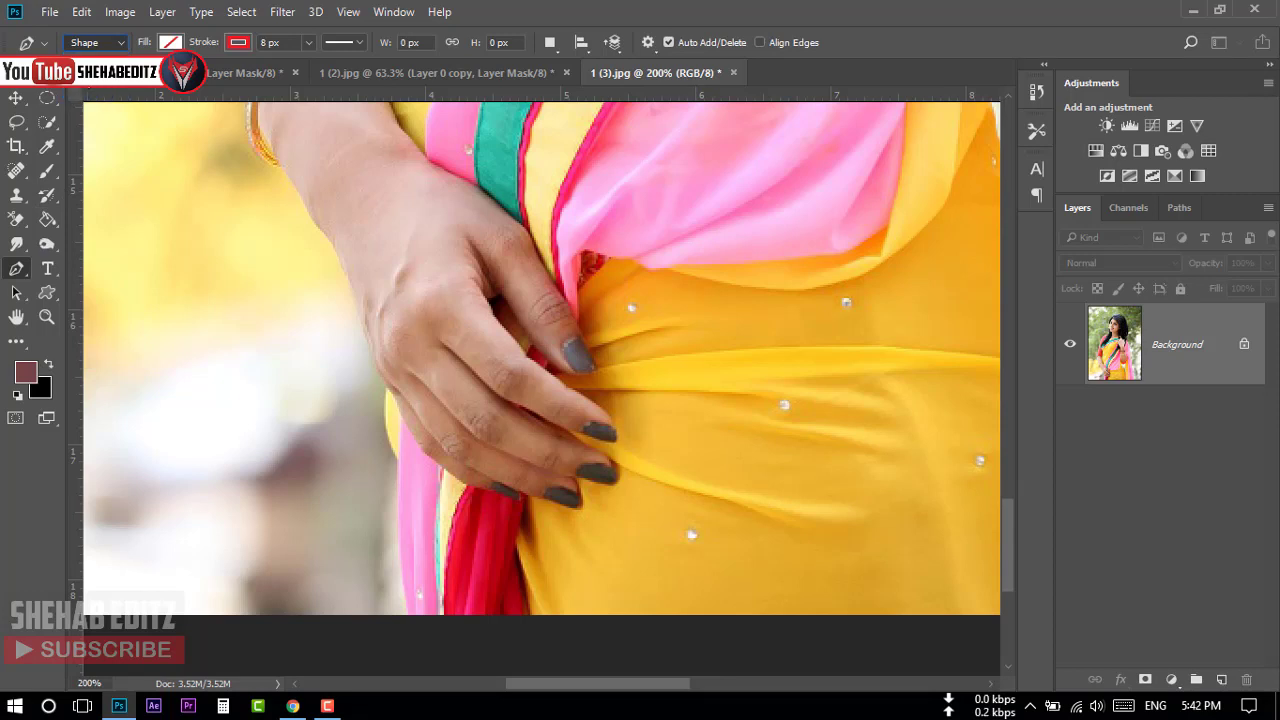
left_click(408, 617)
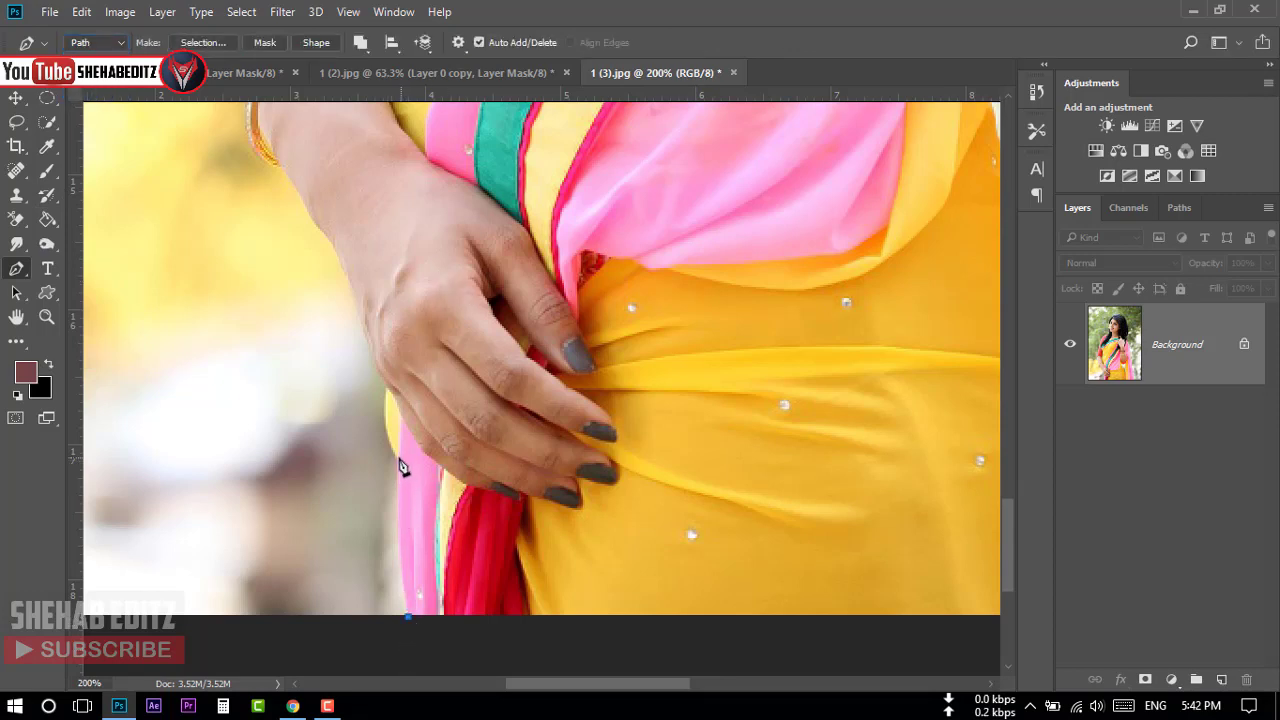
Trace the path up the sari's left edge, hand, wrist, bangle, forearm and sleeve
left_click_drag(398, 457, 404, 435)
scroll(386, 600, "up", 2)
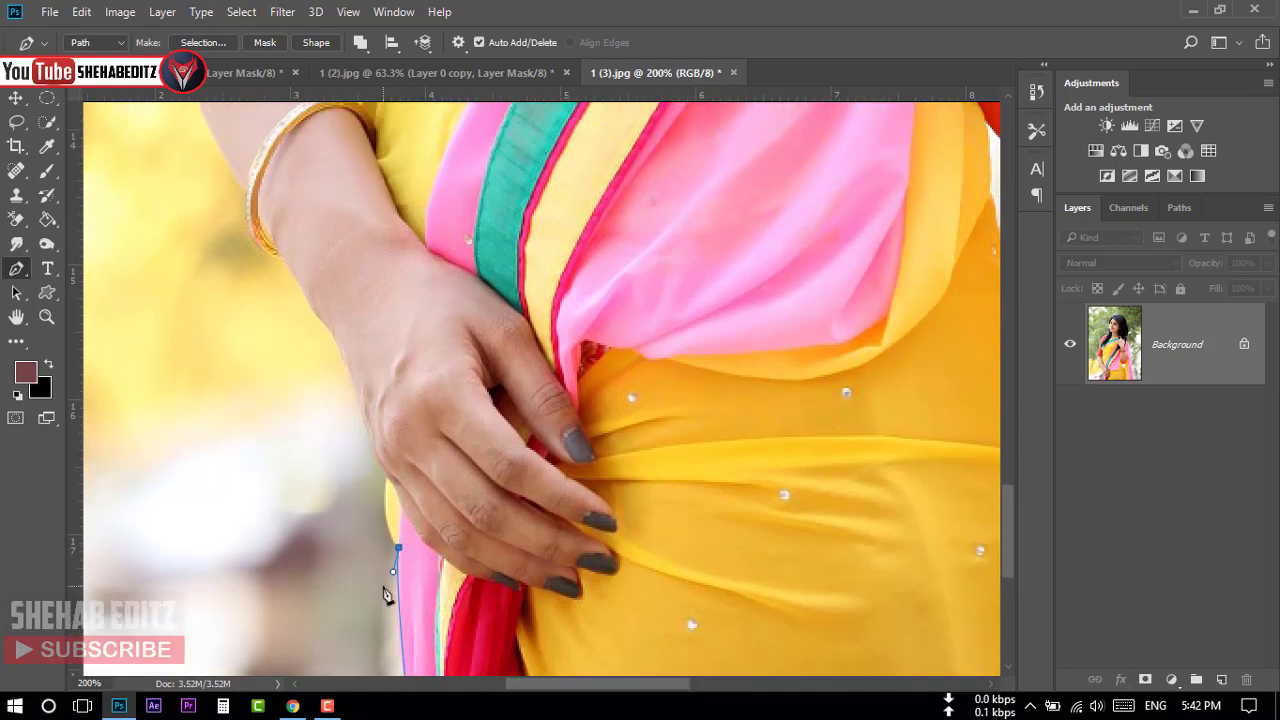
left_click_drag(386, 477, 390, 425)
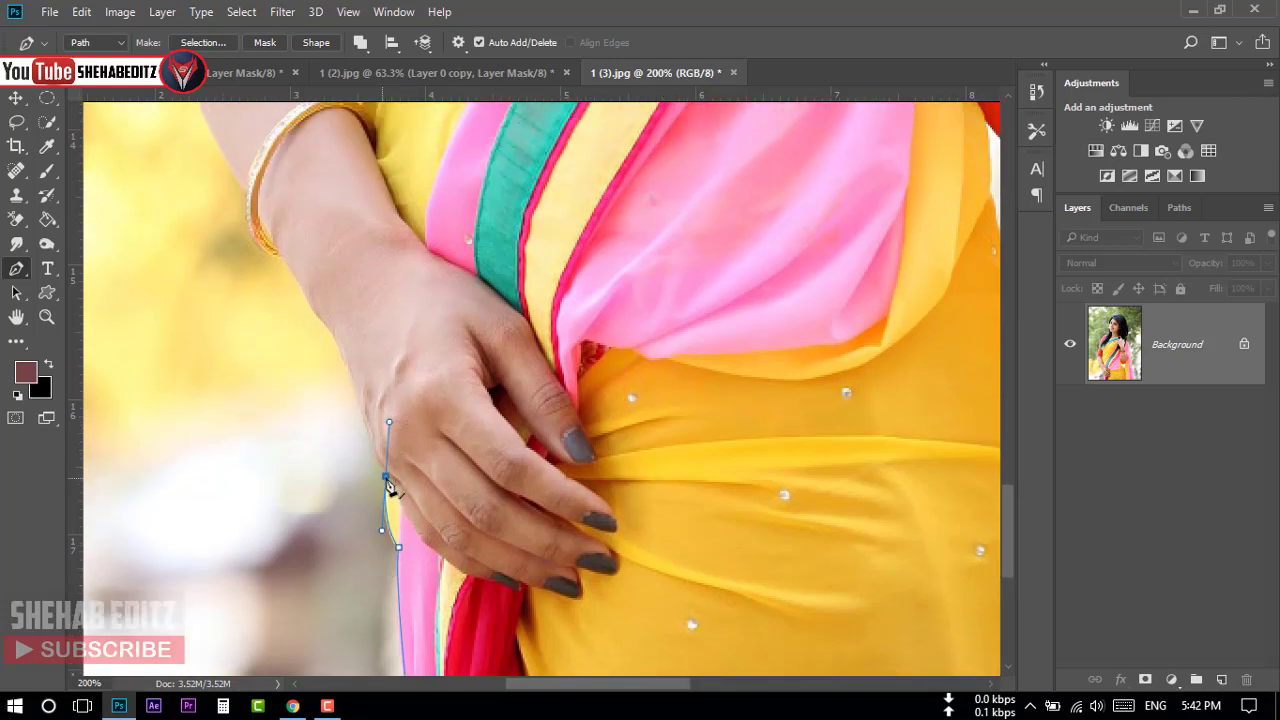
scroll(386, 477, "up", 1)
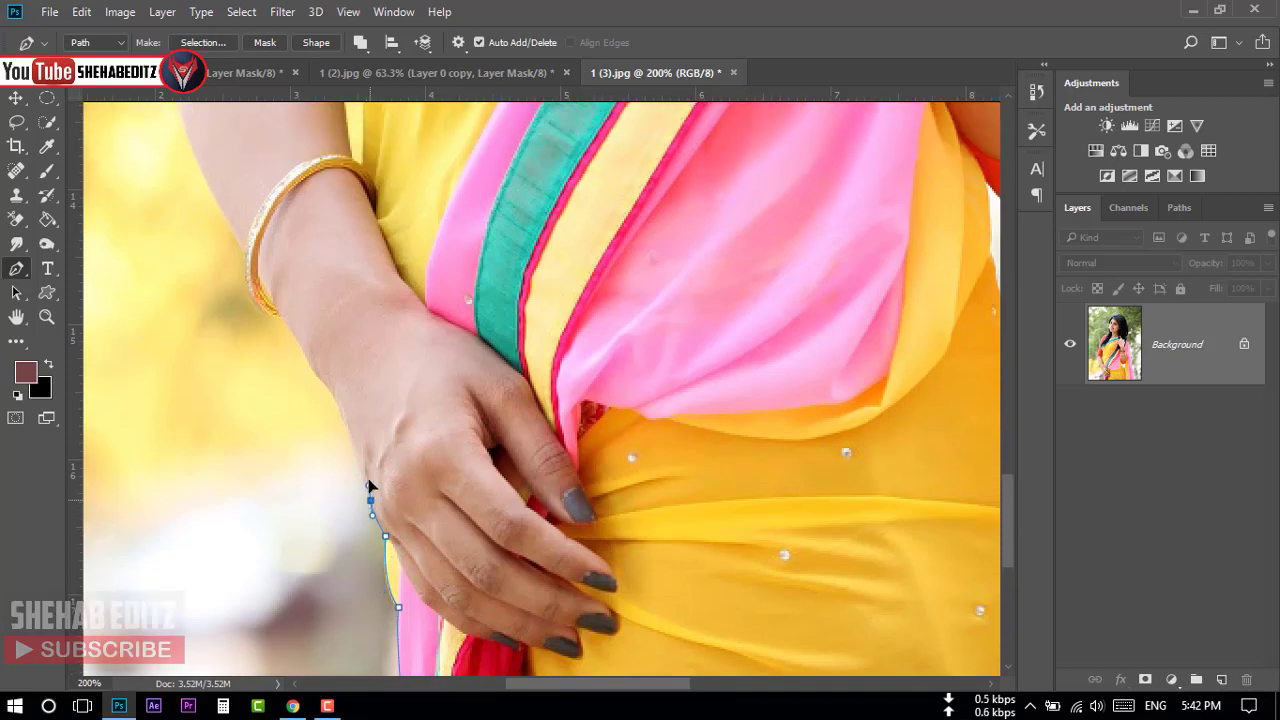
left_click_drag(370, 500, 363, 475)
scroll(332, 400, "up", 1)
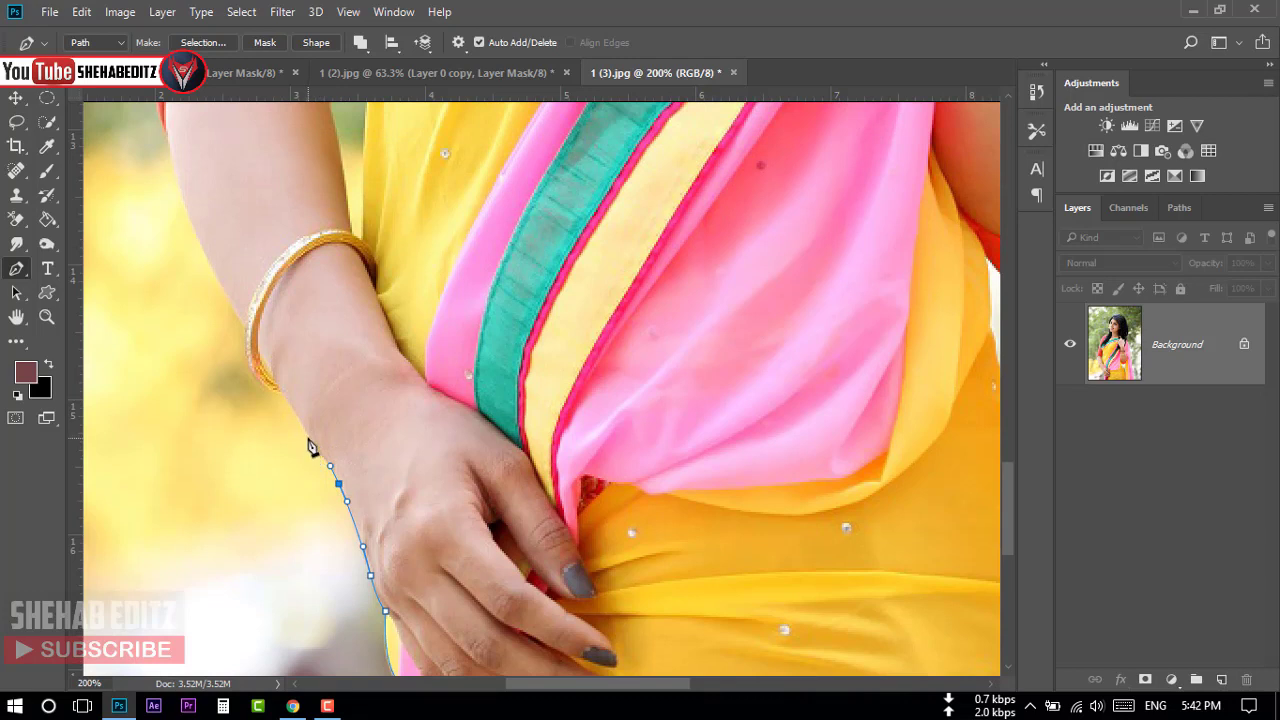
left_click_drag(310, 449, 307, 430)
scroll(300, 428, "up", 1)
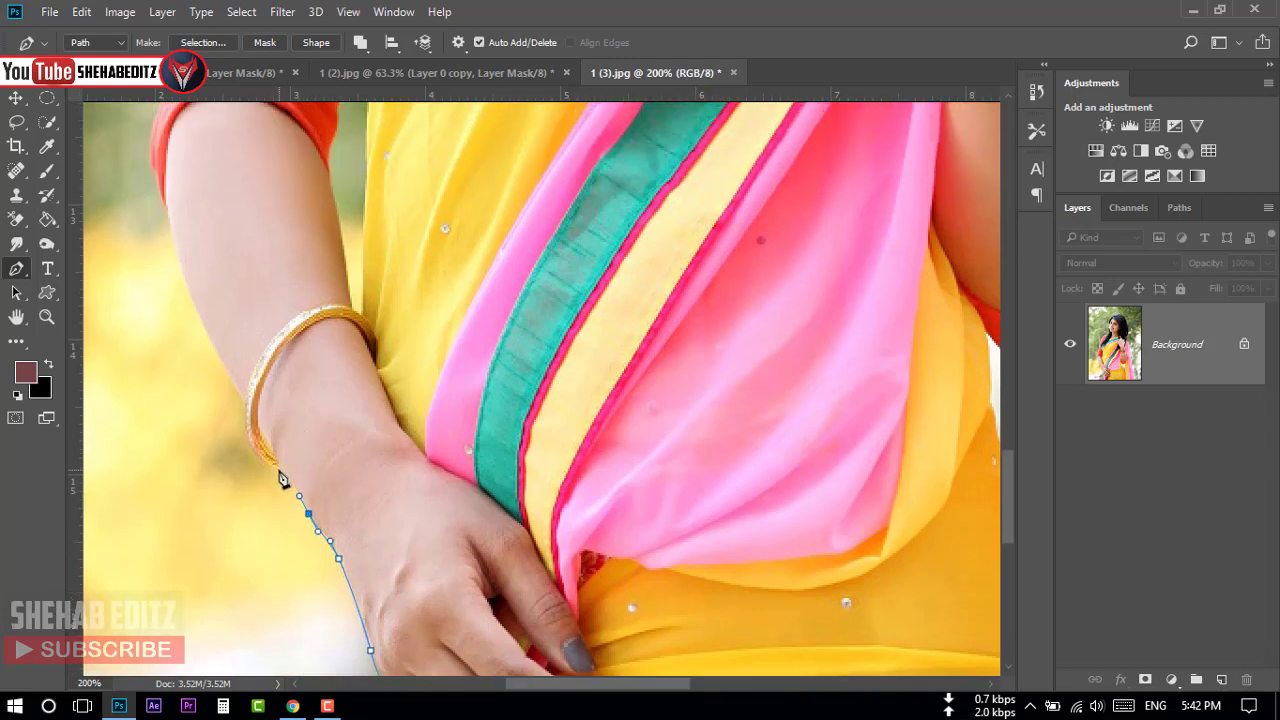
left_click(276, 463)
mouse_move(246, 403)
left_mouse_down()
mouse_move(252, 371)
mouse_move(402, 444)
left_mouse_up()
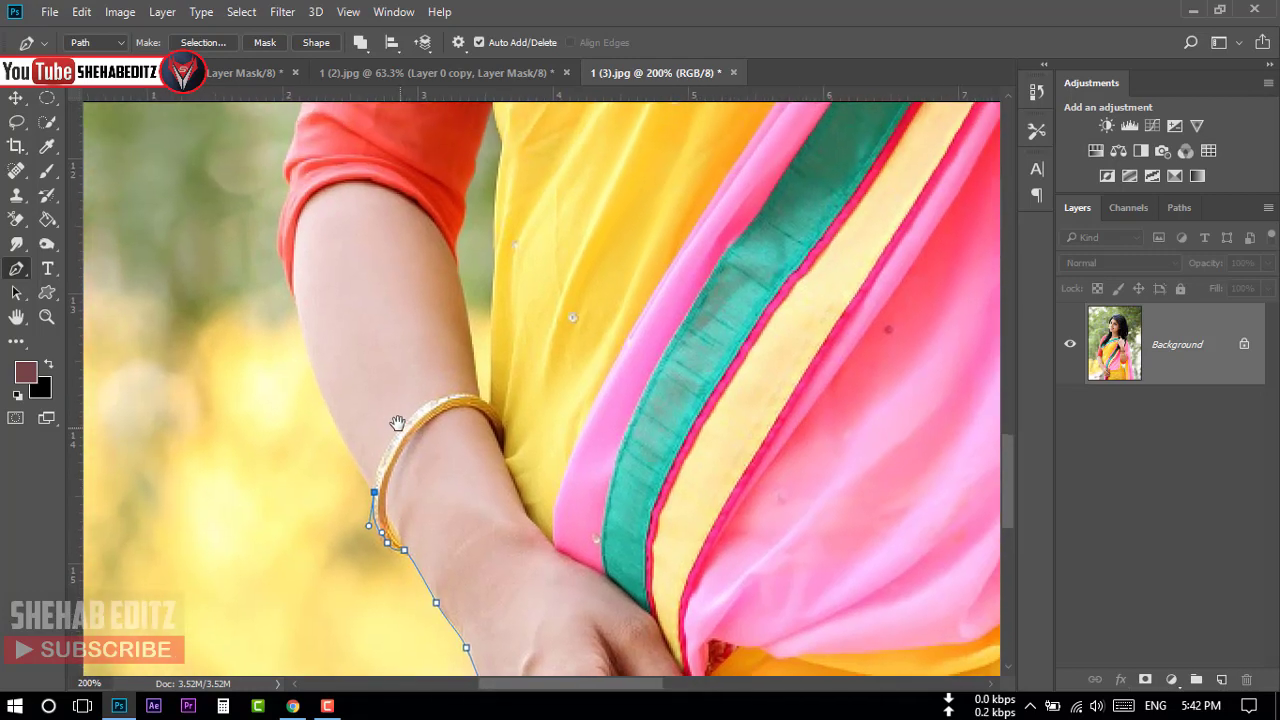
left_click_drag(303, 303, 296, 237)
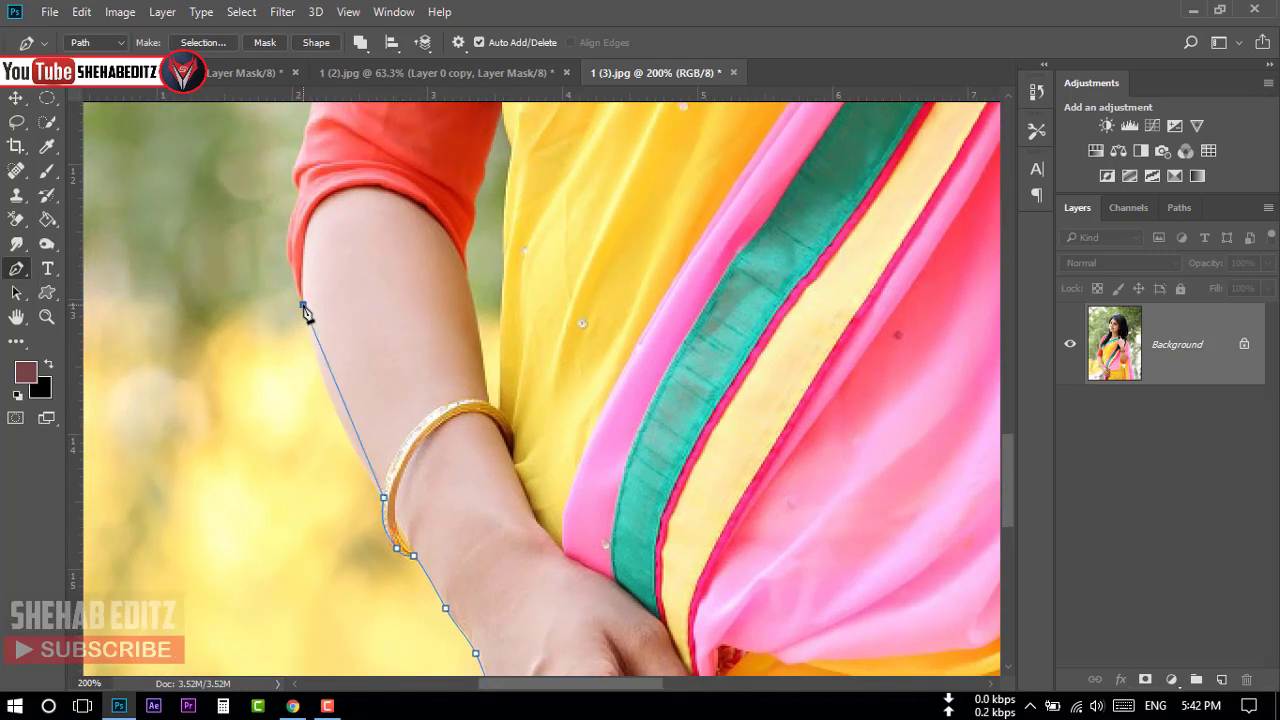
scroll(296, 237, "up", 2)
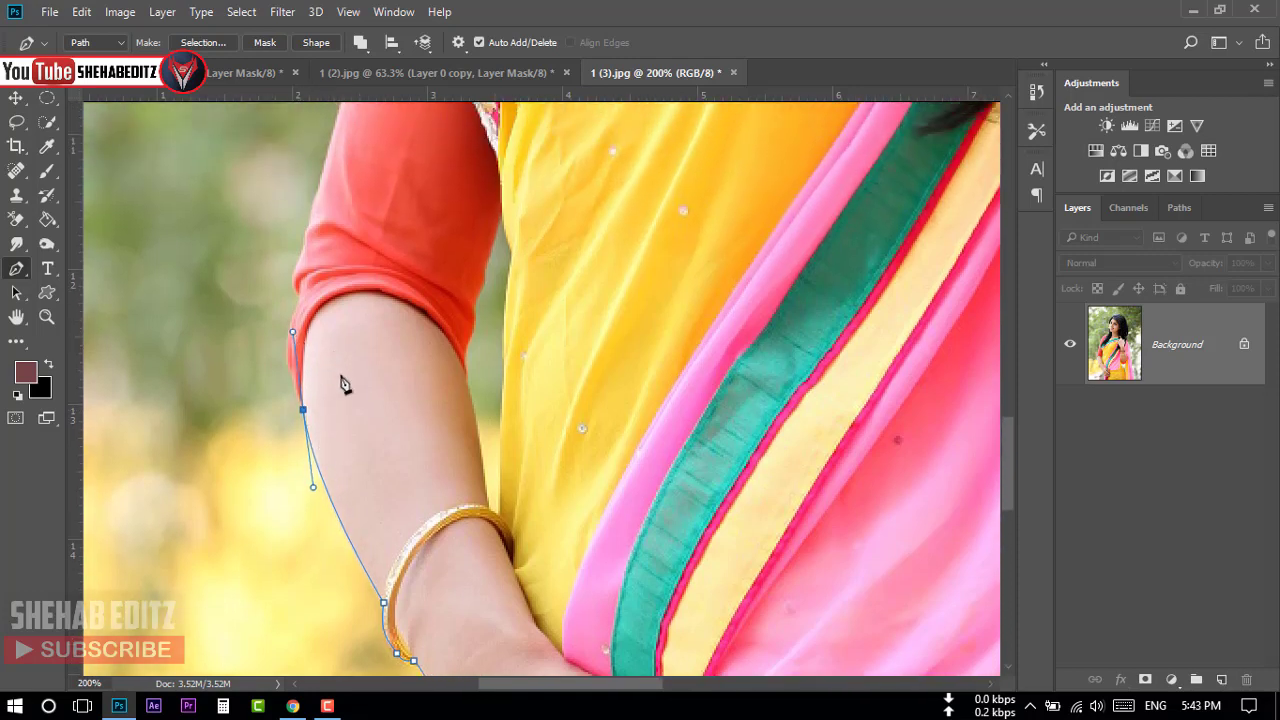
scroll(306, 418, "up", 2)
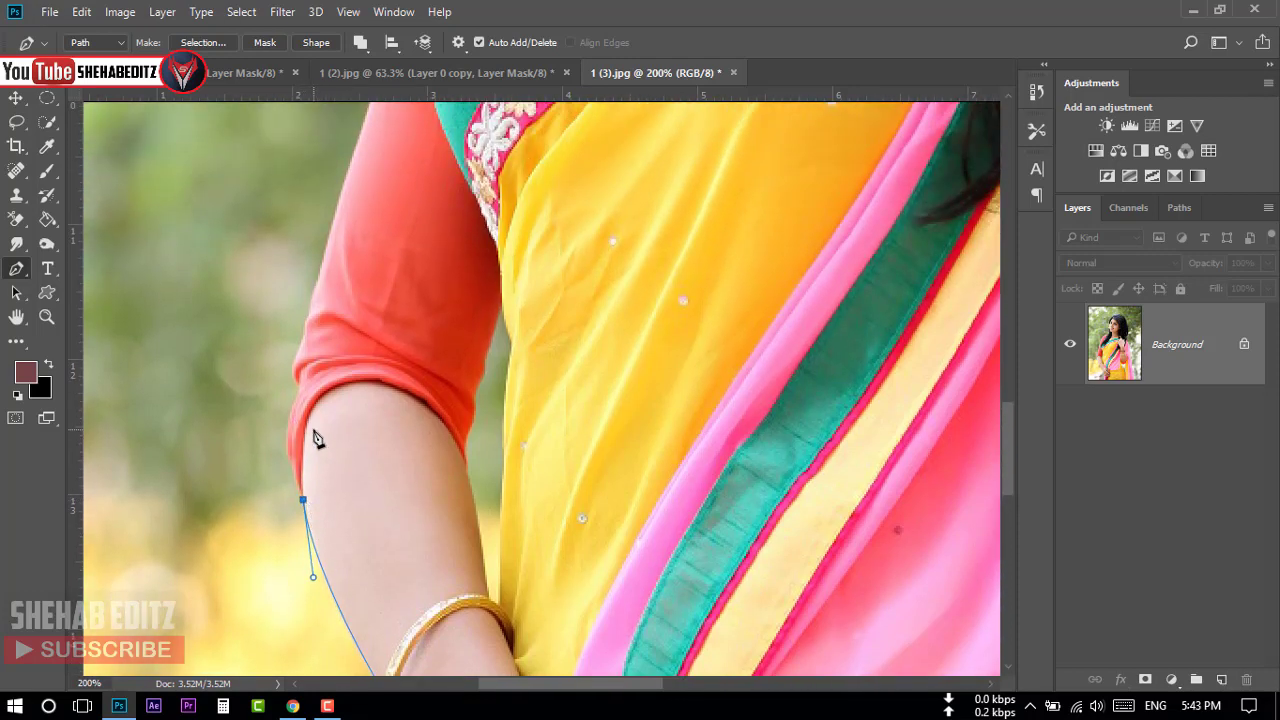
left_click_drag(293, 405, 308, 355)
scroll(308, 443, "up", 2)
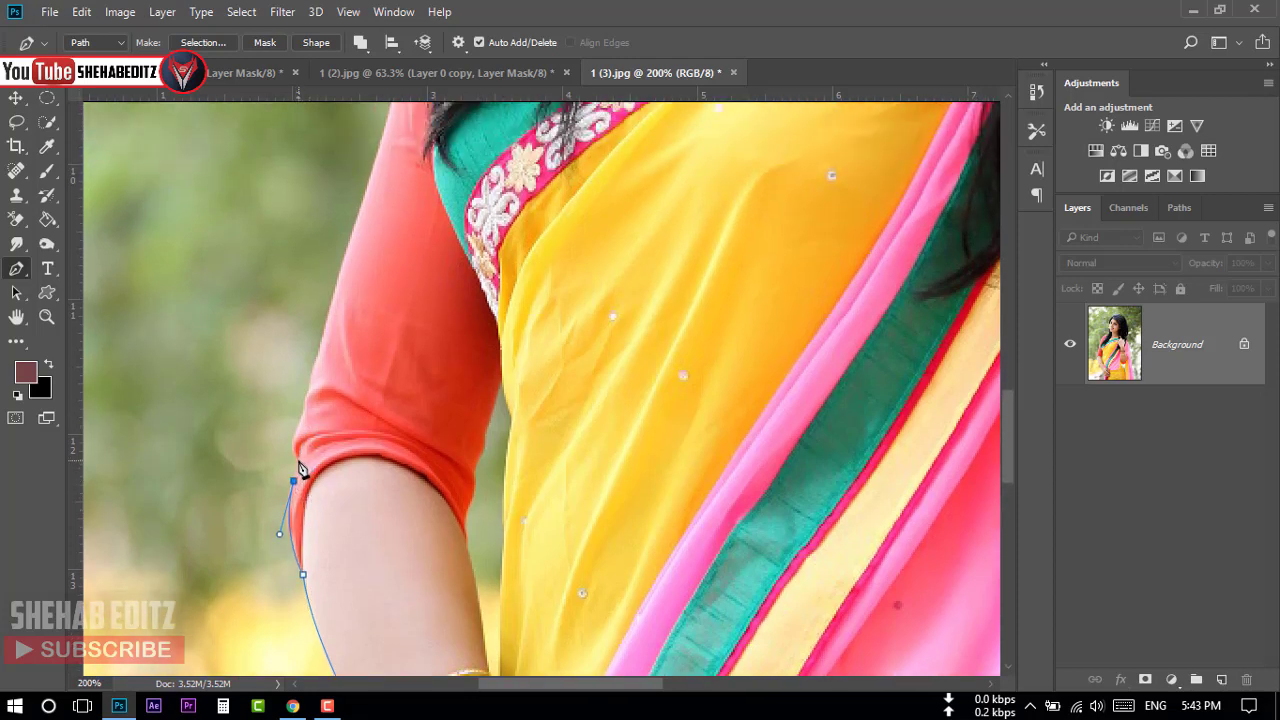
left_click_drag(296, 461, 331, 395)
scroll(296, 445, "up", 2)
scroll(335, 395, "up", 2)
scroll(400, 364, "up", 3)
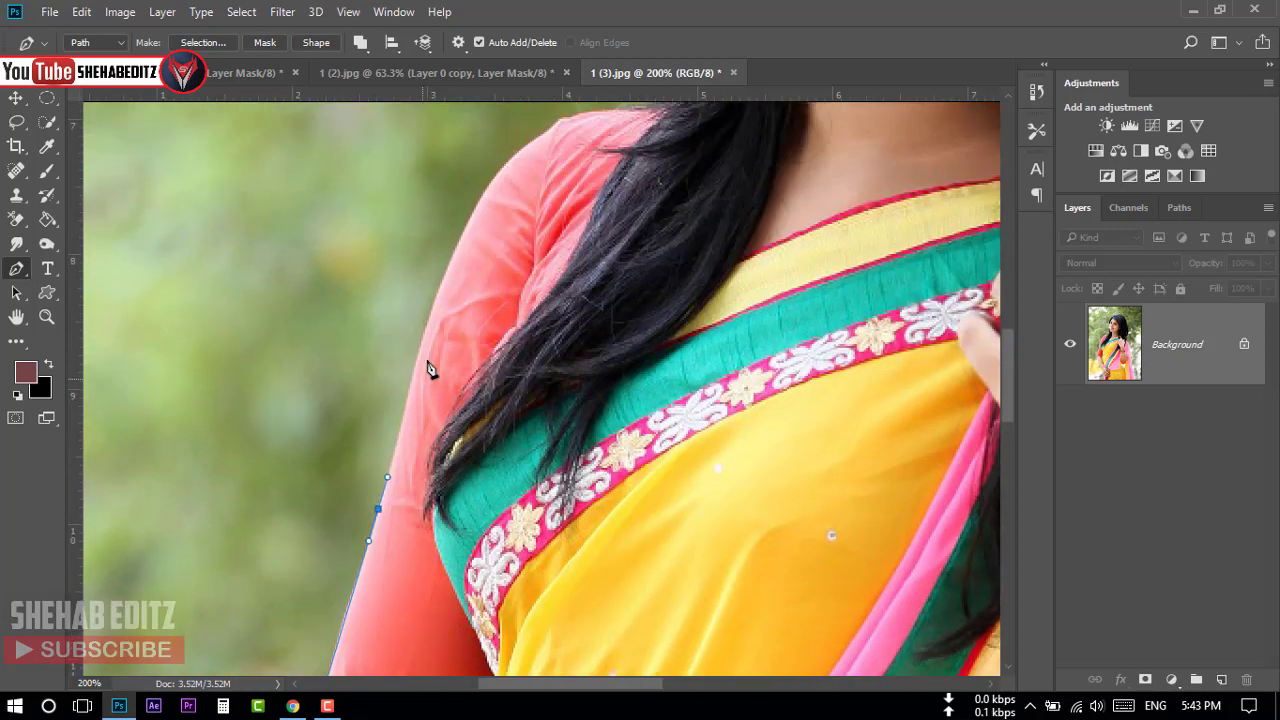
scroll(430, 366, "up", 2)
Continue the outline across the shoulder, up the hair edge and over the top of the hair
mouse_move(447, 339)
left_mouse_down()
mouse_move(470, 290)
mouse_move(571, 294)
left_mouse_up()
scroll(471, 286, "up", 2)
scroll(565, 330, "up", 2)
left_click(560, 358)
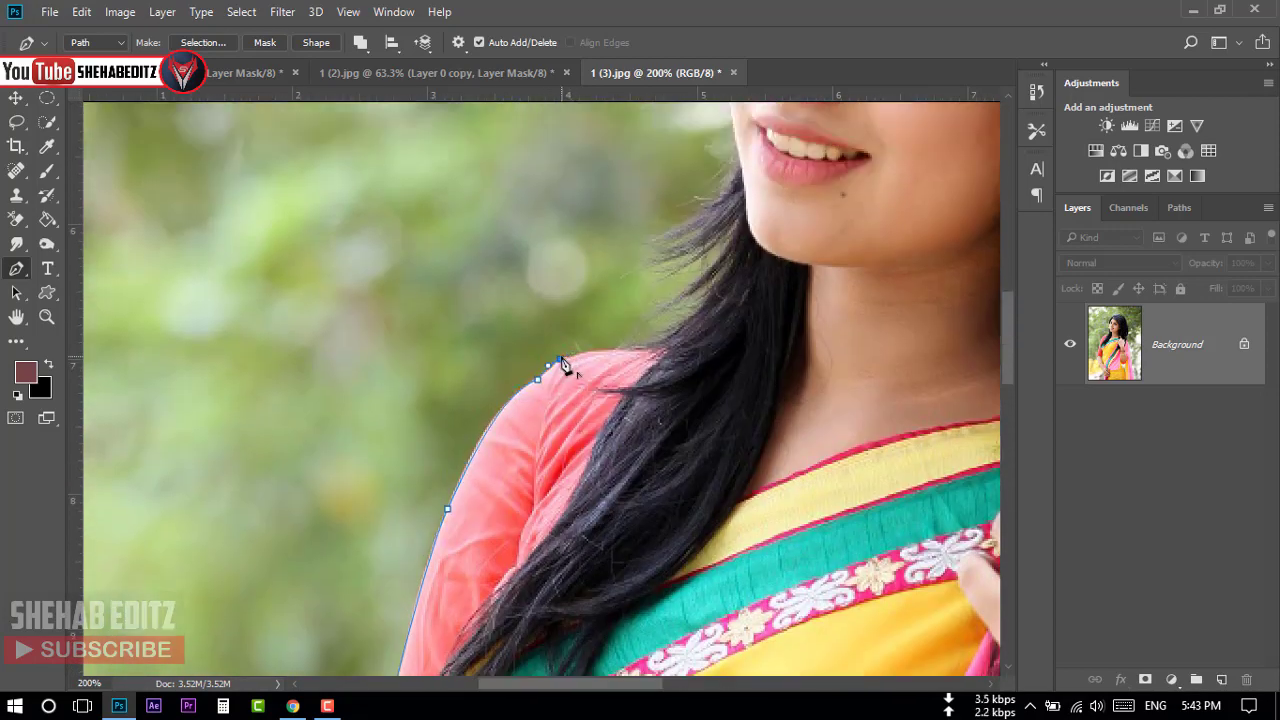
left_click(616, 347)
left_click(655, 340)
left_click_drag(699, 293, 708, 270)
scroll(700, 280, "right", 2)
scroll(700, 280, "up", 1)
left_click(541, 389)
left_click(522, 341)
left_click(563, 306)
scroll(558, 435, "up", 2)
scroll(558, 435, "up", 1)
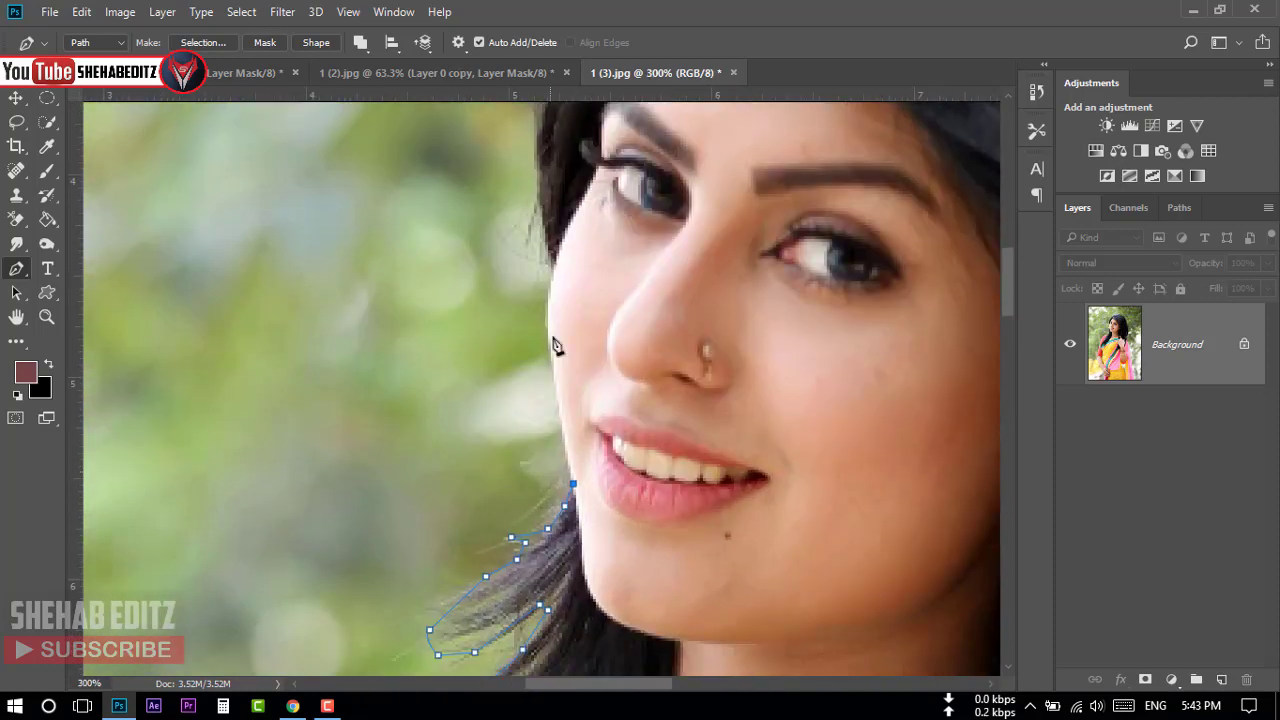
left_click(557, 343)
scroll(560, 300, "up", 2)
left_click_drag(543, 315, 543, 285)
scroll(578, 324, "up", 1)
scroll(578, 324, "up", 2)
left_click(563, 354)
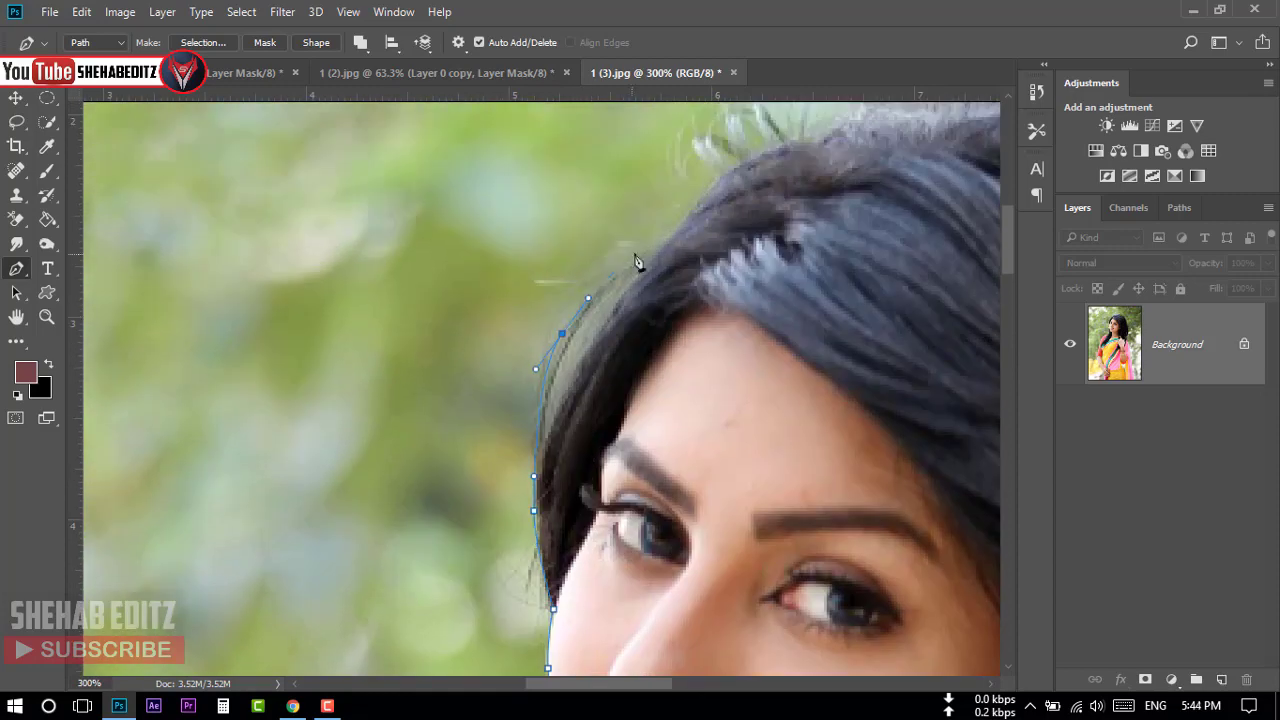
left_click(636, 272)
left_click(704, 207)
left_click_drag(720, 171, 537, 290)
left_click(762, 211)
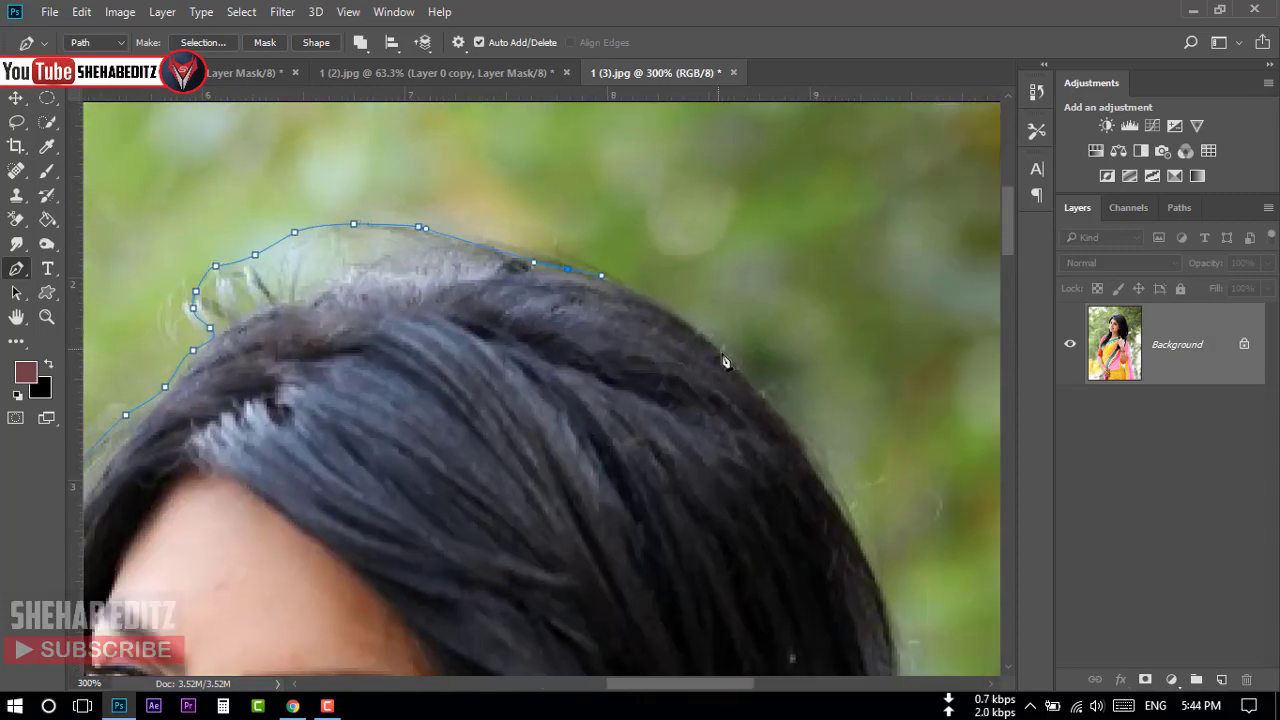
Carry the outline down the right hair edge and zoom the view out to 200%
scroll(634, 420, "right", 2)
scroll(591, 600, "left", 3)
scroll(591, 600, "down", 2)
scroll(328, 390, "right", 4)
scroll(328, 390, "down", 3)
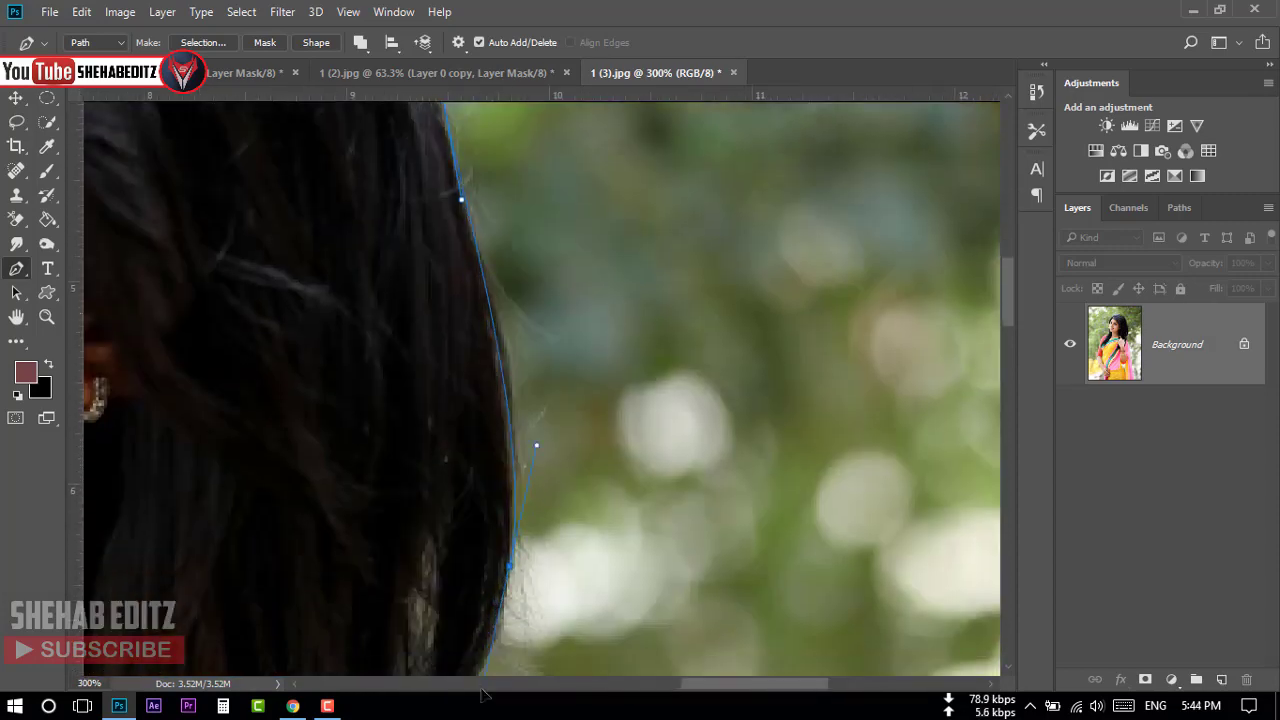
left_click(509, 358)
left_click_drag(452, 505, 438, 520)
scroll(436, 545, "down", 3)
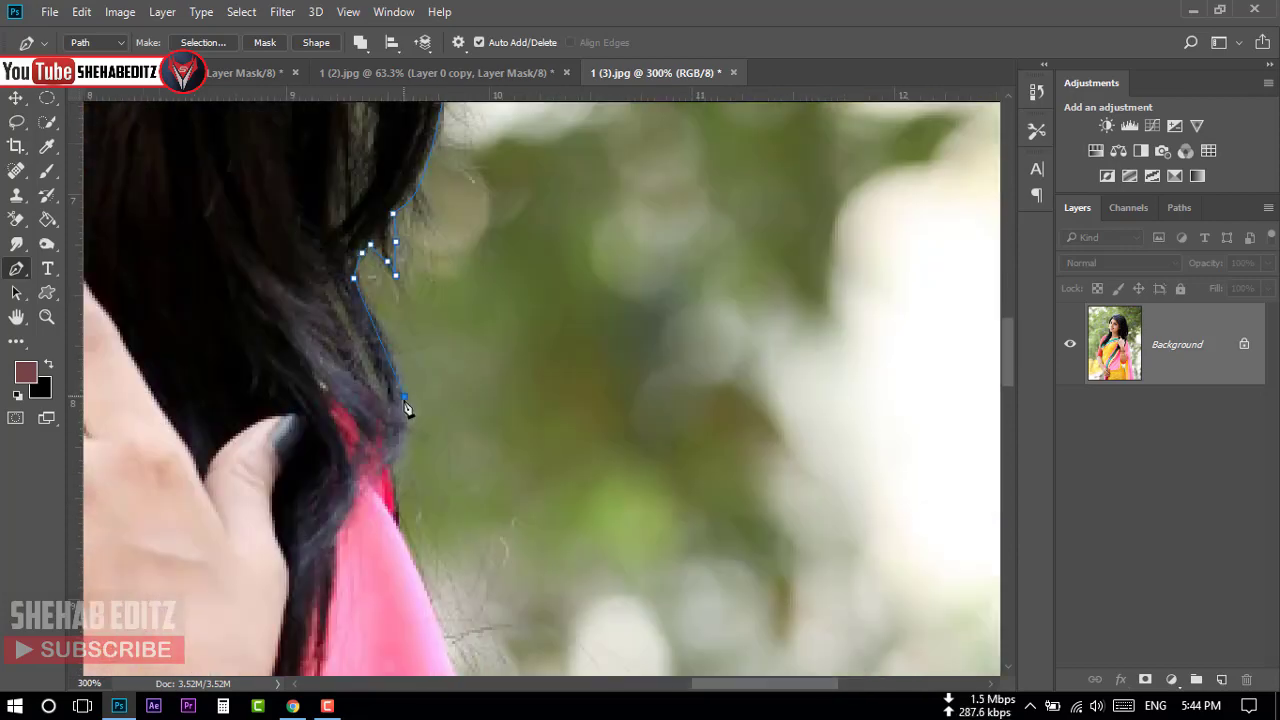
left_click(402, 412)
key("super")
key("Escape")
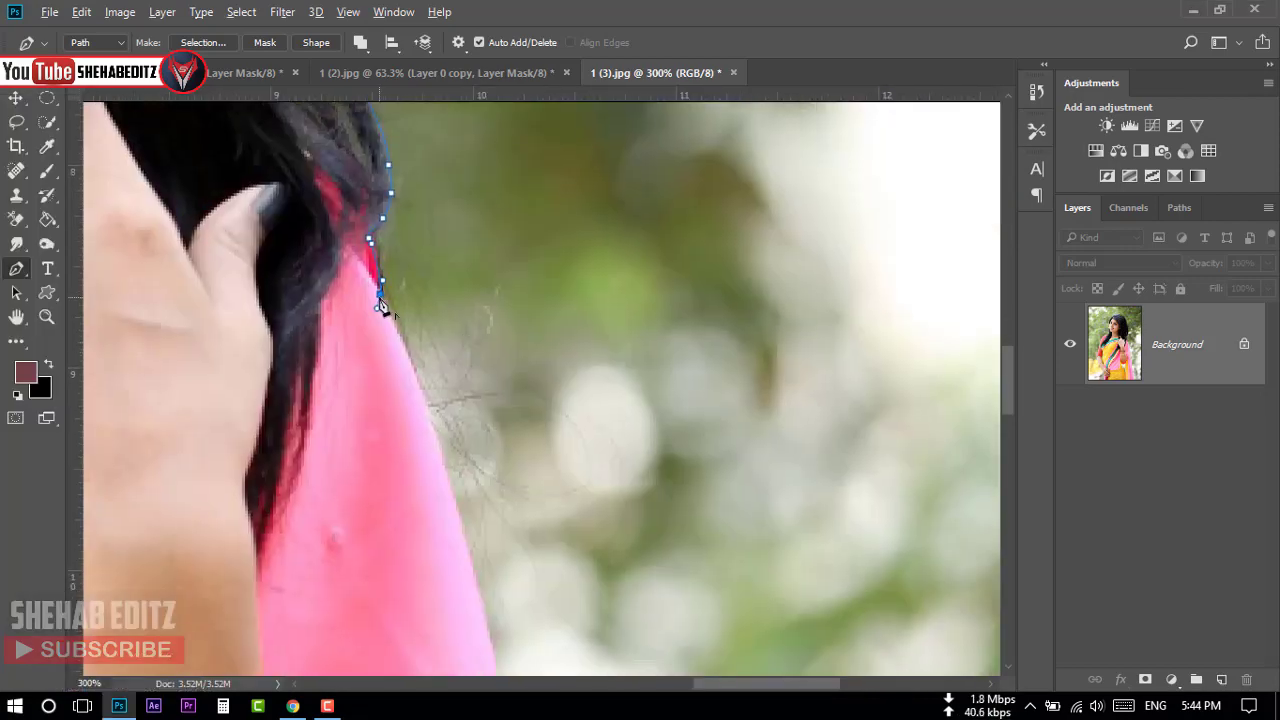
scroll(494, 394, "down", 3)
key("ctrl+minus")
Trace the pink saree edge down to the photo's bottom edge
left_click_drag(579, 522, 590, 655)
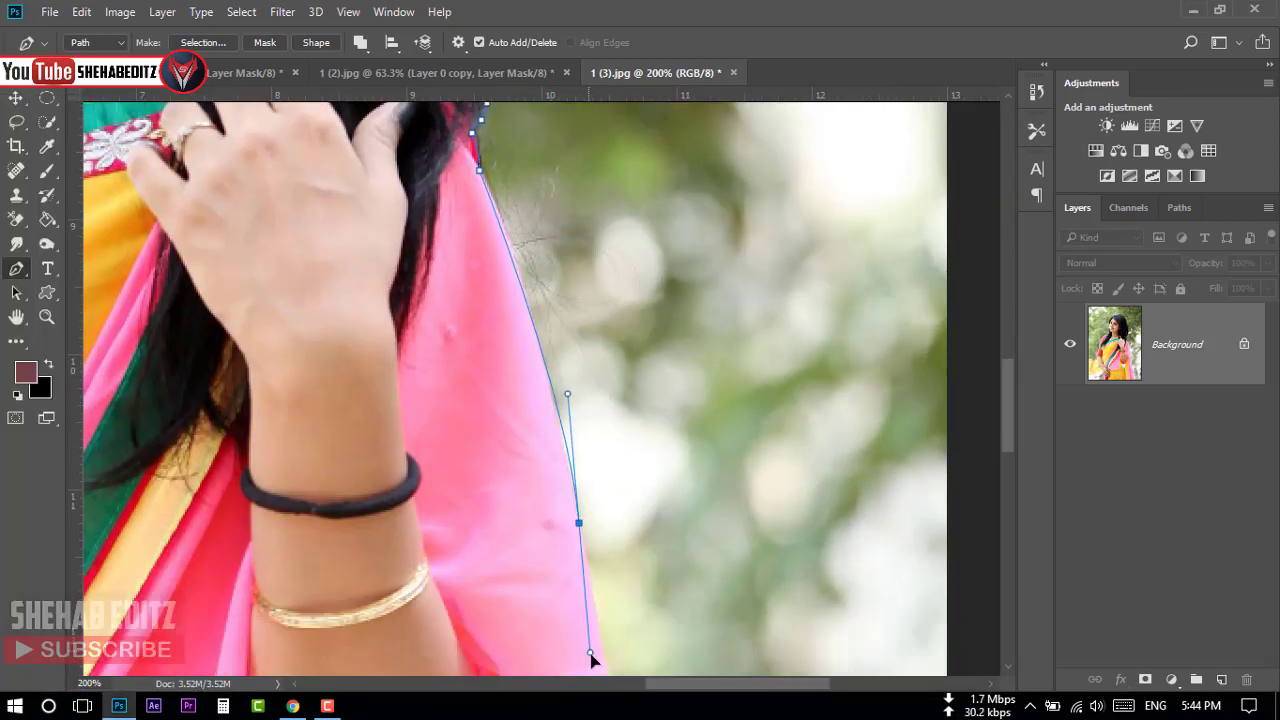
scroll(568, 330, "down", 5)
scroll(569, 266, "down", 1)
left_click_drag(539, 432, 547, 494)
scroll(547, 494, "down", 3)
left_click(563, 414)
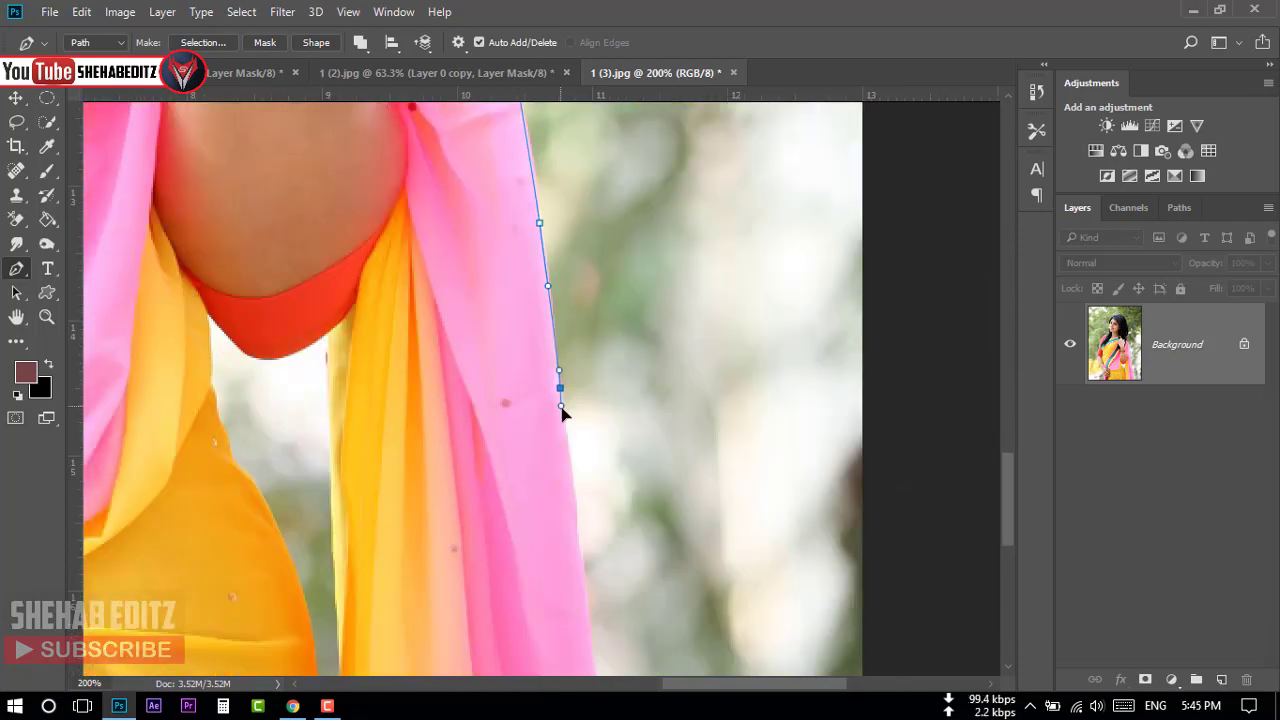
scroll(580, 437, "down", 3)
left_click_drag(601, 463, 606, 491)
left_click(634, 662)
scroll(600, 610, "down", 3)
scroll(560, 560, "left", 5)
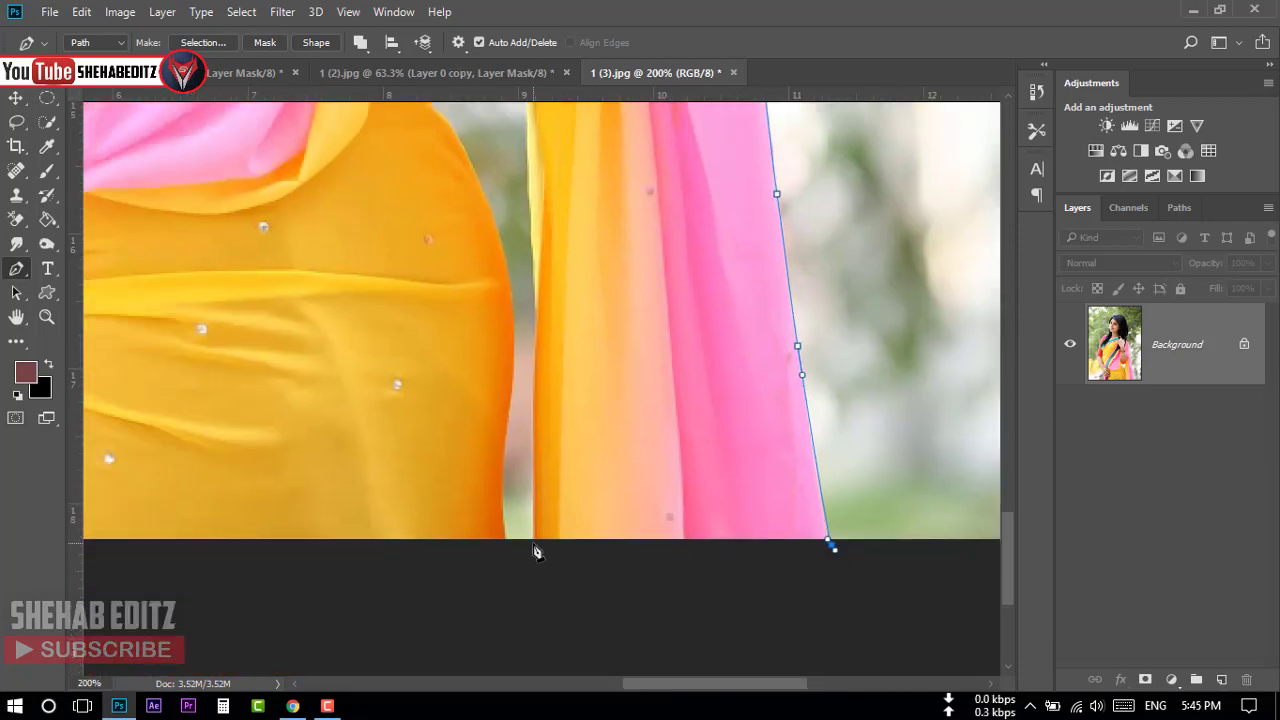
Trace up the yellow saree edge, around the gap under the red blouse, and back down
left_click(534, 540)
scroll(534, 540, "up", 3)
left_click(535, 418)
left_click_drag(527, 172, 530, 157)
scroll(530, 158, "up", 3)
scroll(530, 158, "right", 1)
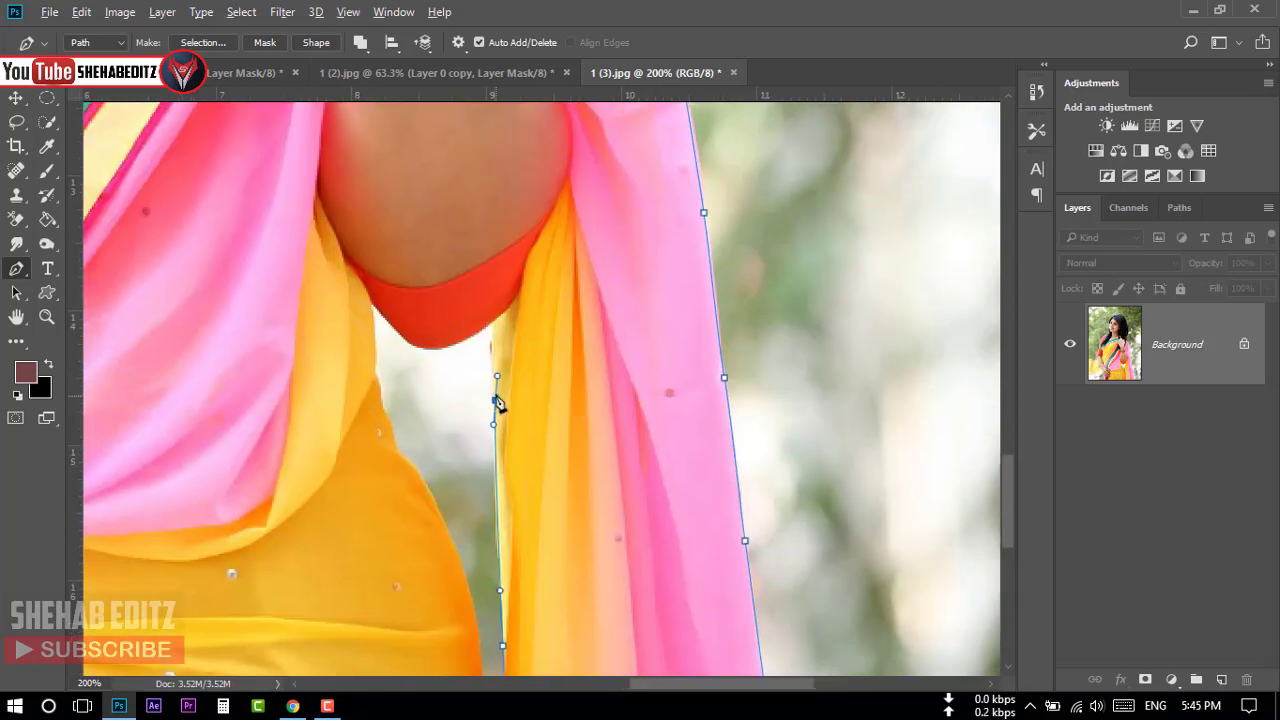
left_click_drag(415, 347, 379, 336)
left_click(372, 304)
left_click(371, 374)
left_click(379, 400)
left_click_drag(388, 416, 393, 438)
left_click(398, 448)
left_click(439, 517)
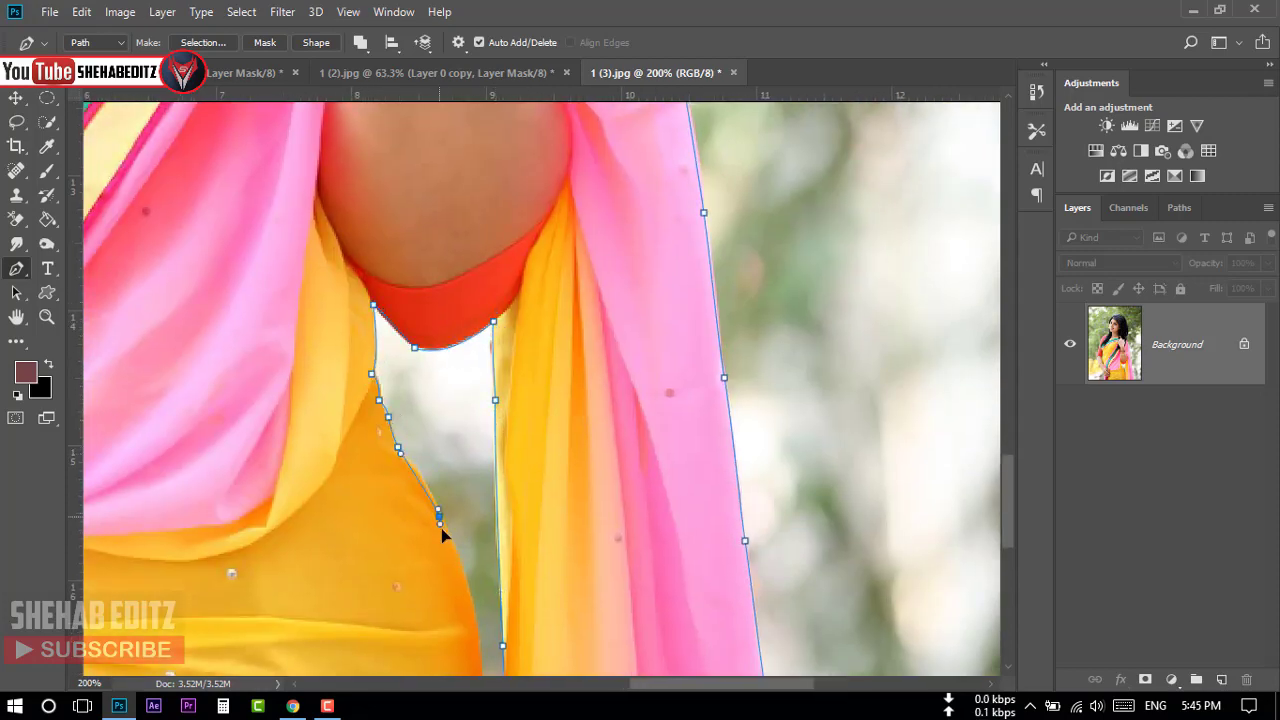
Close the path along the photo's bottom edge and zoom to fit the whole image
scroll(443, 528, "down", 3)
scroll(443, 528, "right", 1)
left_click_drag(413, 520, 418, 530)
scroll(418, 530, "down", 3)
left_click(407, 502)
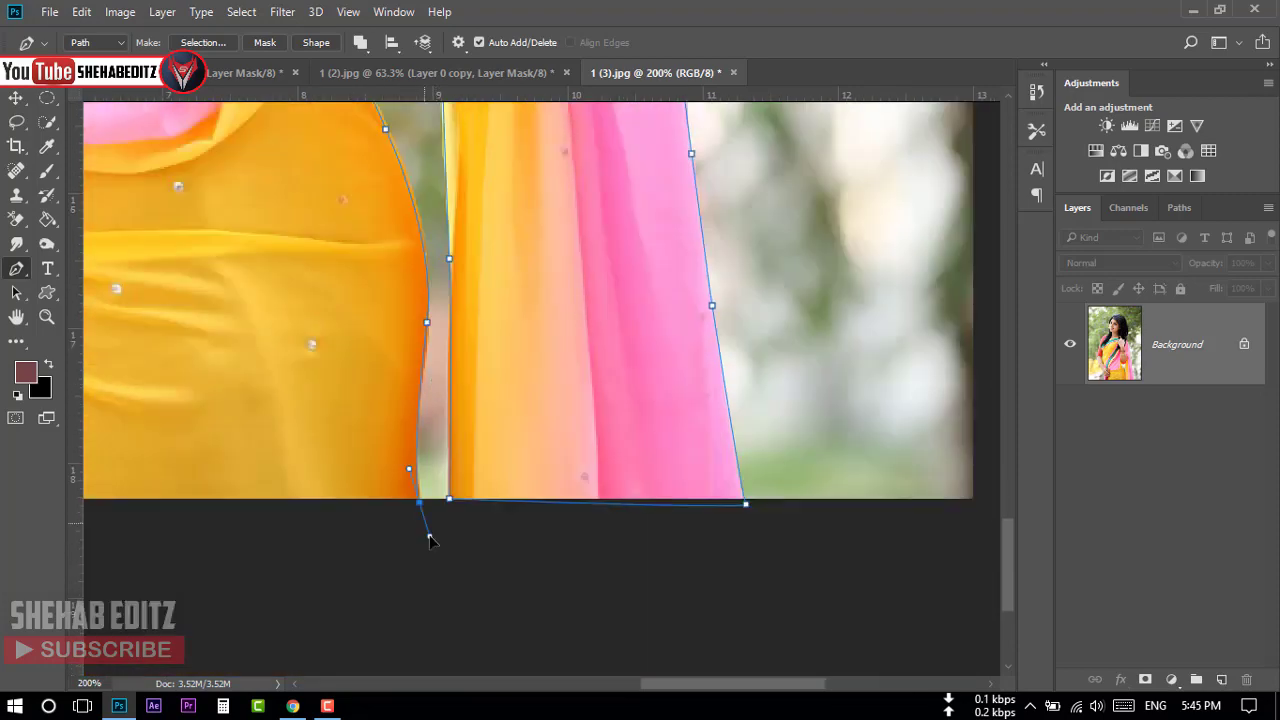
scroll(623, 543, "left", 1)
scroll(474, 586, "left", 4)
left_click(243, 547)
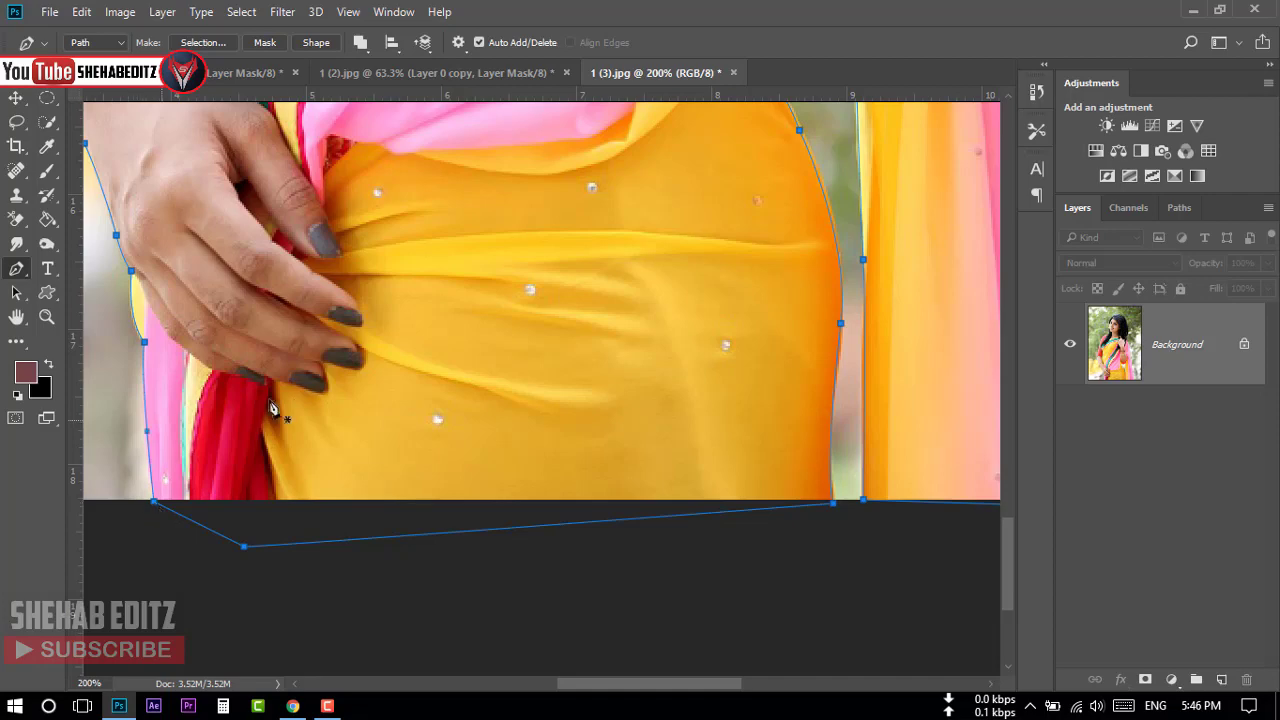
scroll(285, 409, "up", 1)
key("ctrl+0")
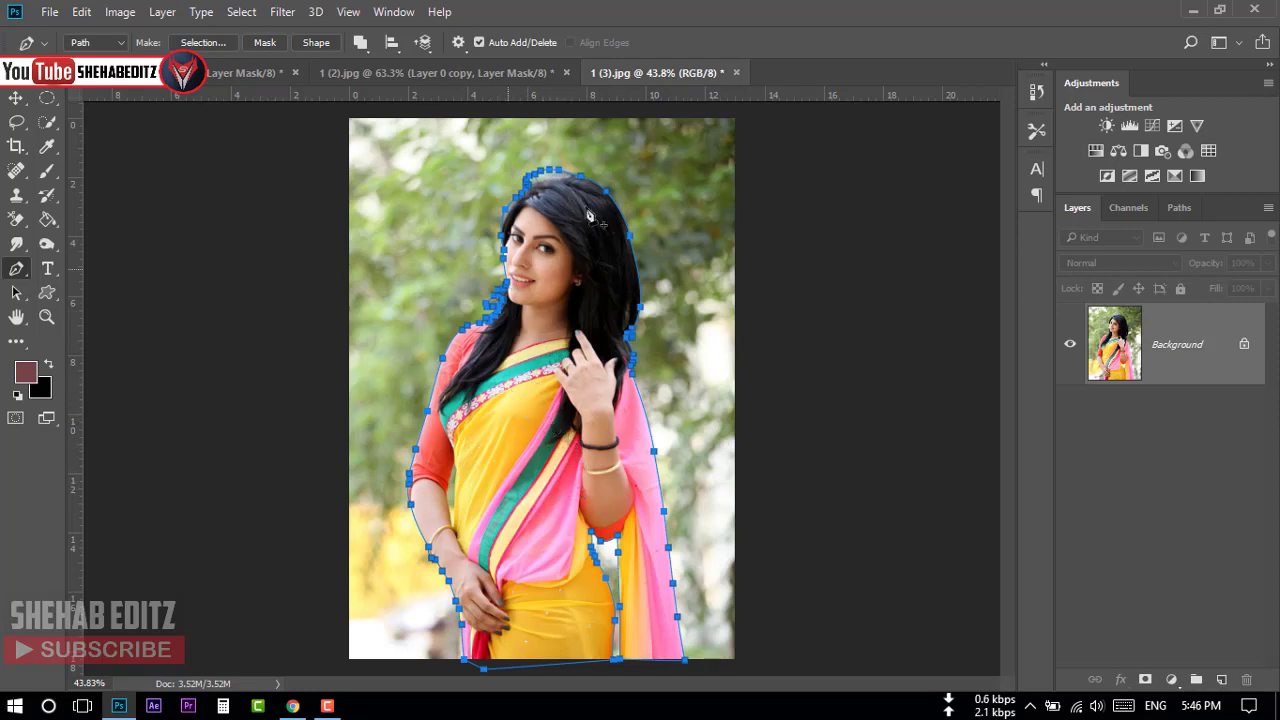
Load the path as a selection with no feathering and add a layer mask to Layer 0
right_click(516, 361)
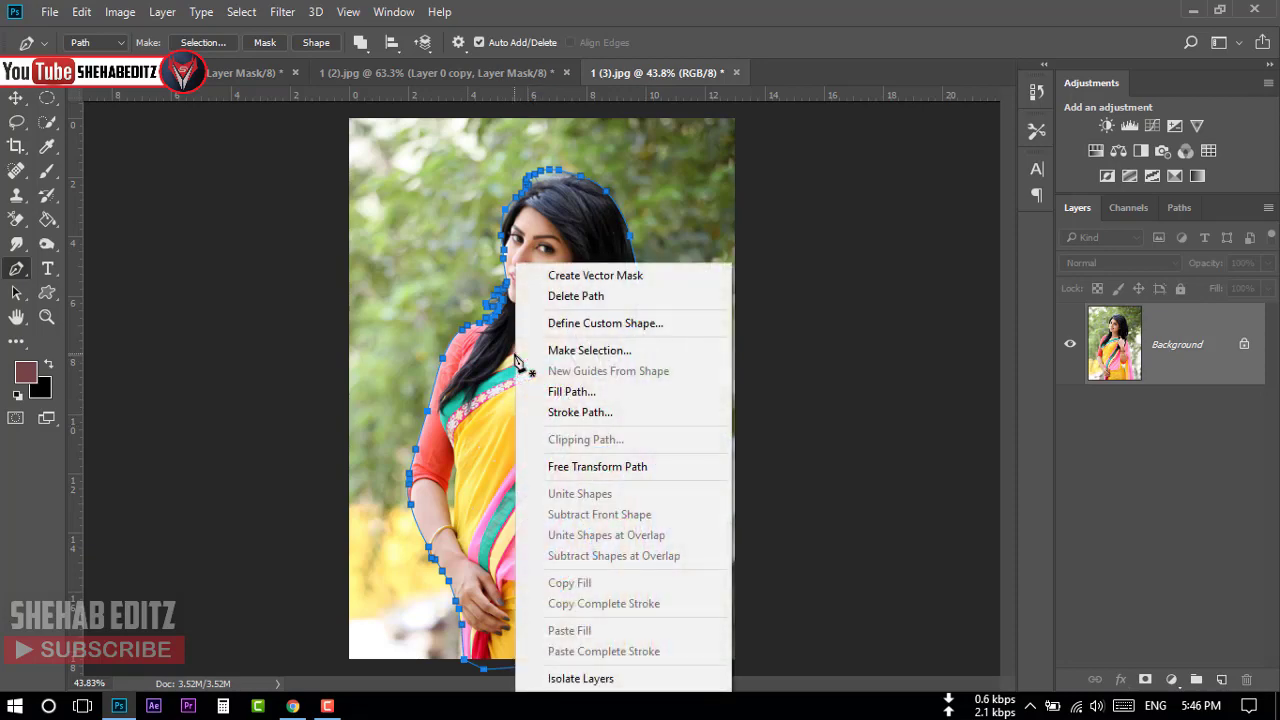
left_click(604, 352)
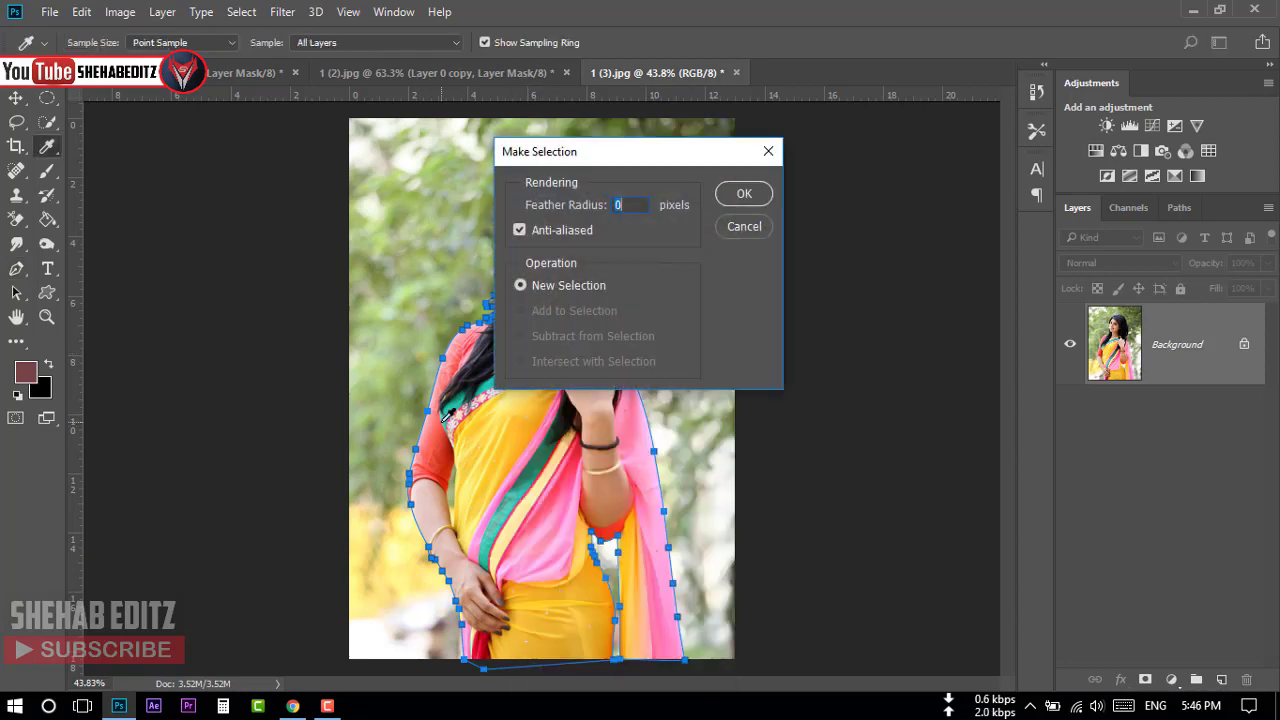
left_click(745, 195)
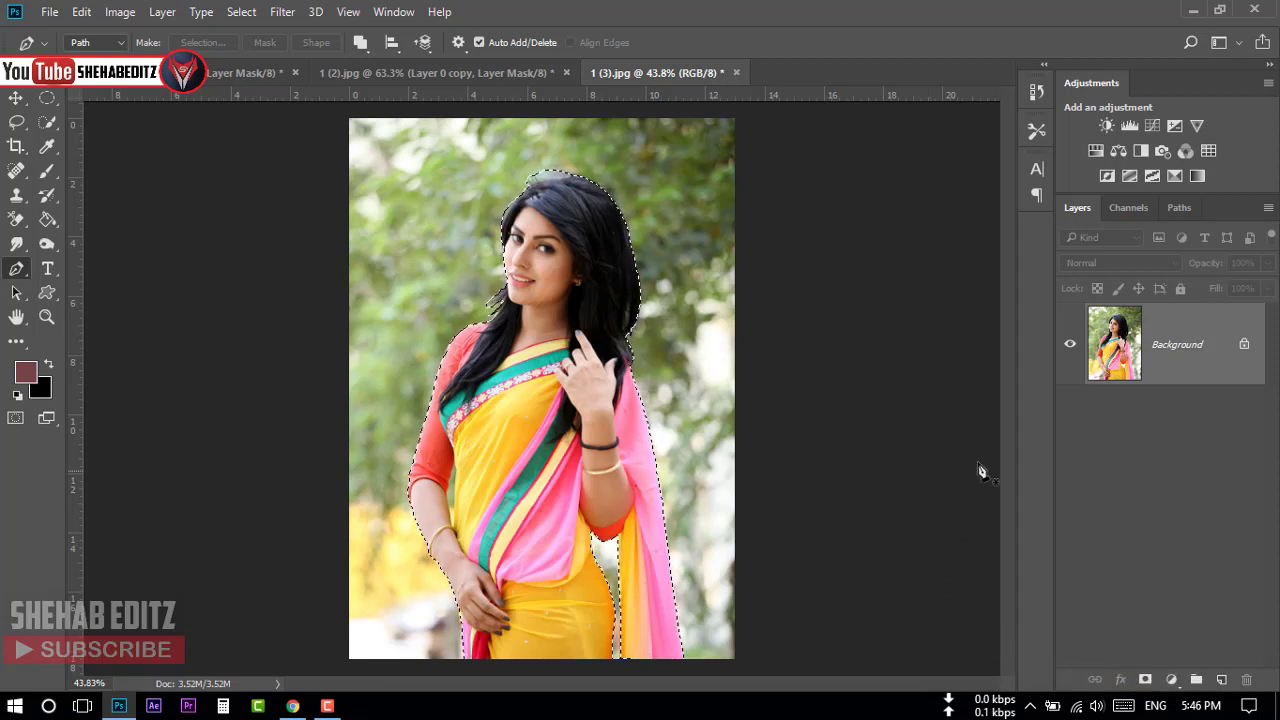
left_click(1144, 680)
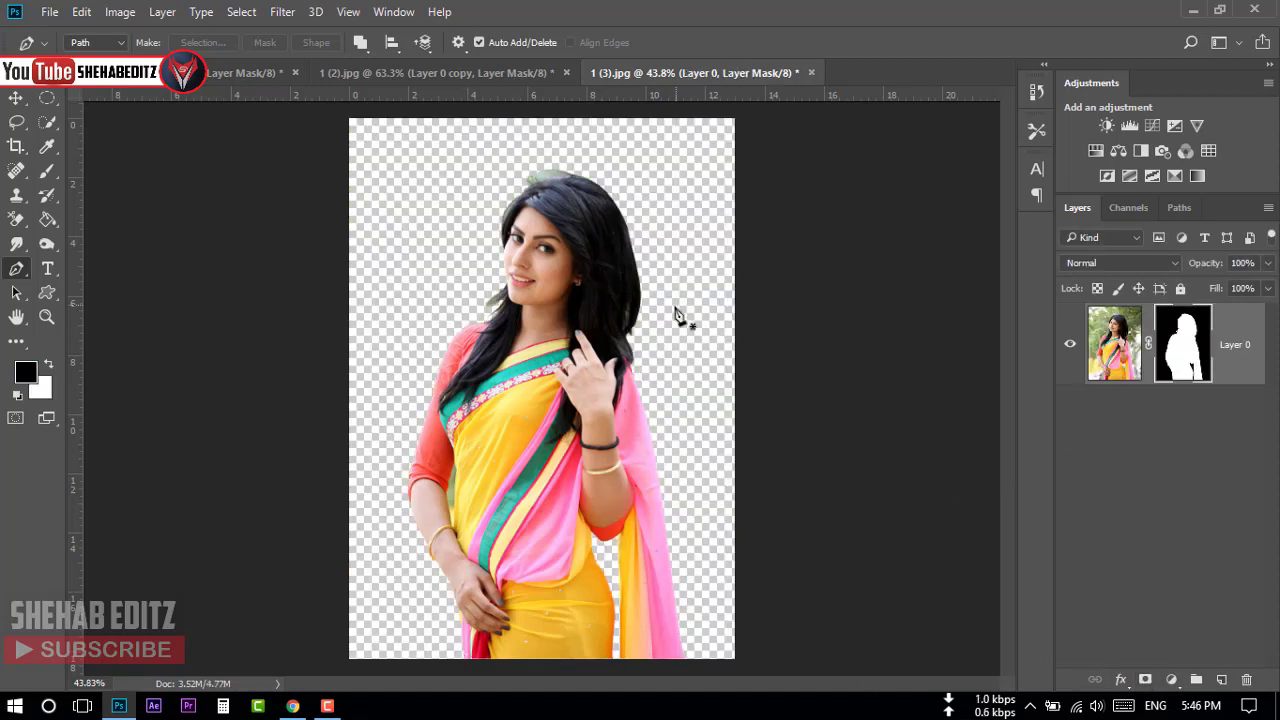
Open Select and Mask on Layer 0's mask and zoom in on the face and hair
right_click(1175, 344)
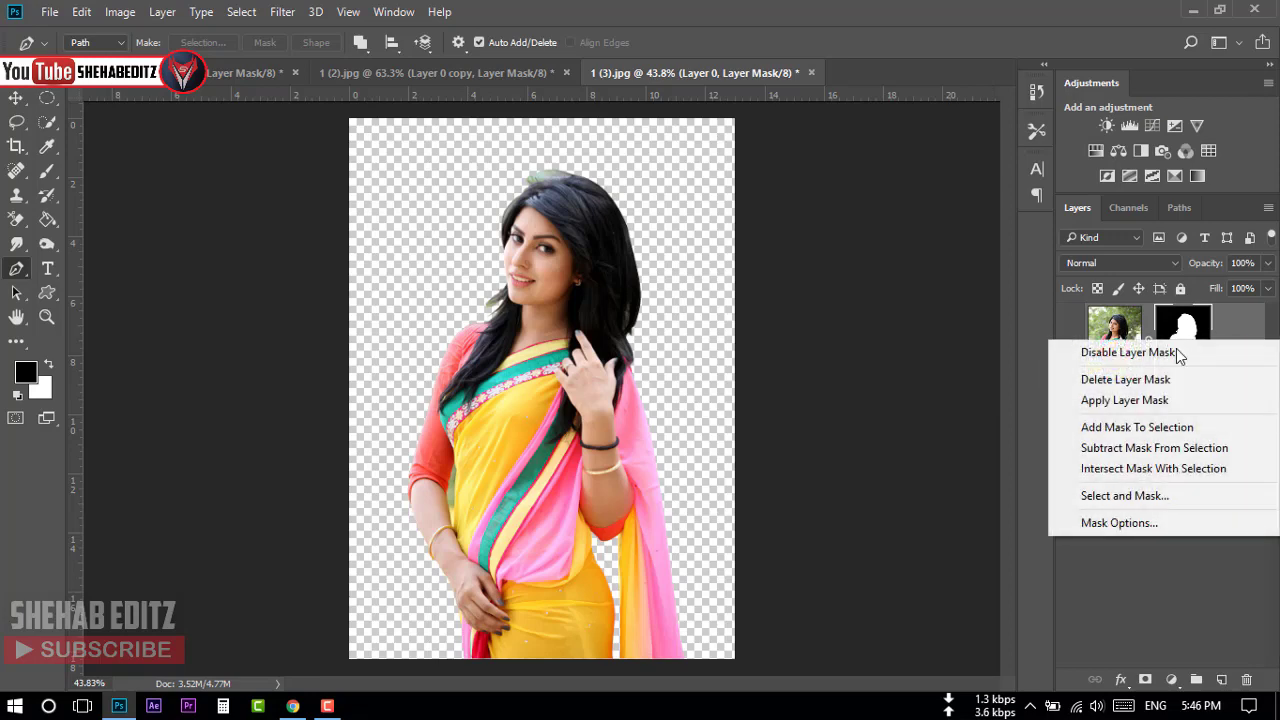
left_click(1103, 500)
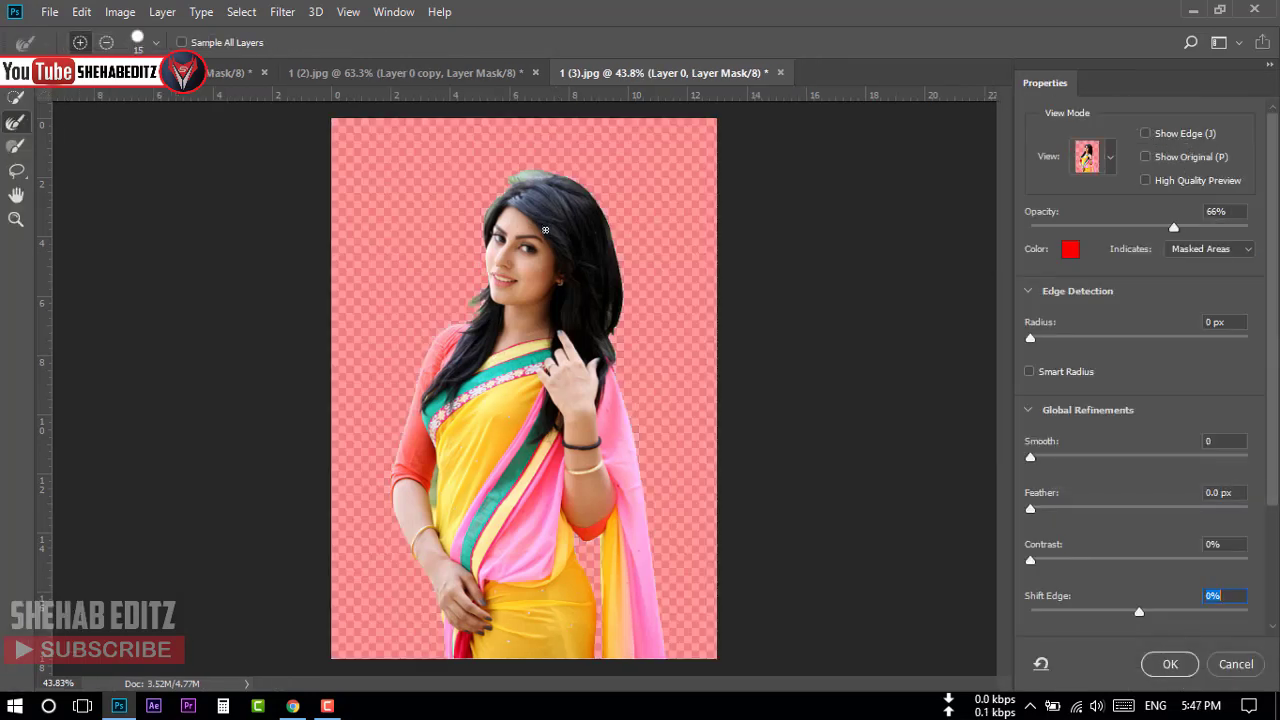
scroll(545, 231, "up", 1)
scroll(547, 277, "up", 1)
scroll(549, 276, "up", 1)
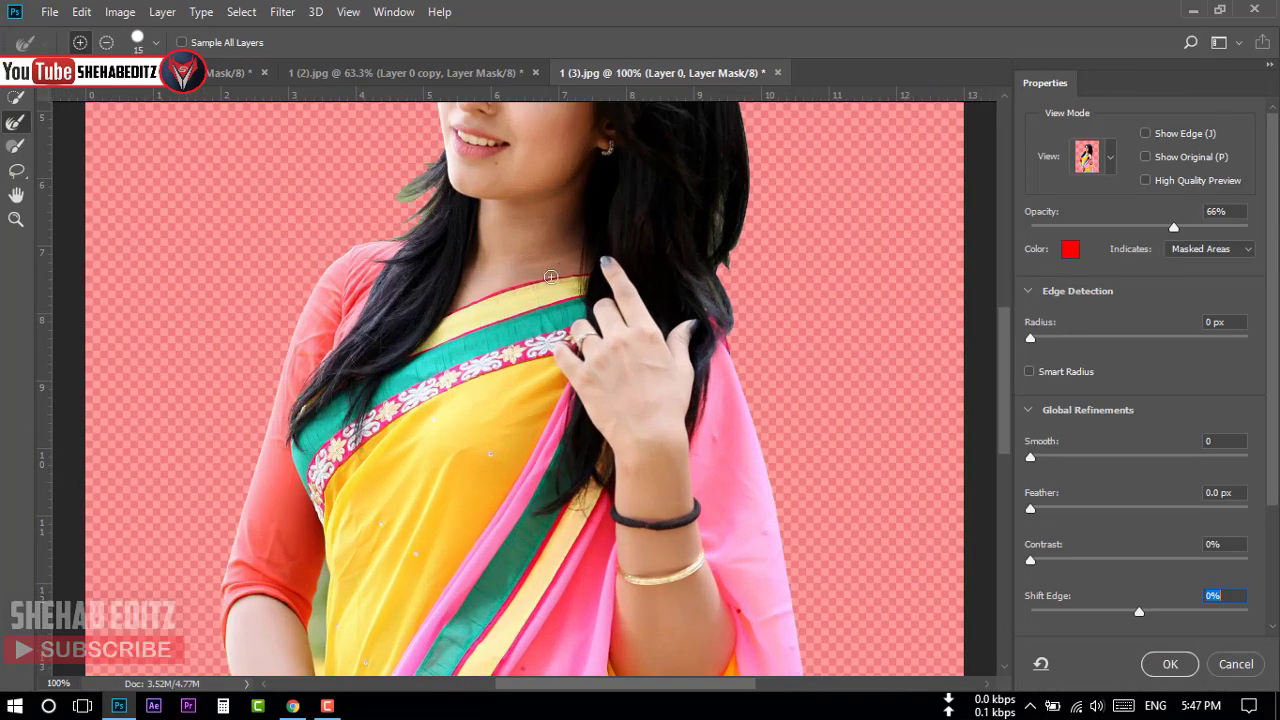
mouse_move(540, 228)
left_mouse_down()
mouse_move(514, 423)
mouse_move(471, 509)
left_mouse_up()
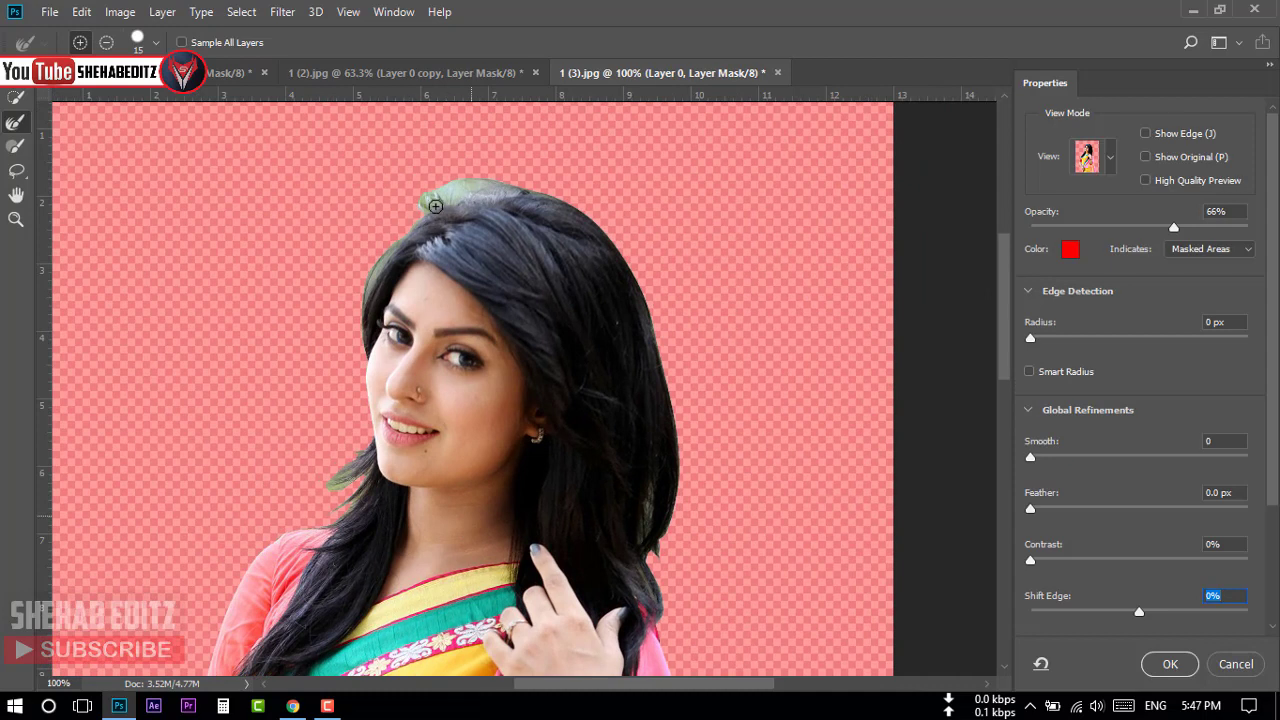
Brush the green fringe off the hair edges with Refine Edge and set Smooth to 3
mouse_move(447, 190)
left_mouse_down()
mouse_move(489, 183)
mouse_move(409, 208)
mouse_move(424, 224)
left_mouse_up()
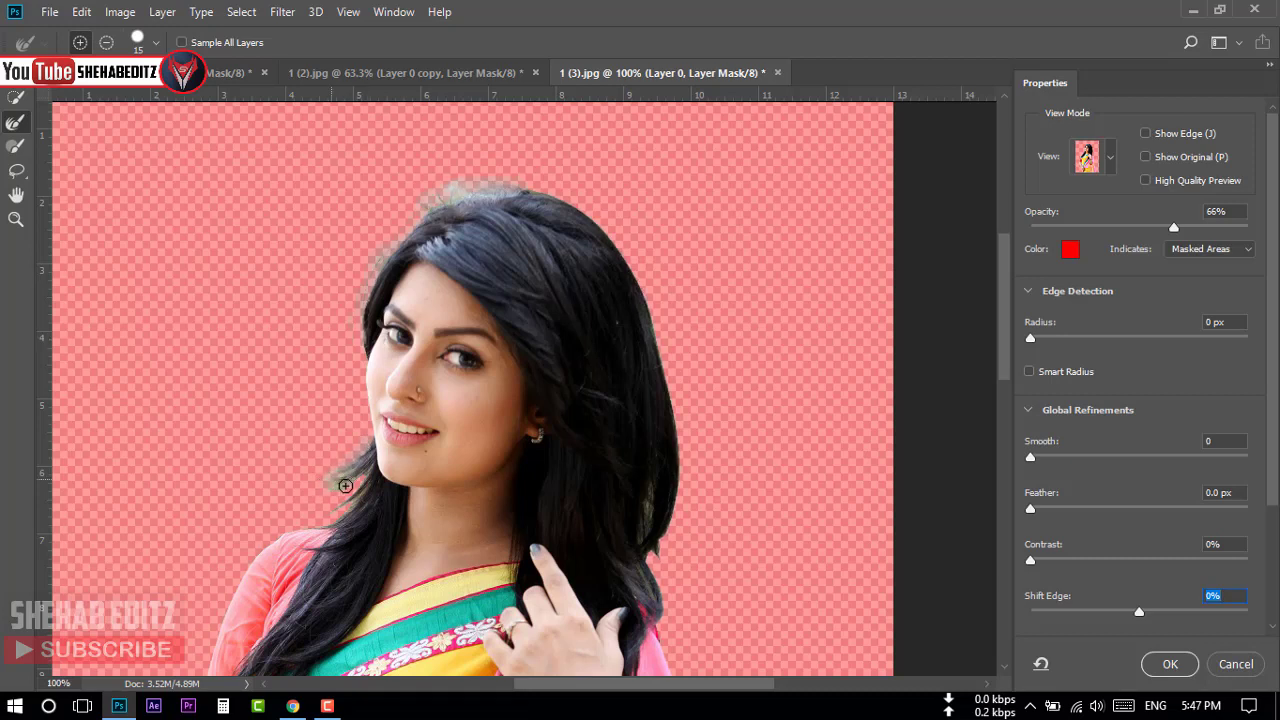
mouse_move(357, 477)
left_mouse_down()
mouse_move(314, 506)
mouse_move(355, 487)
left_mouse_up()
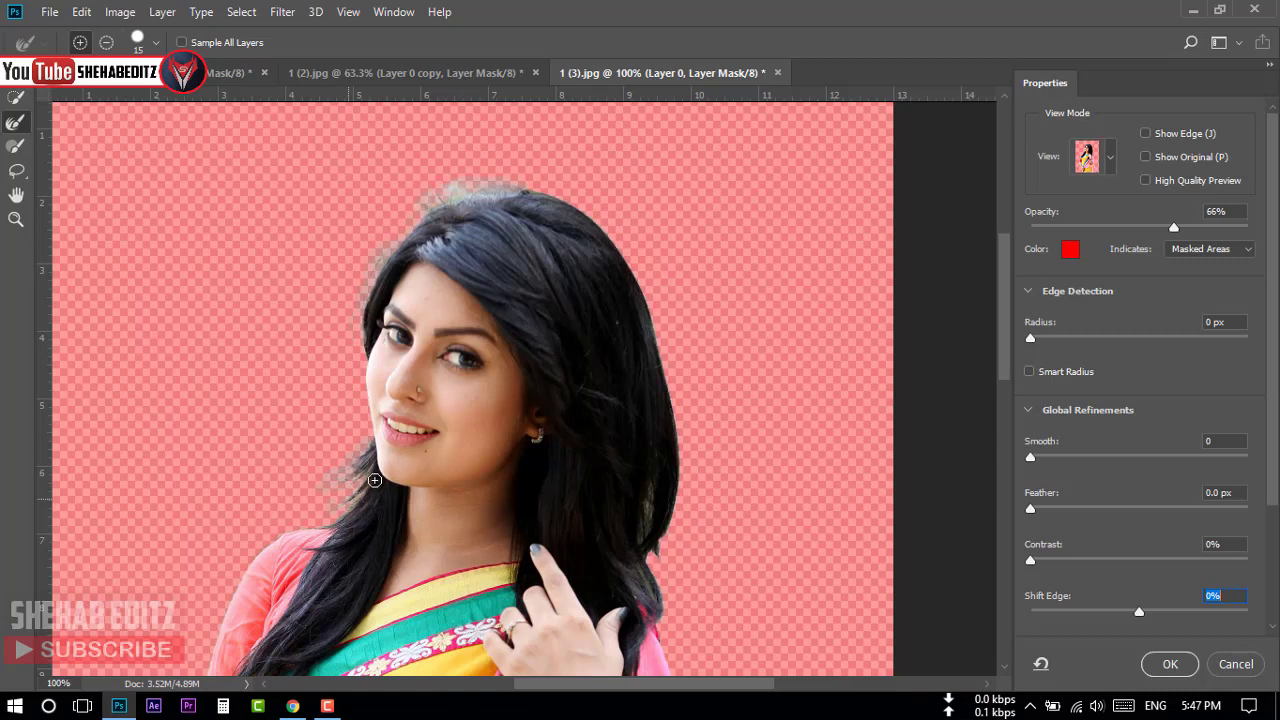
mouse_move(655, 485)
left_mouse_down()
mouse_move(650, 520)
mouse_move(682, 509)
mouse_move(651, 563)
mouse_move(629, 296)
left_mouse_up()
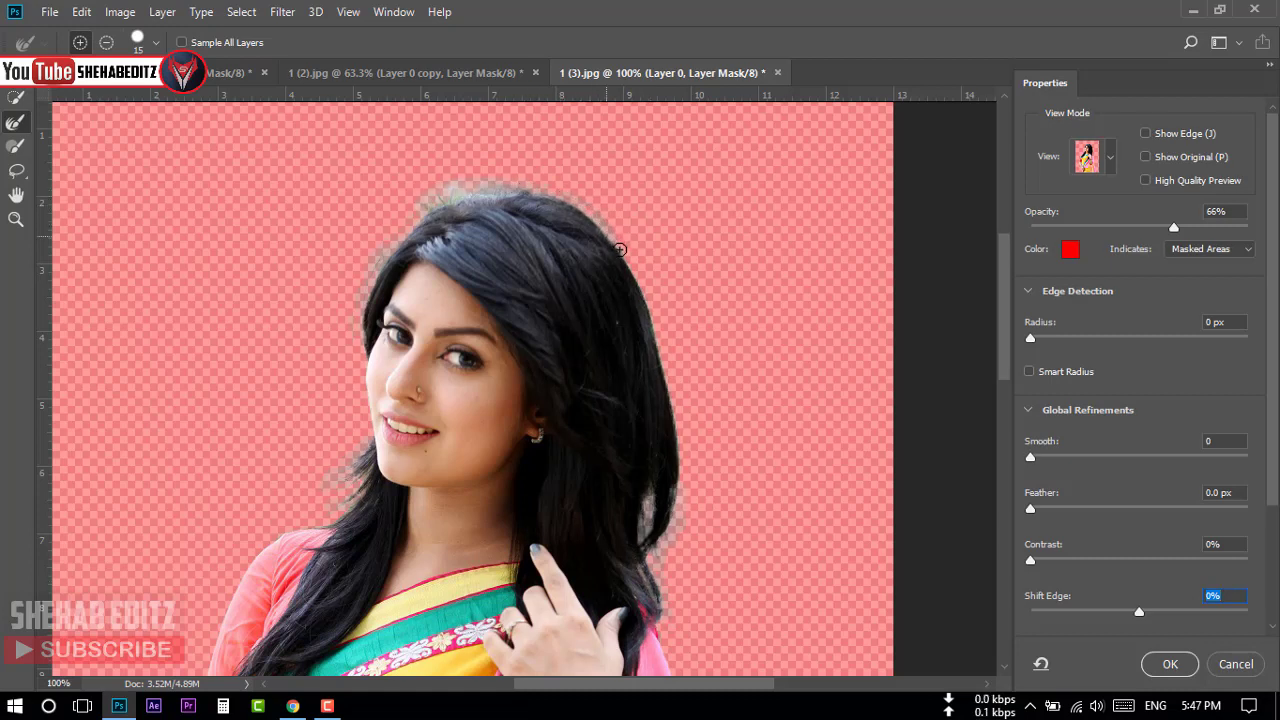
mouse_move(633, 264)
left_mouse_down()
mouse_move(700, 503)
mouse_move(700, 487)
left_mouse_up()
mouse_move(666, 617)
left_mouse_down()
mouse_move(631, 423)
mouse_move(643, 414)
mouse_move(630, 400)
mouse_move(655, 449)
left_mouse_up()
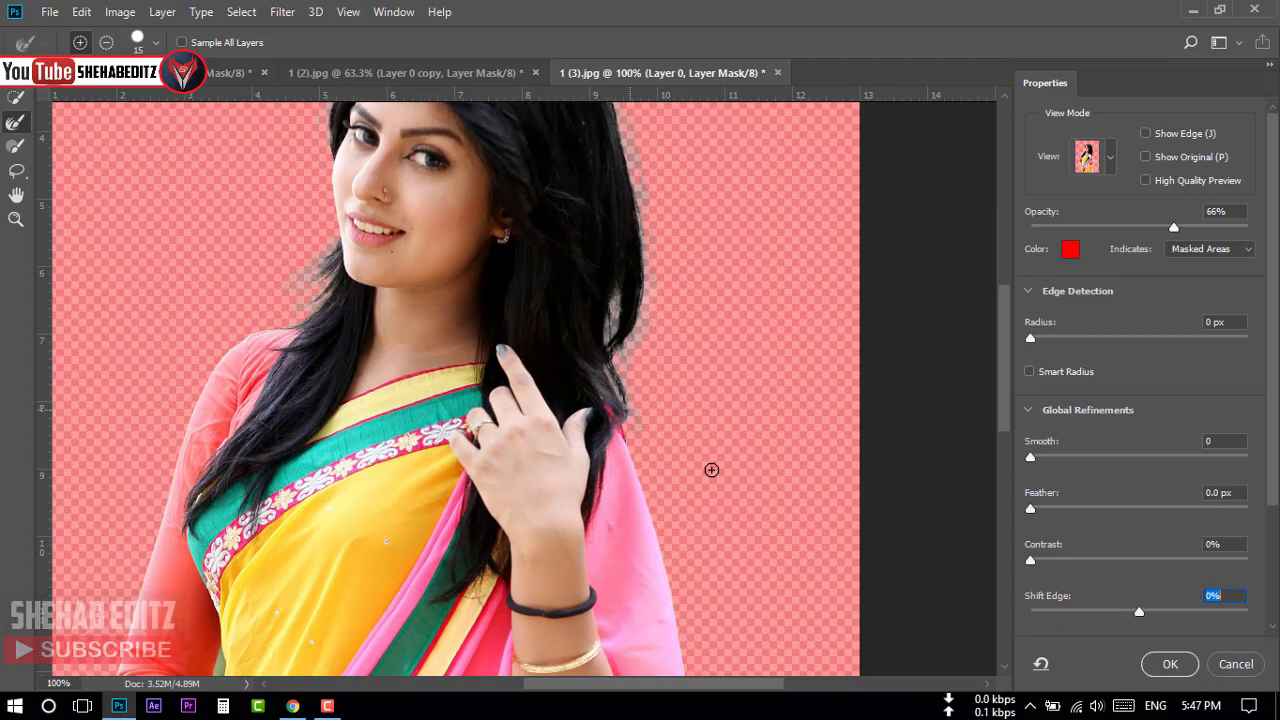
left_click_drag(600, 594, 597, 386)
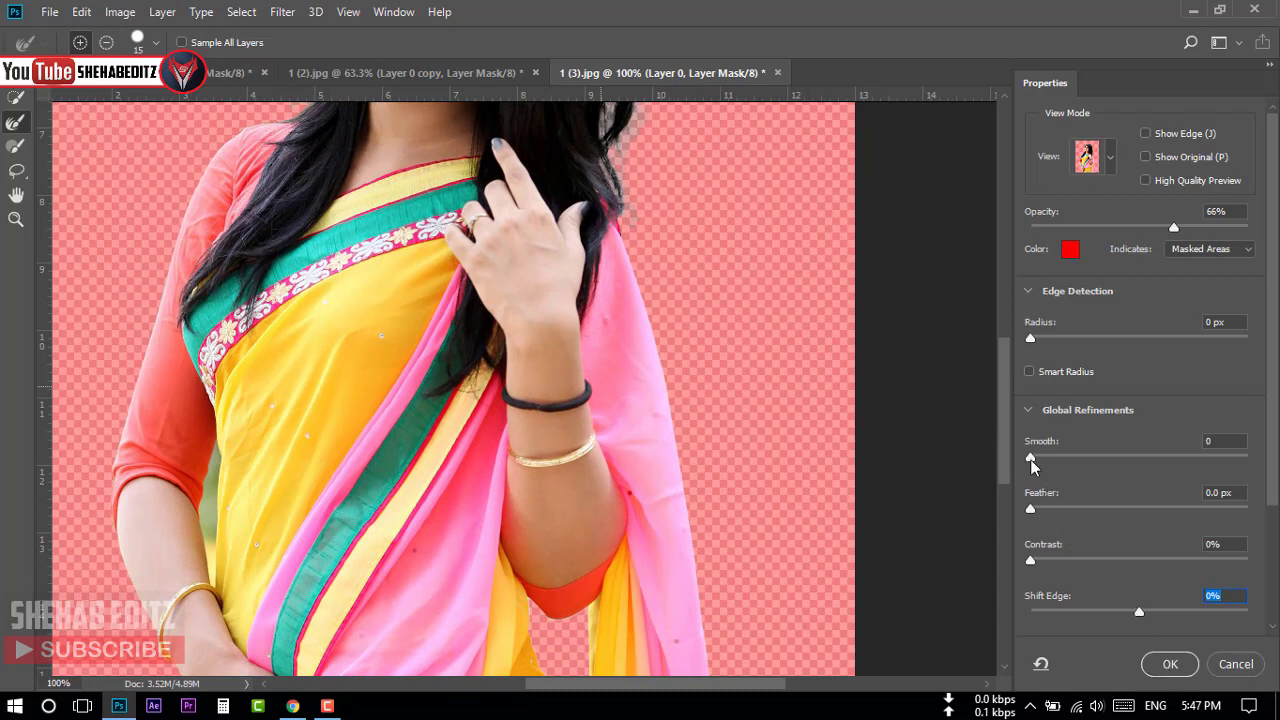
left_click_drag(1032, 456, 1038, 462)
Apply the refined mask and zoom in on the green gap beside the arm
left_click(1169, 662)
scroll(640, 480, "up", 2)
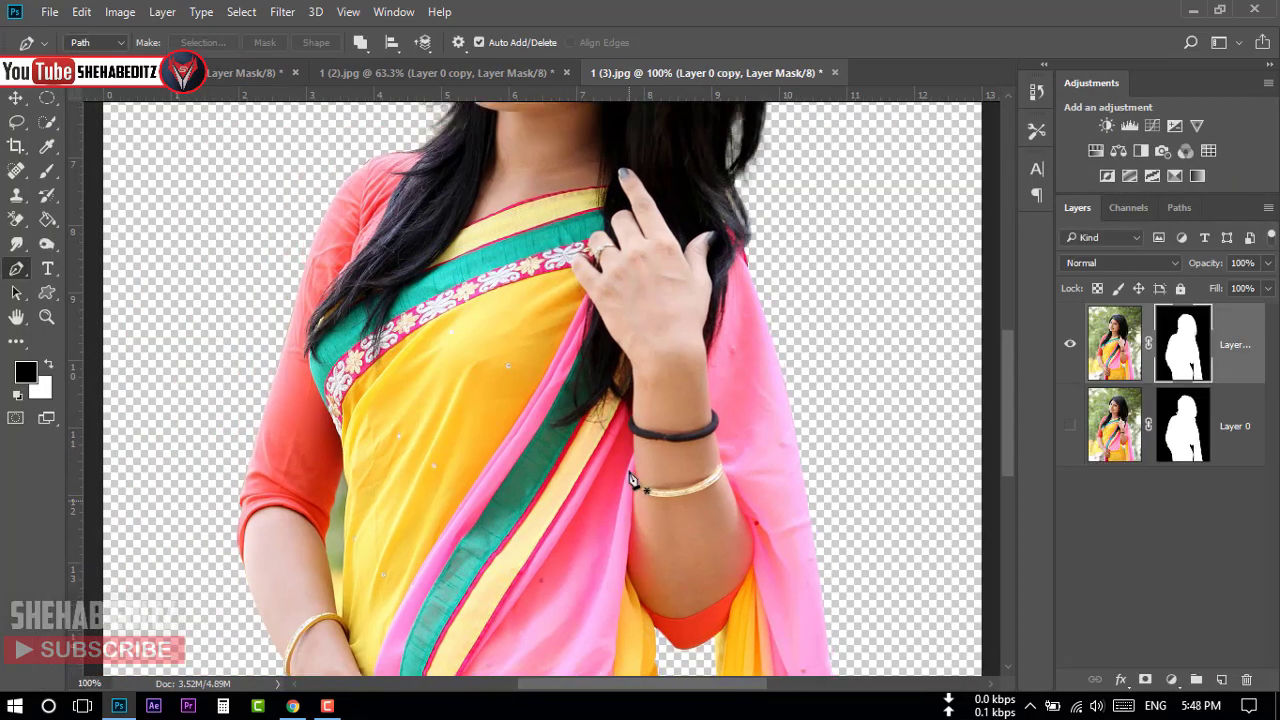
scroll(655, 472, "up", 3)
scroll(655, 472, "up", 3)
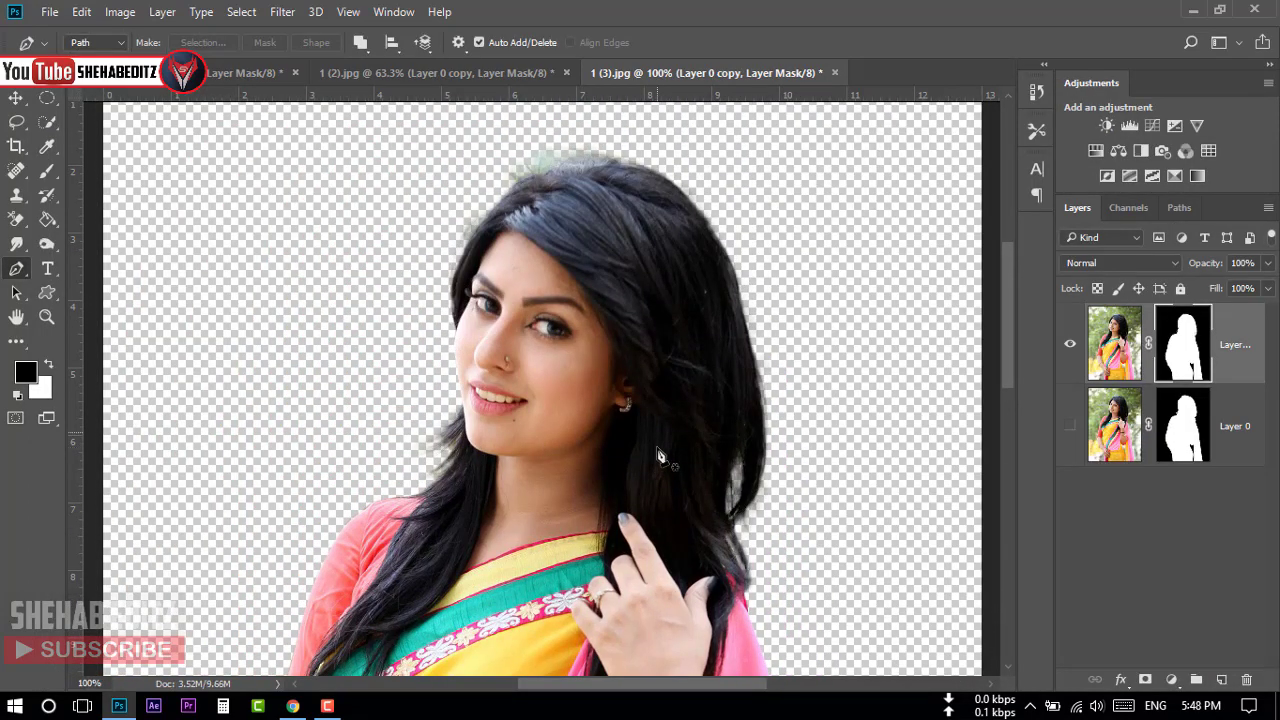
scroll(657, 455, "down", 4)
scroll(543, 600, "down", 1)
scroll(480, 430, "down", 2)
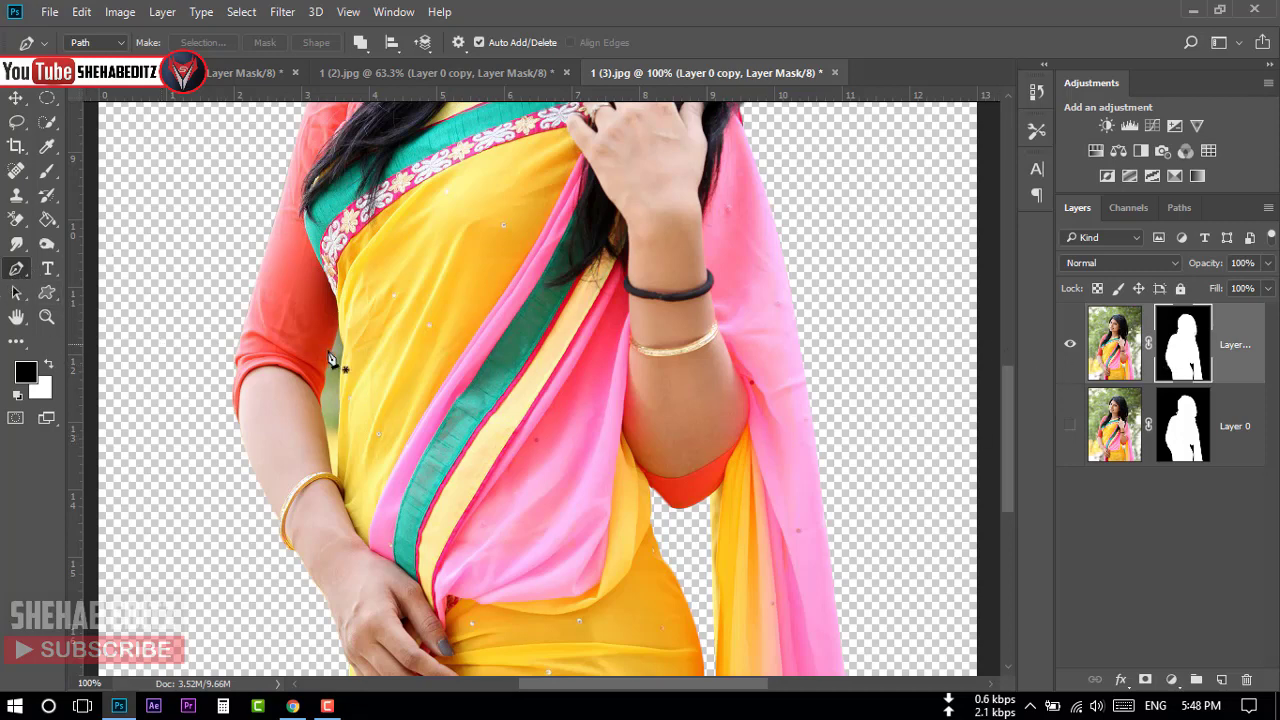
scroll(385, 393, "up", 1)
scroll(385, 393, "up", 2)
scroll(337, 423, "up", 1)
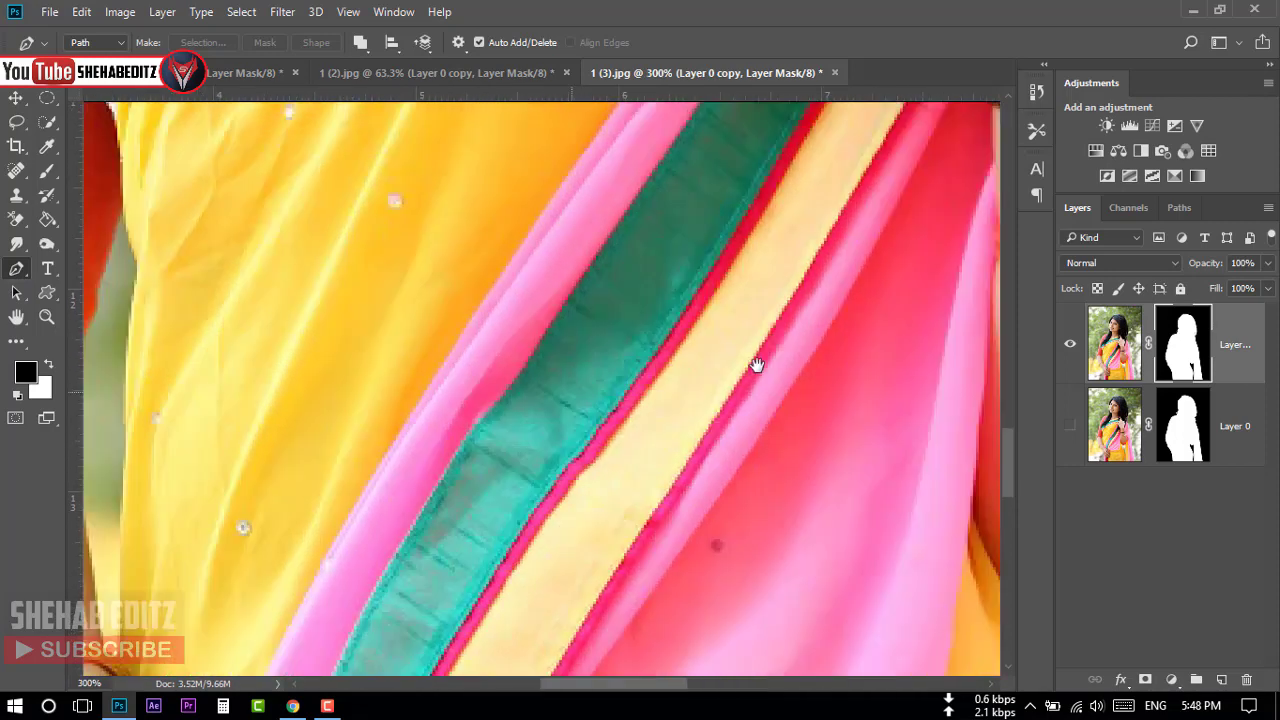
scroll(554, 337, "up", 1)
scroll(530, 220, "up", 1)
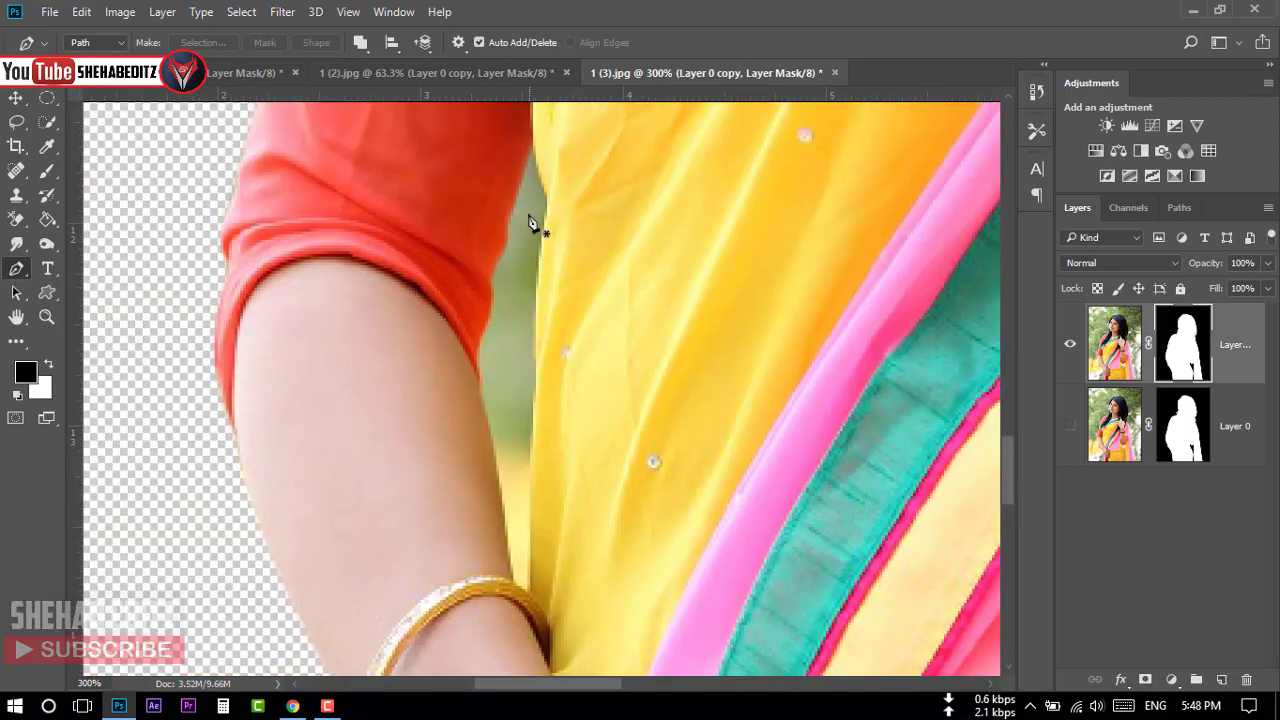
Start a new Pen path tracing down the sleeve edge beside the gap
left_click(530, 153)
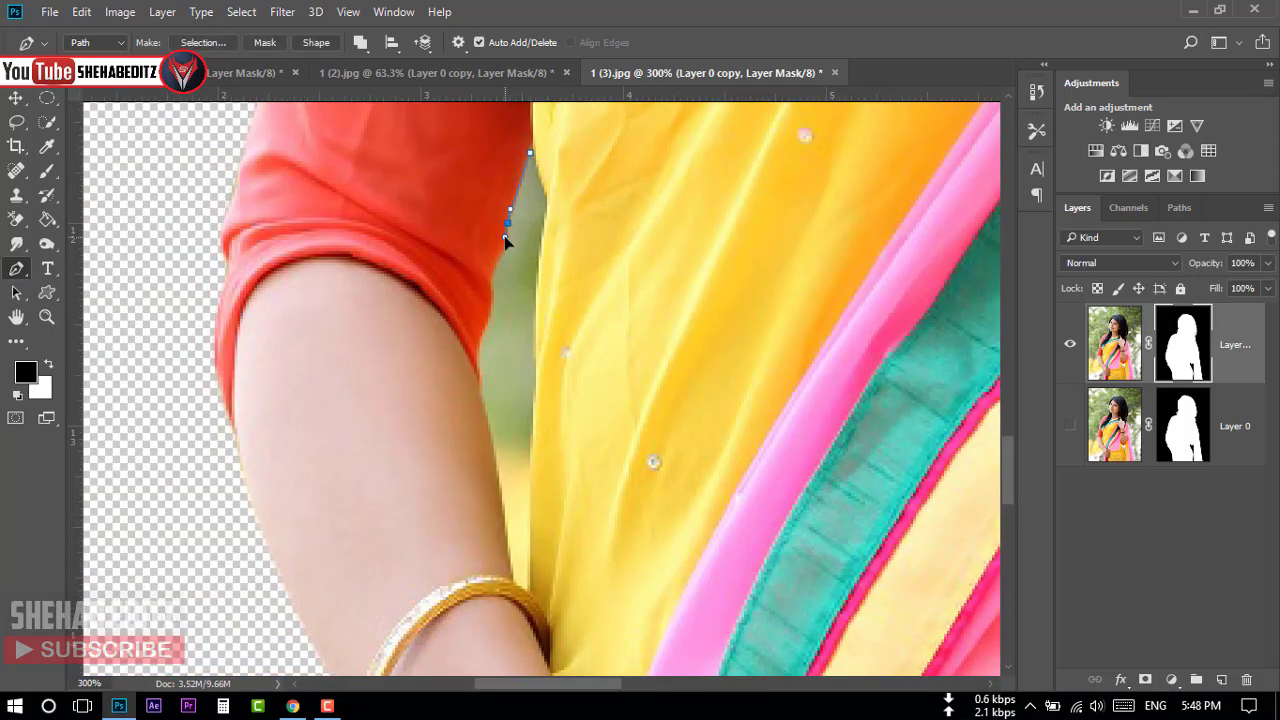
left_click(502, 250)
left_click(493, 265)
left_click(490, 288)
left_click(487, 317)
left_click(483, 331)
left_click(477, 345)
left_click_drag(479, 381, 488, 388)
Close the path along the arm and yellow cloth edge, then load it as a selection
scroll(490, 445, "down", 2)
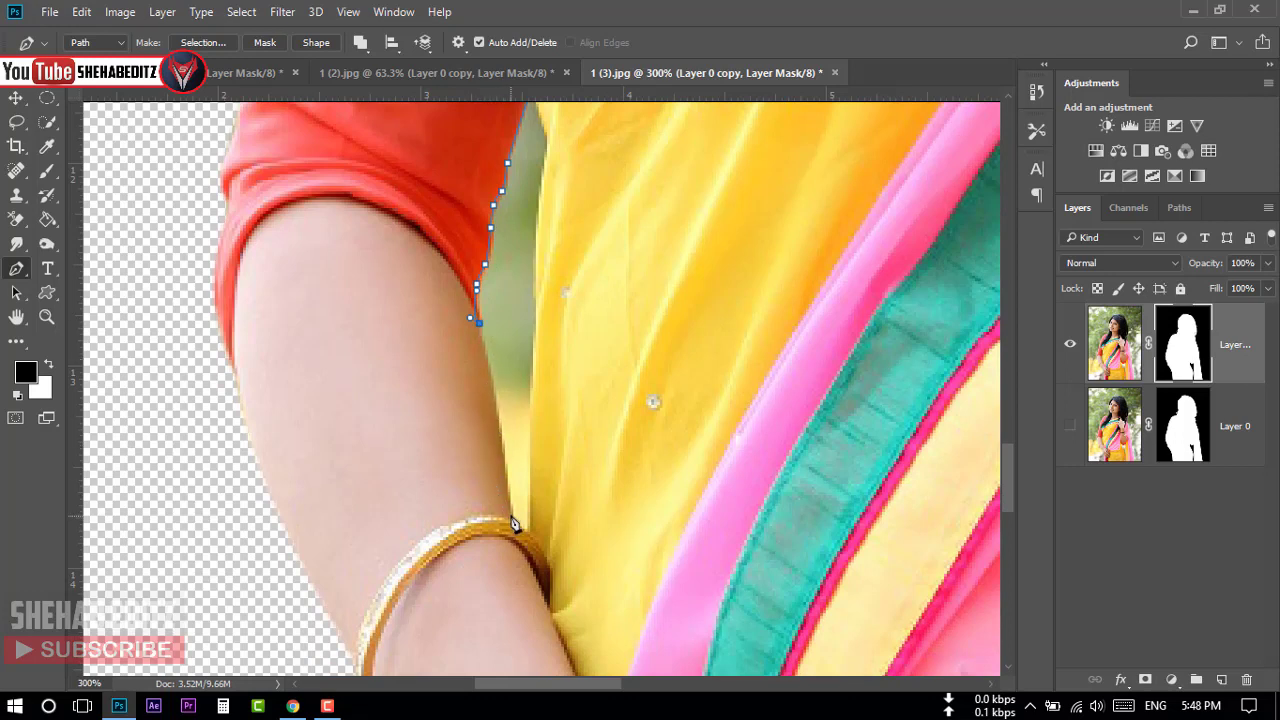
mouse_move(510, 512)
left_mouse_down()
mouse_move(511, 546)
mouse_move(531, 540)
left_mouse_up()
left_click_drag(536, 289, 536, 272)
mouse_move(544, 155)
left_mouse_down()
mouse_move(557, 140)
mouse_move(572, 330)
left_mouse_up()
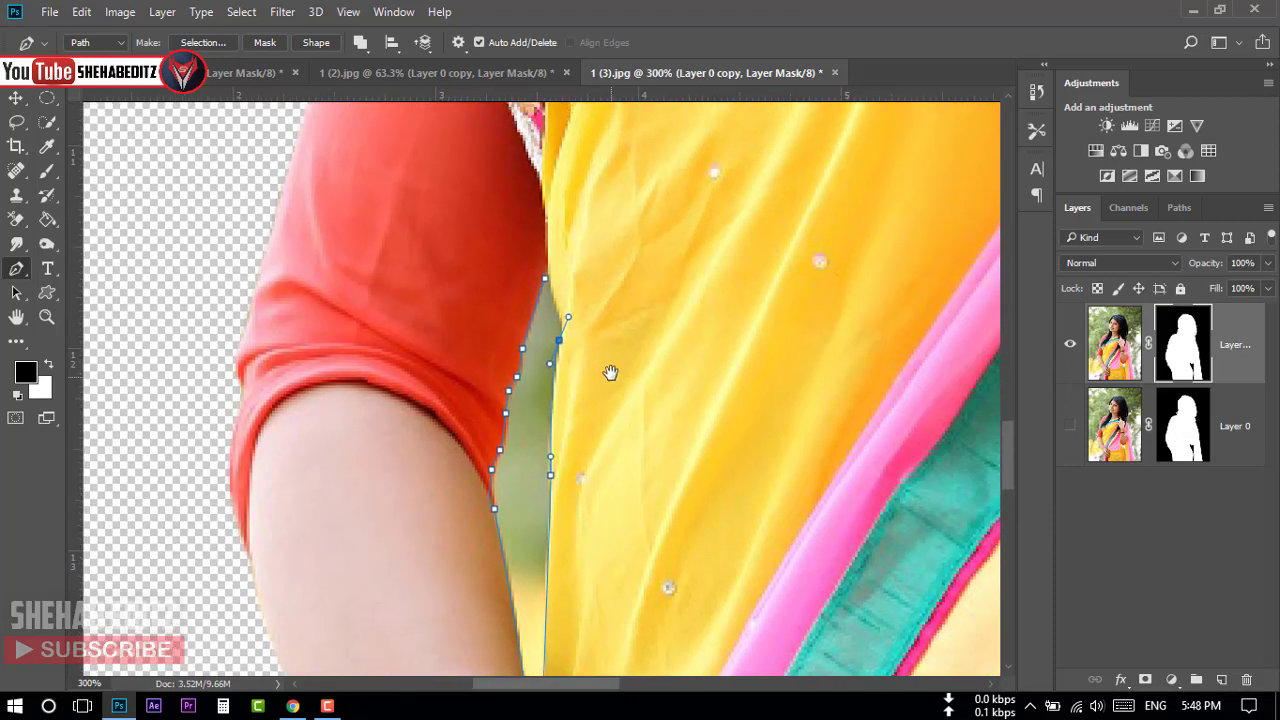
left_click(545, 279)
scroll(521, 338, "up", 1)
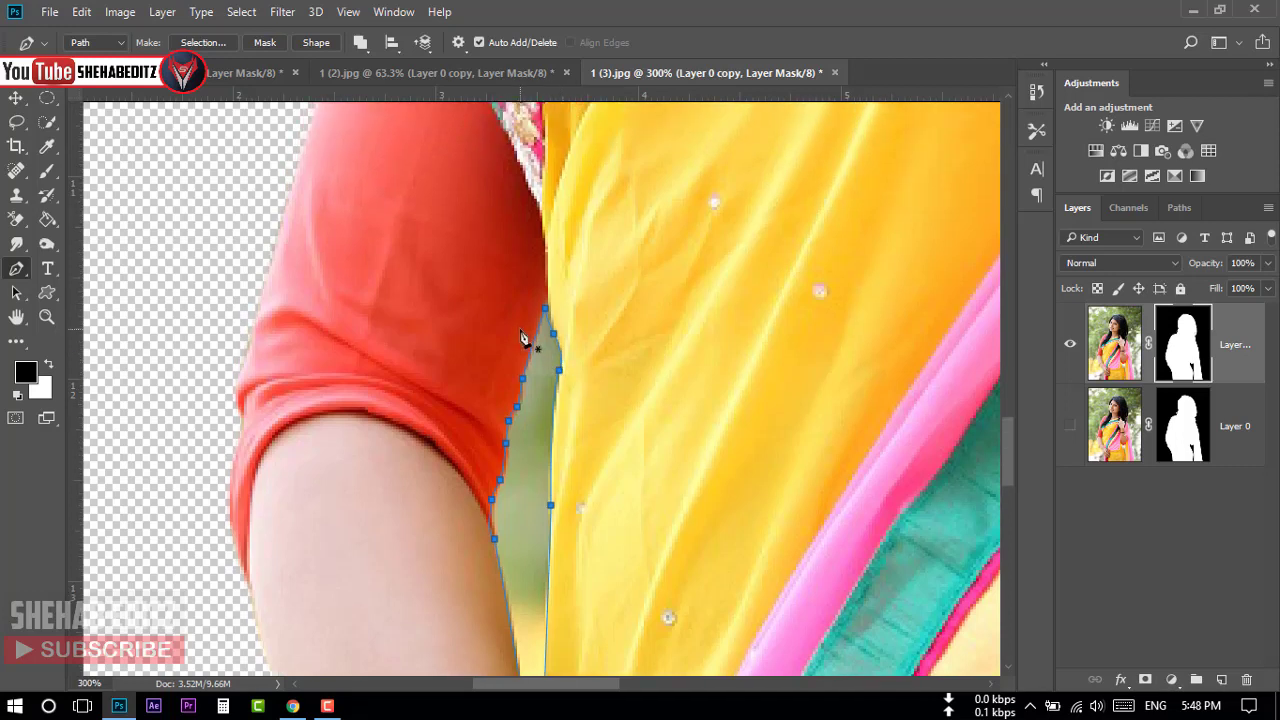
scroll(521, 338, "down", 3)
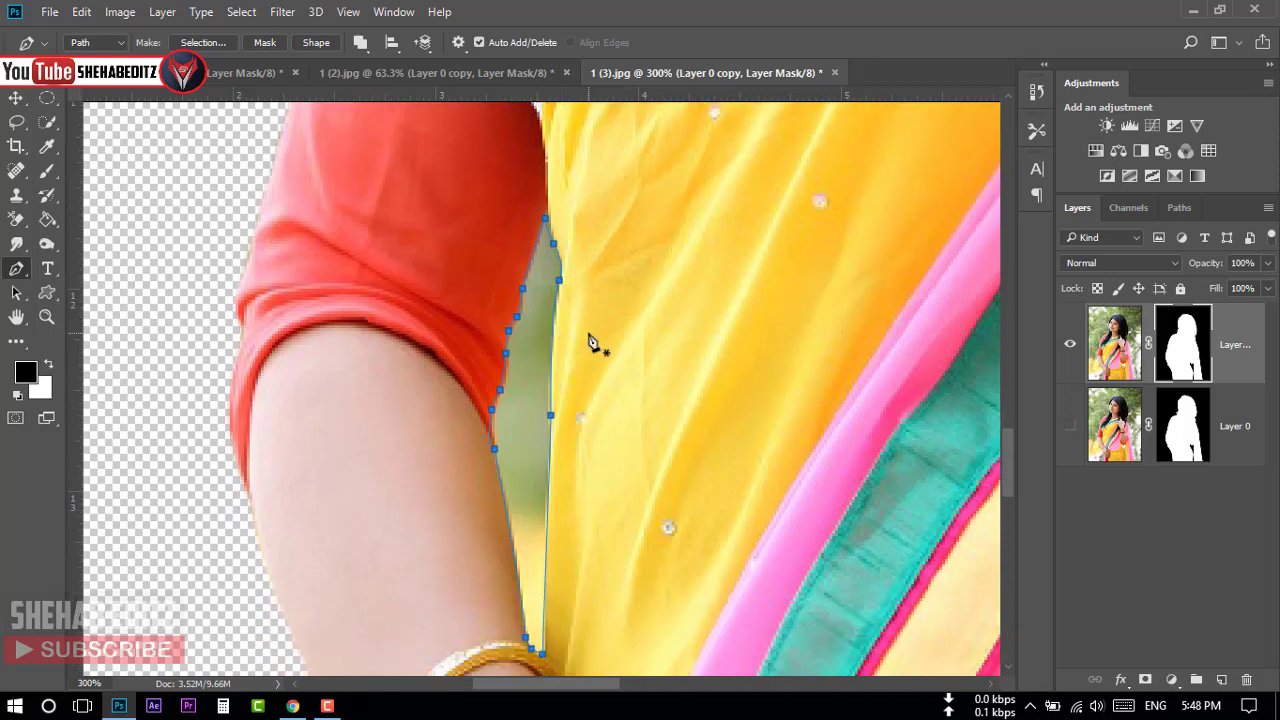
key("F10")
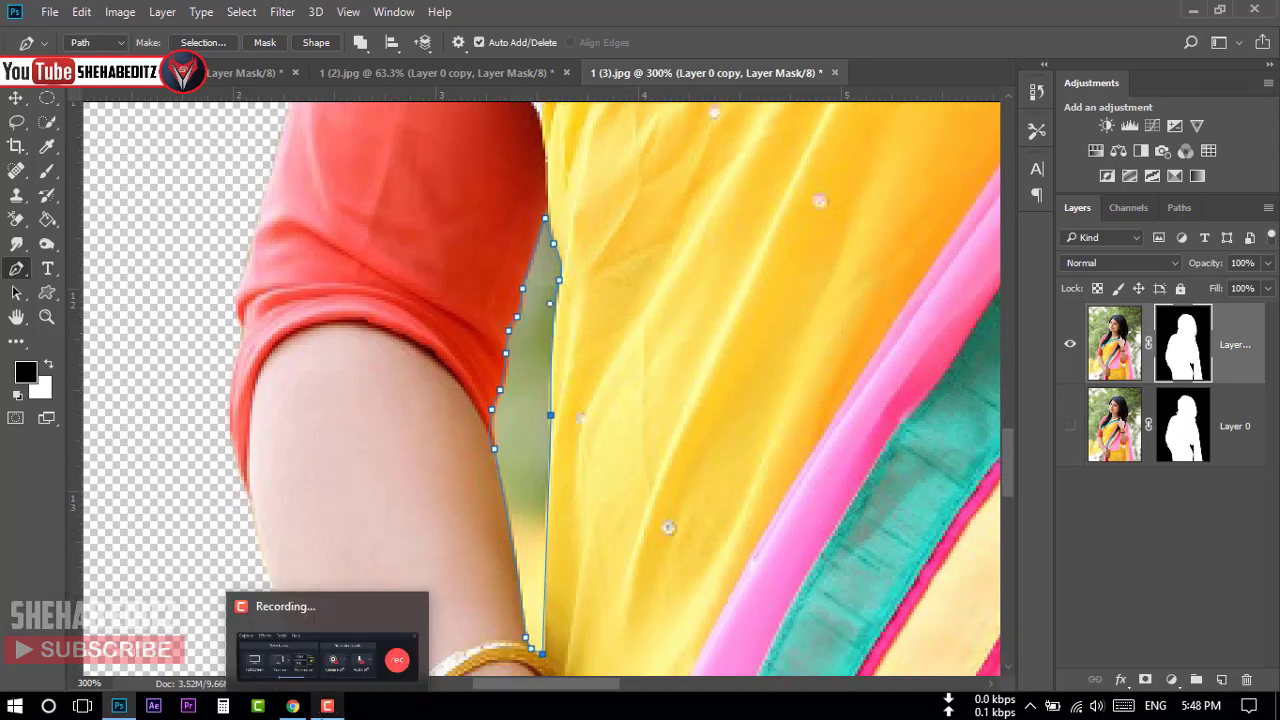
key("ctrl+Return")
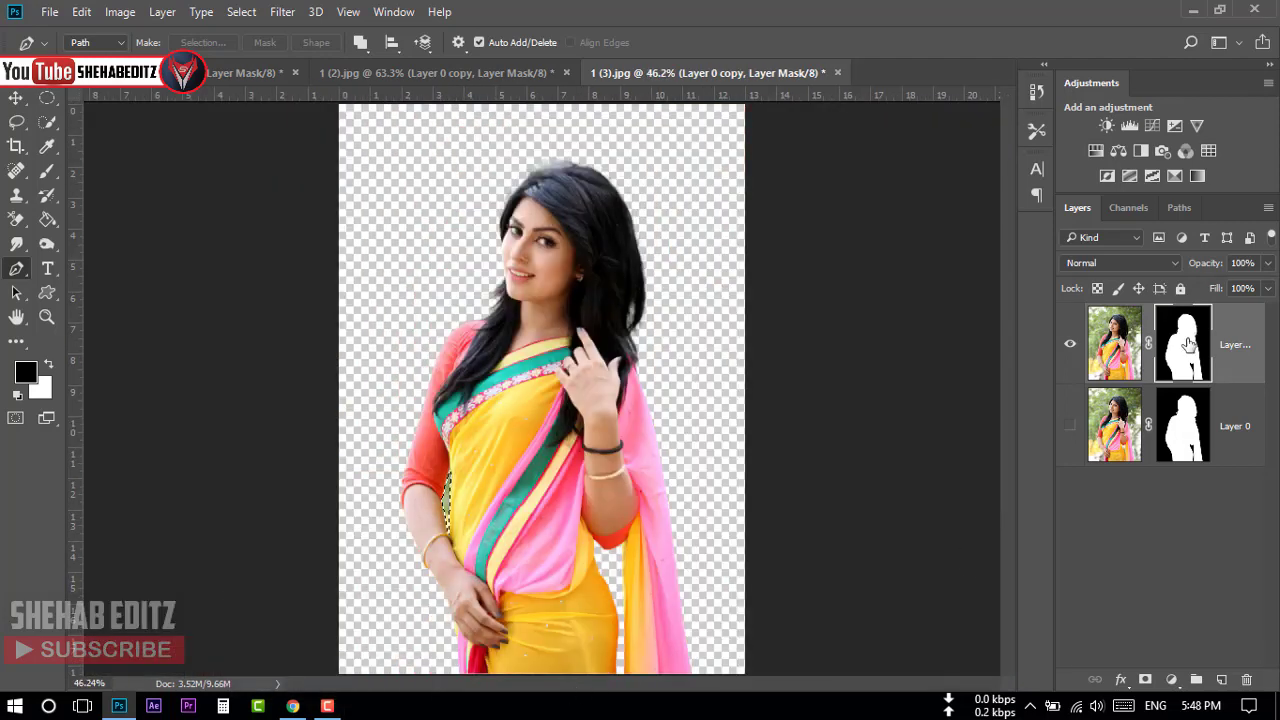
Set up a soft round brush at 100% opacity, enlarged to 50 px
left_click(49, 363)
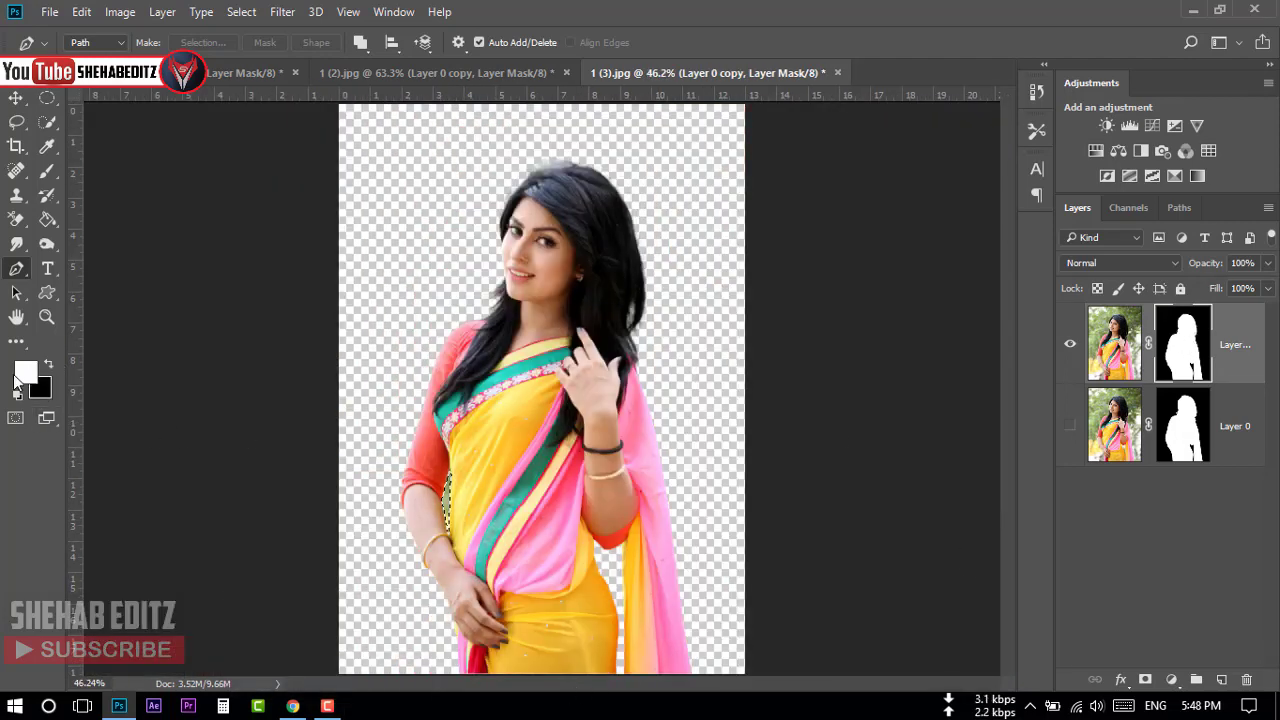
left_click(47, 171)
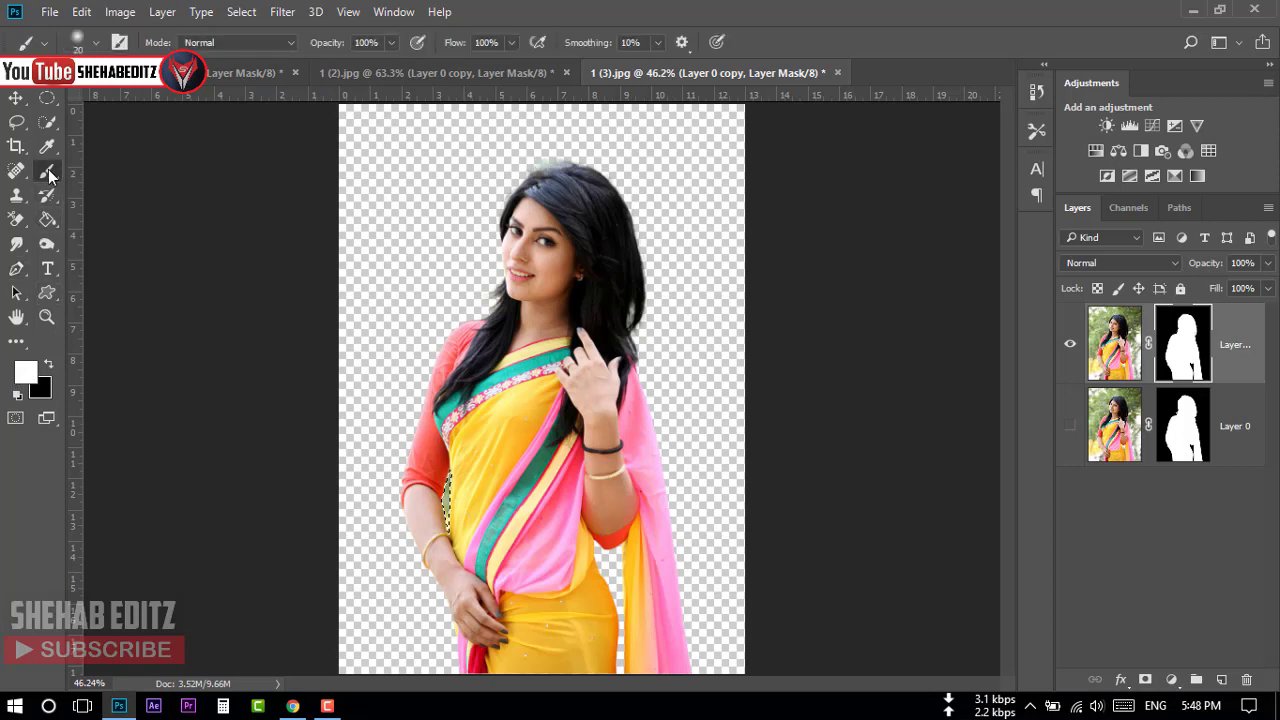
right_click(49, 175)
left_click(112, 175)
left_click(391, 42)
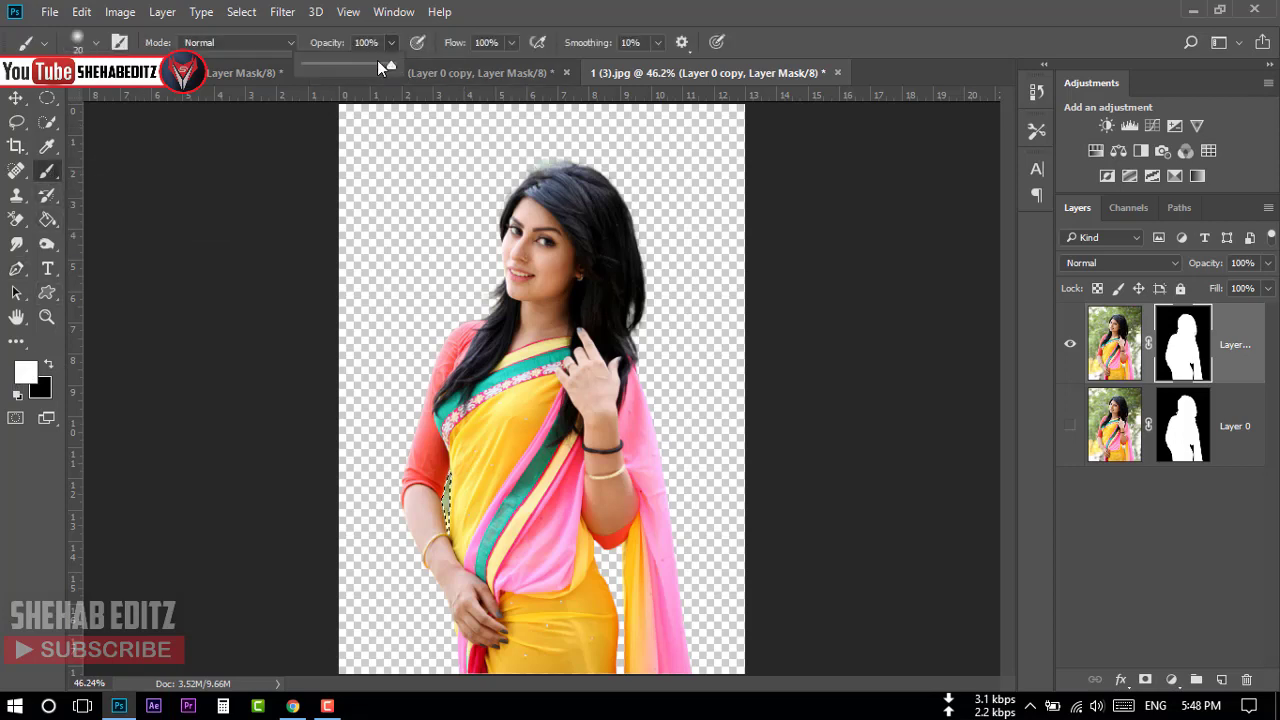
left_click(589, 365)
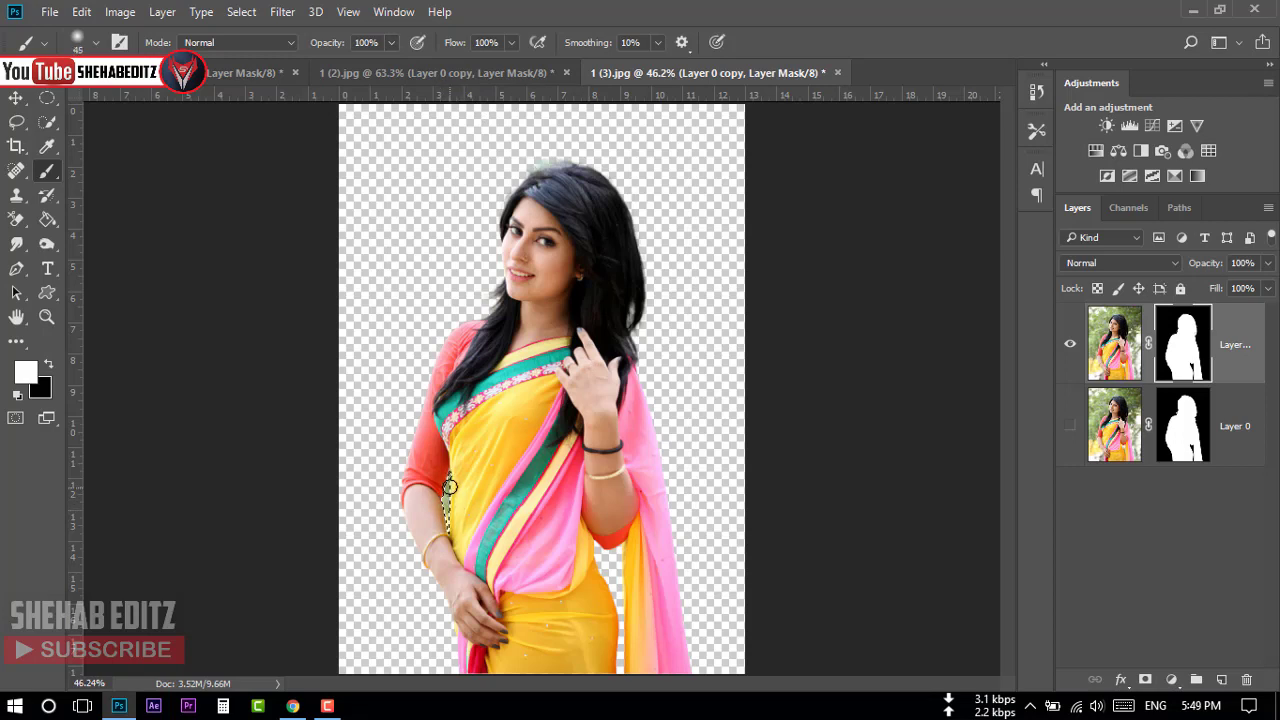
key("bracketright")
Paint black on the layer mask along the arm edge to hide the background strip
left_click(47, 366)
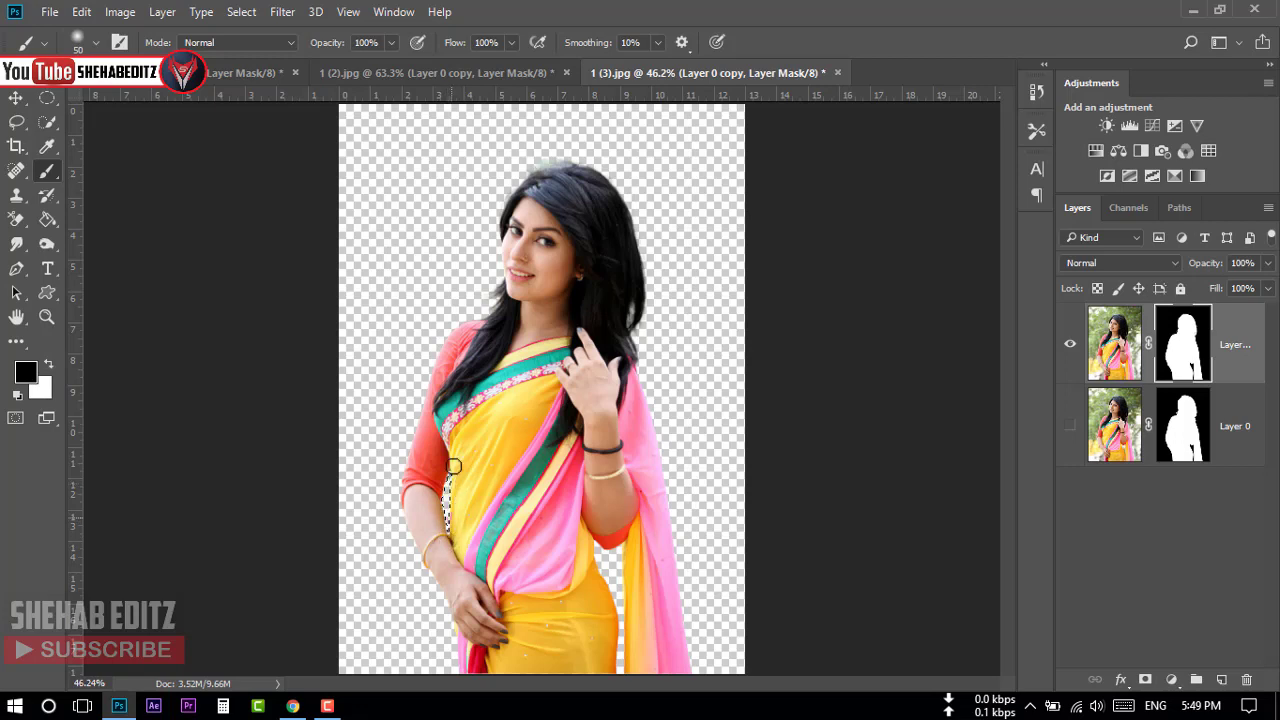
left_click_drag(443, 497, 447, 535)
right_click(754, 334)
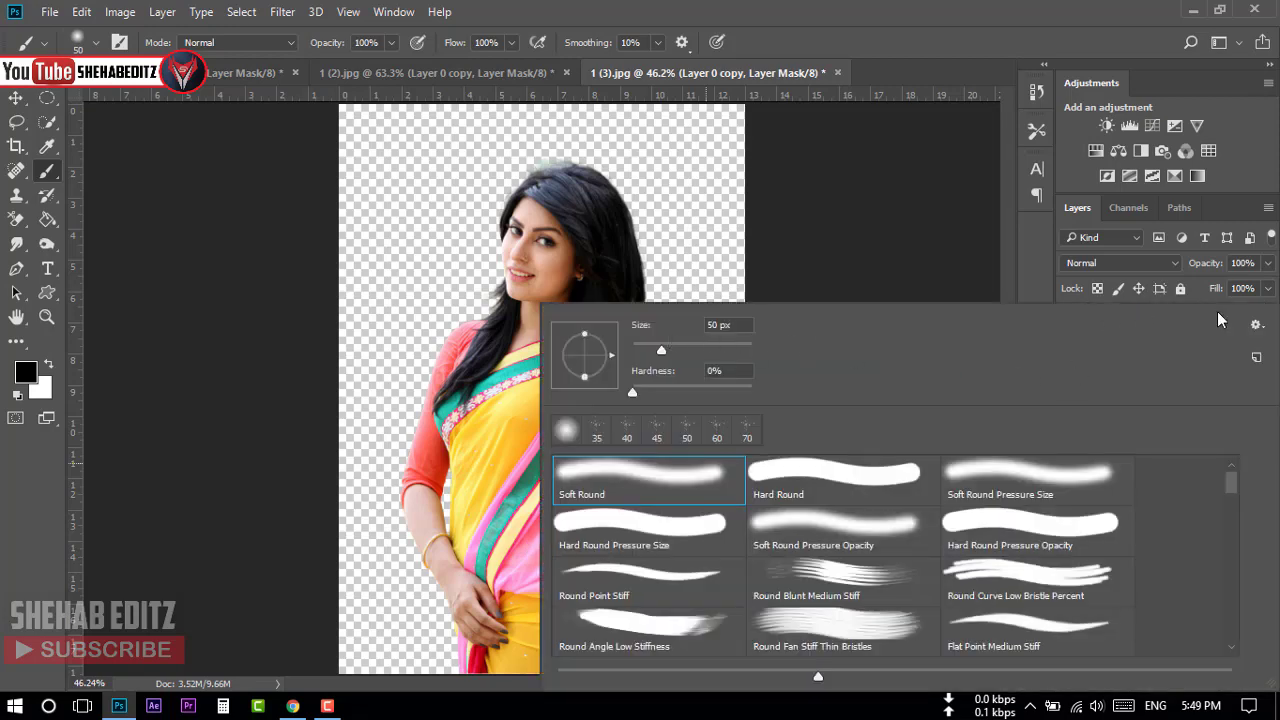
left_click(834, 212)
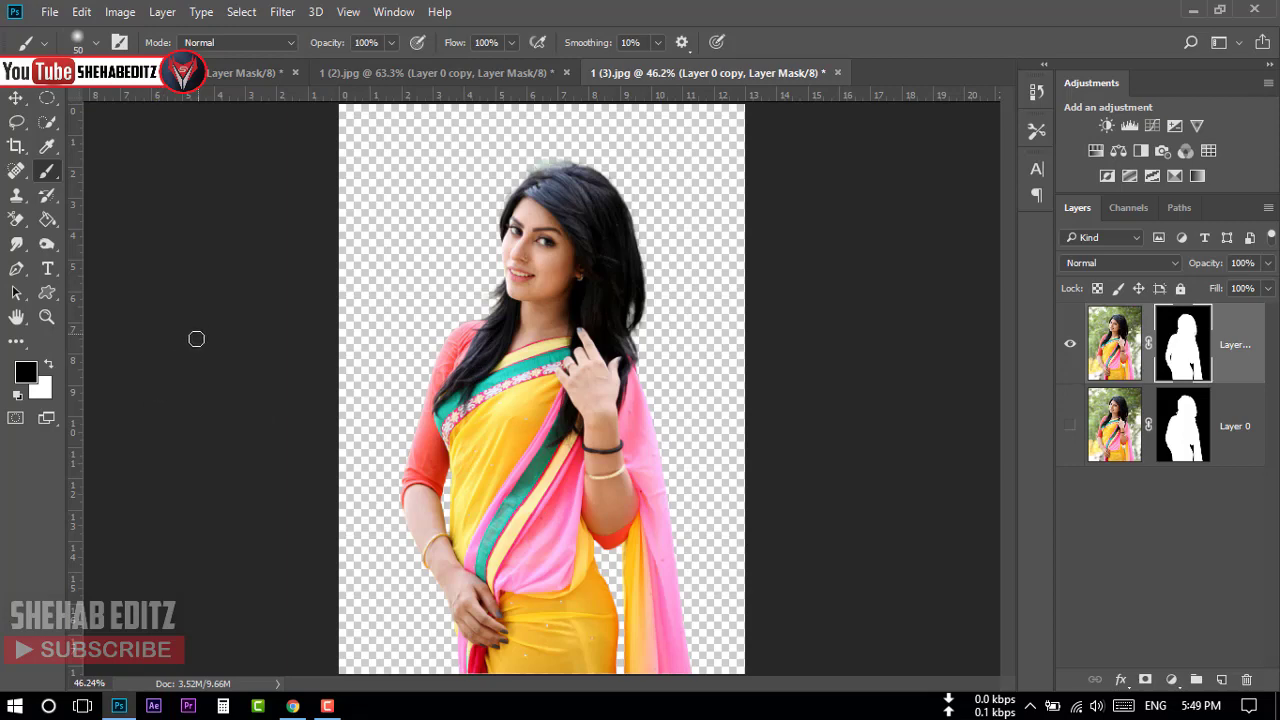
left_click(56, 14)
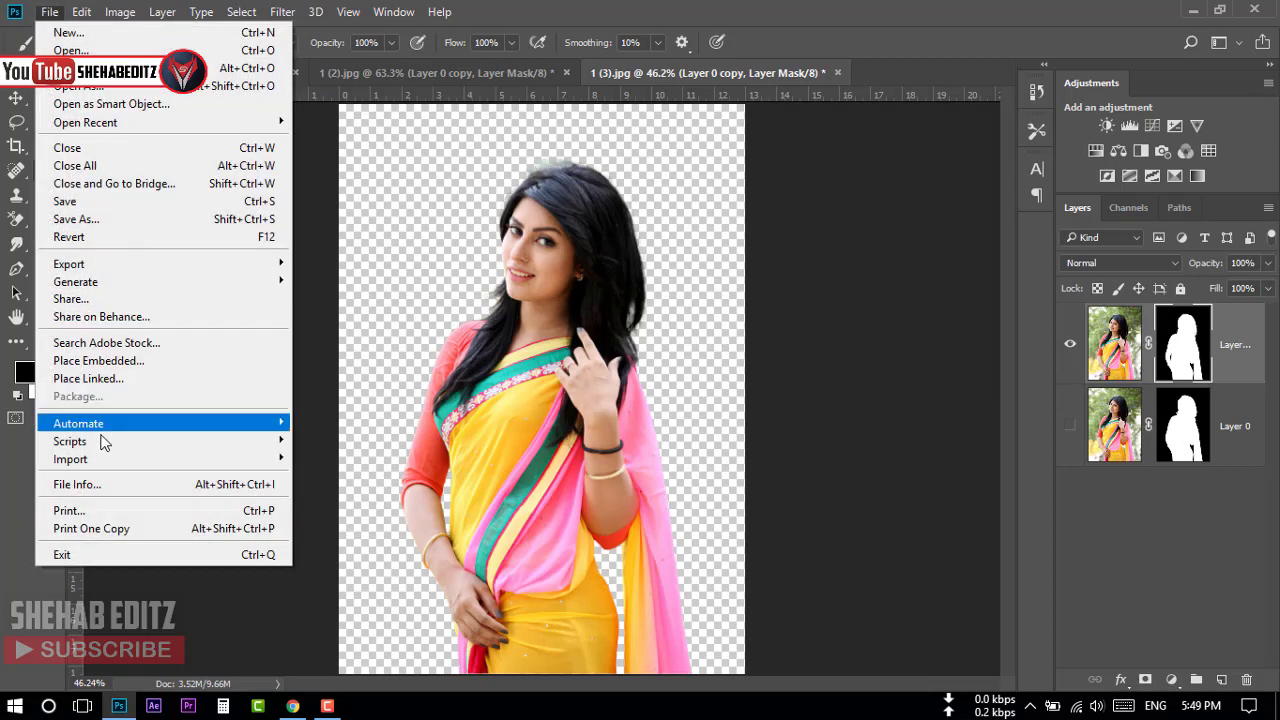
Start Place Embedded and browse to the STOCK FILES (F:) drive
left_click(110, 362)
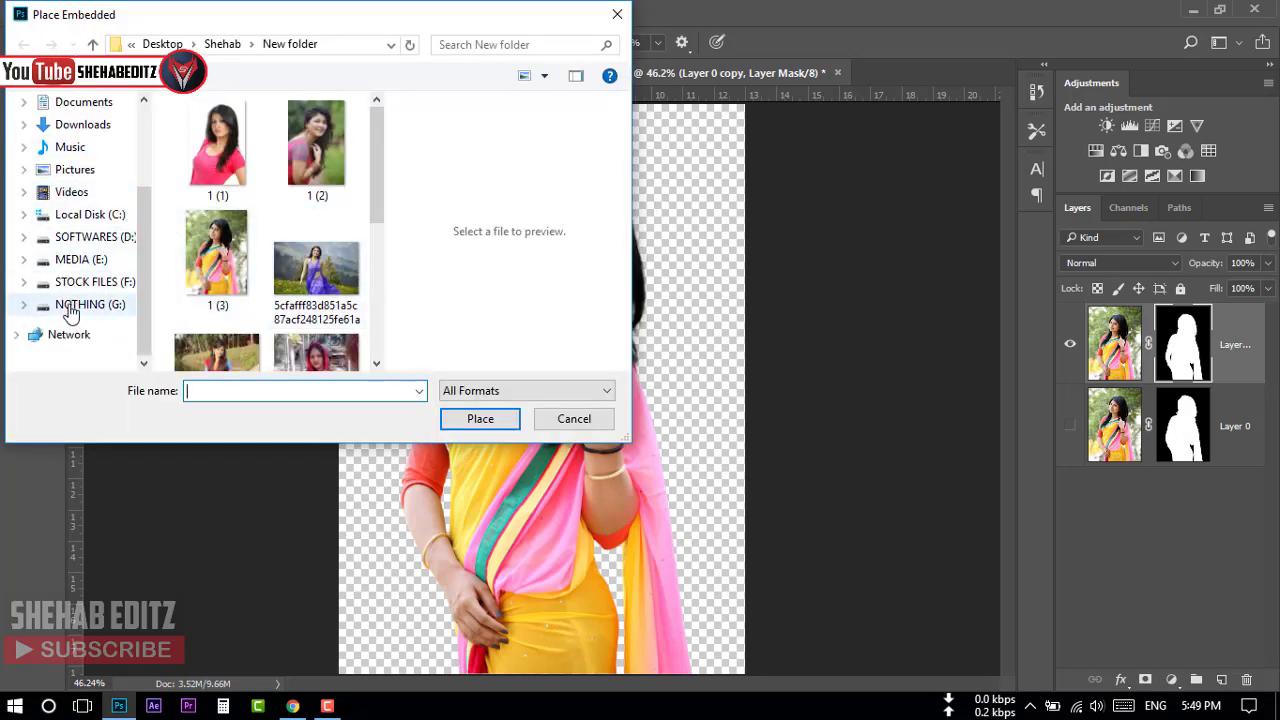
left_click(66, 282)
scroll(245, 305, "down", 3)
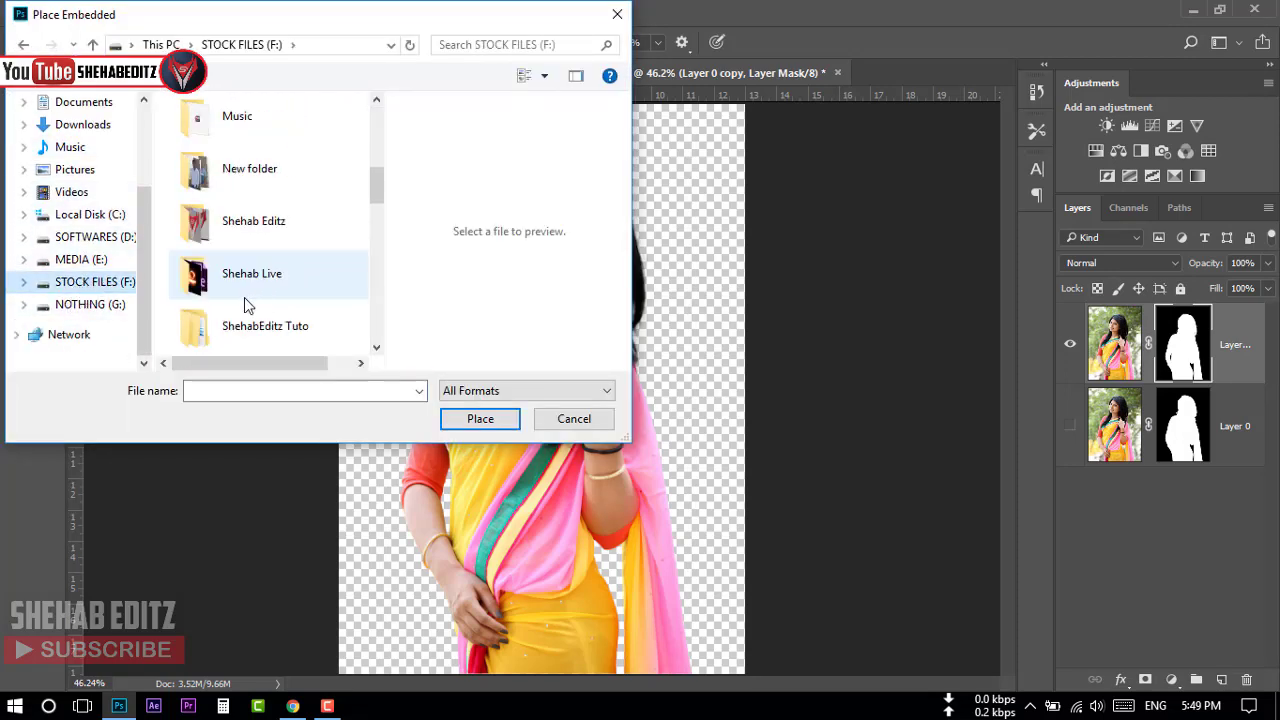
left_click(95, 304)
left_click(105, 282)
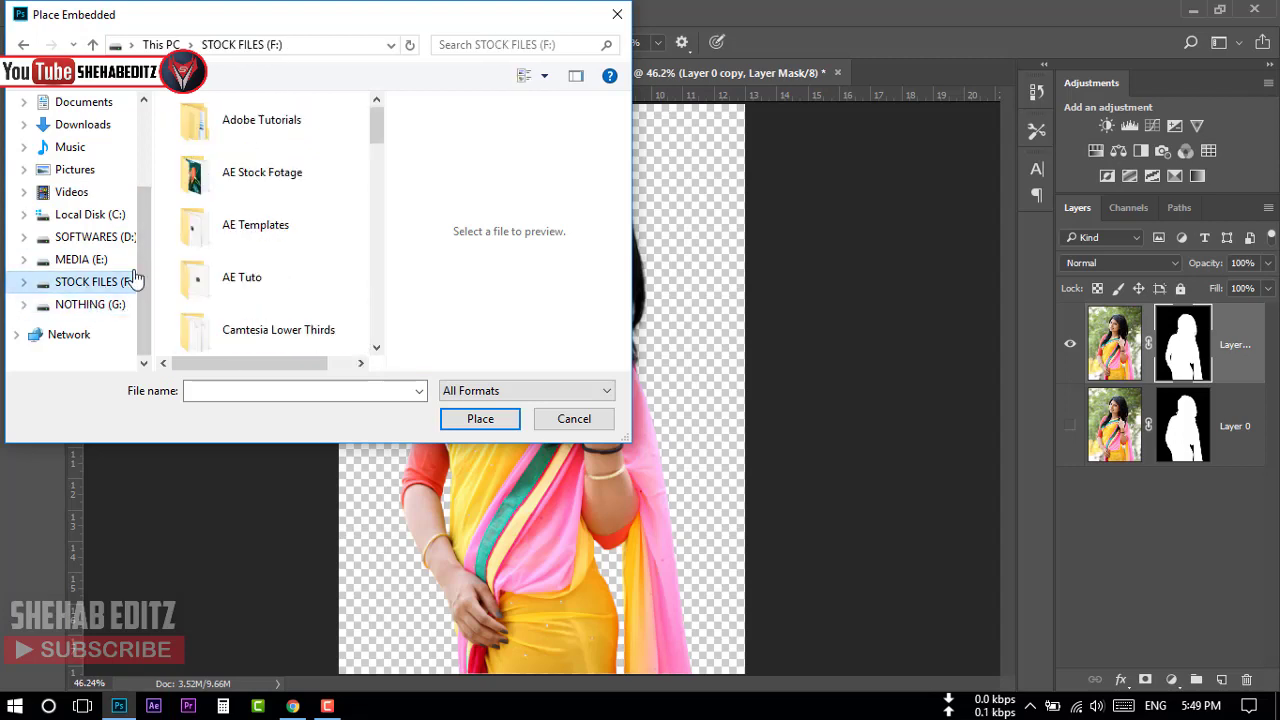
scroll(287, 243, "down", 3)
scroll(271, 277, "down", 3)
scroll(271, 277, "down", 3)
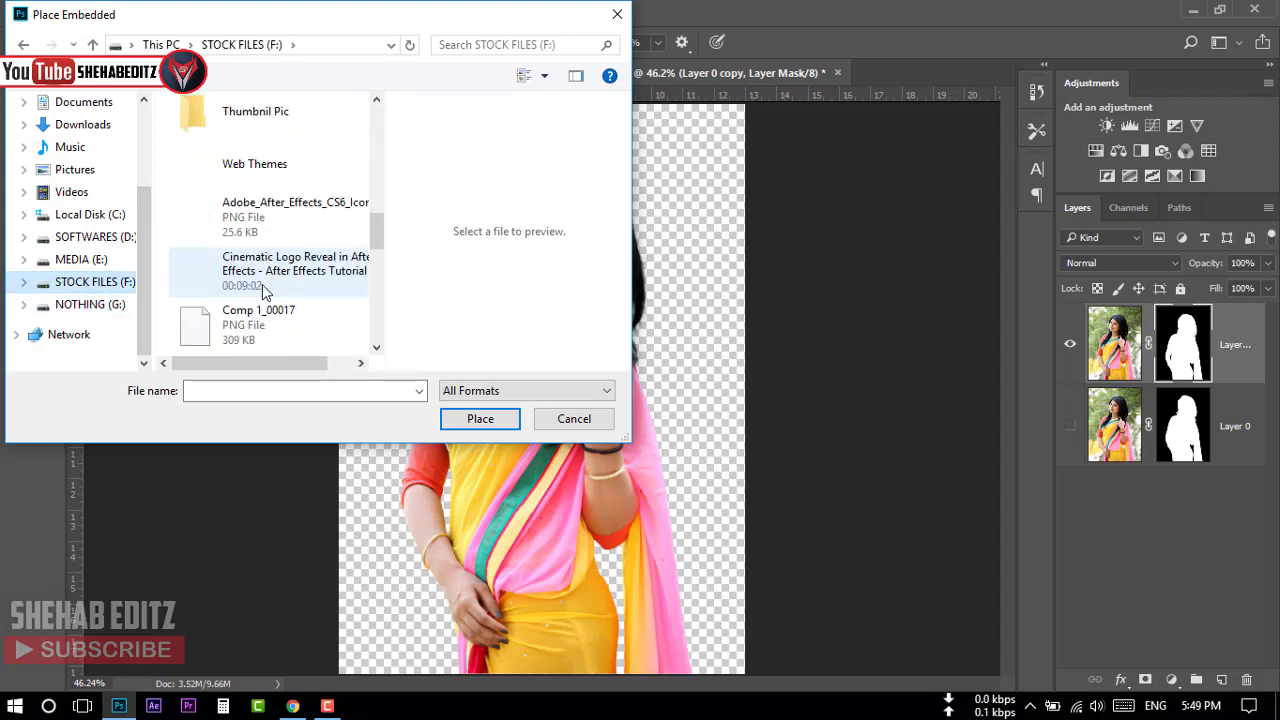
scroll(265, 288, "up", 2)
Place Website-Blurry-Trees-small from Stock Images > Blur BG into the document
double_click(254, 167)
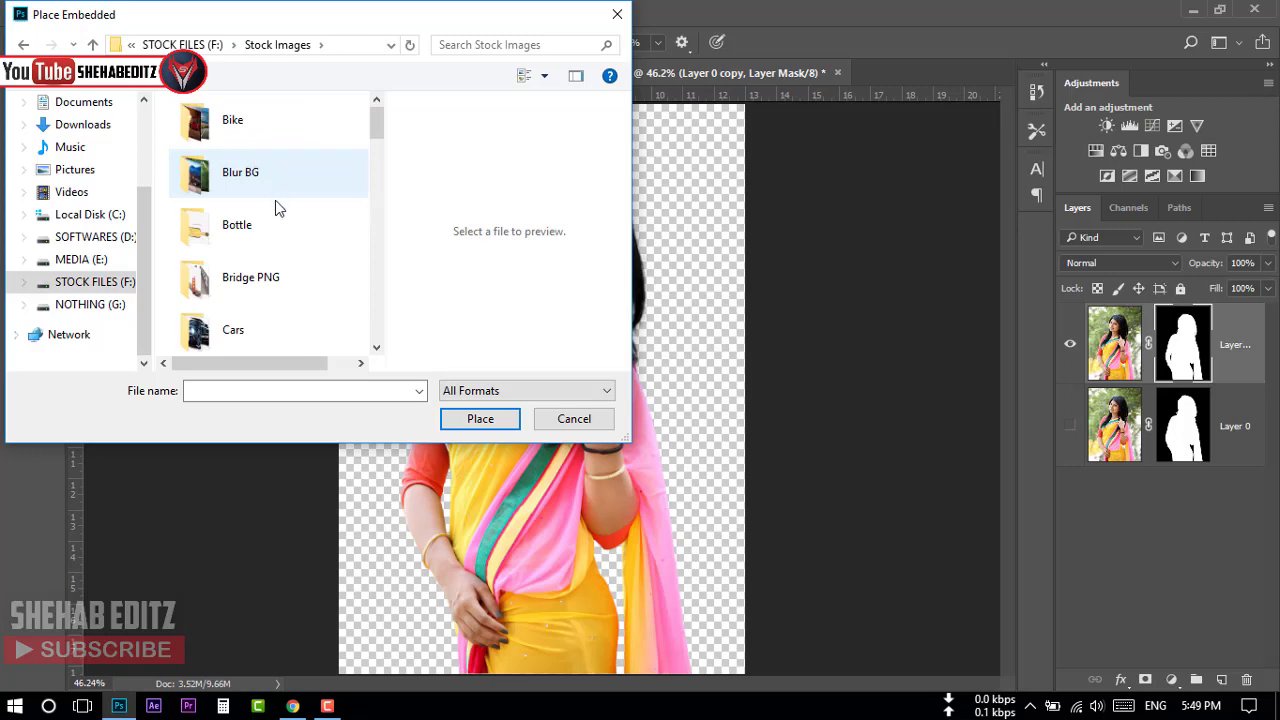
double_click(238, 190)
scroll(233, 300, "down", 3)
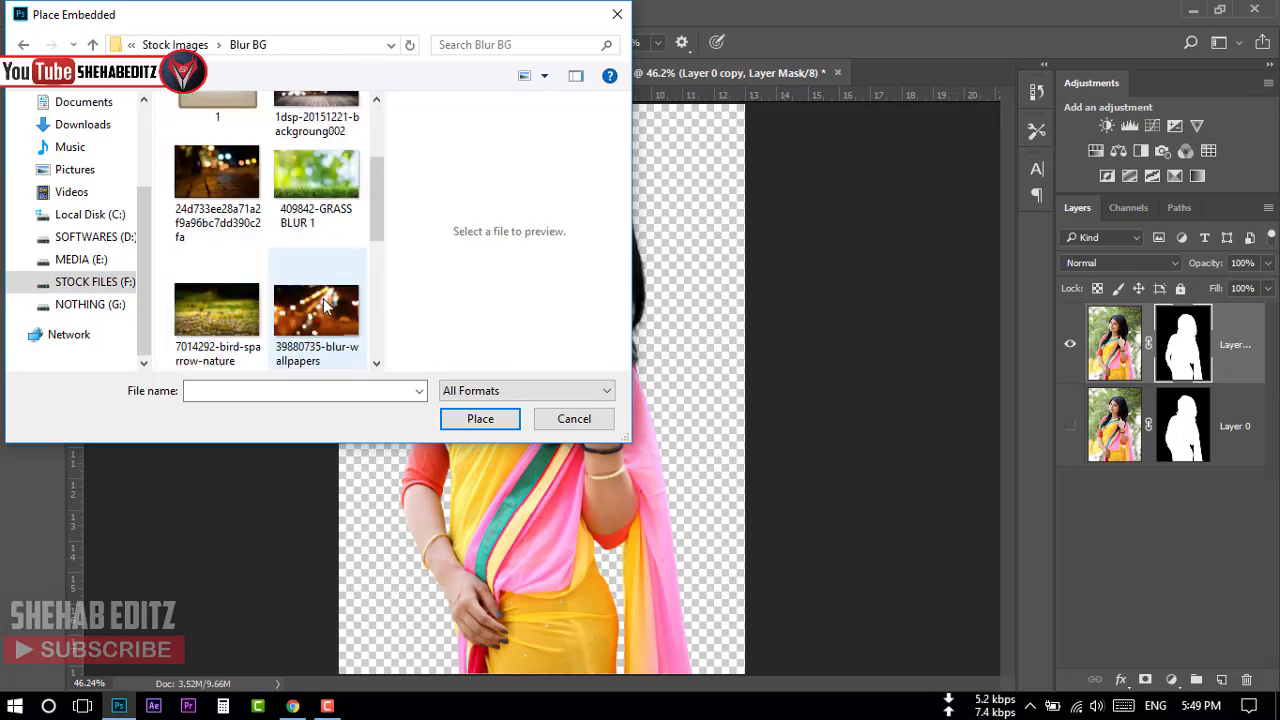
scroll(233, 300, "down", 2)
scroll(240, 300, "down", 3)
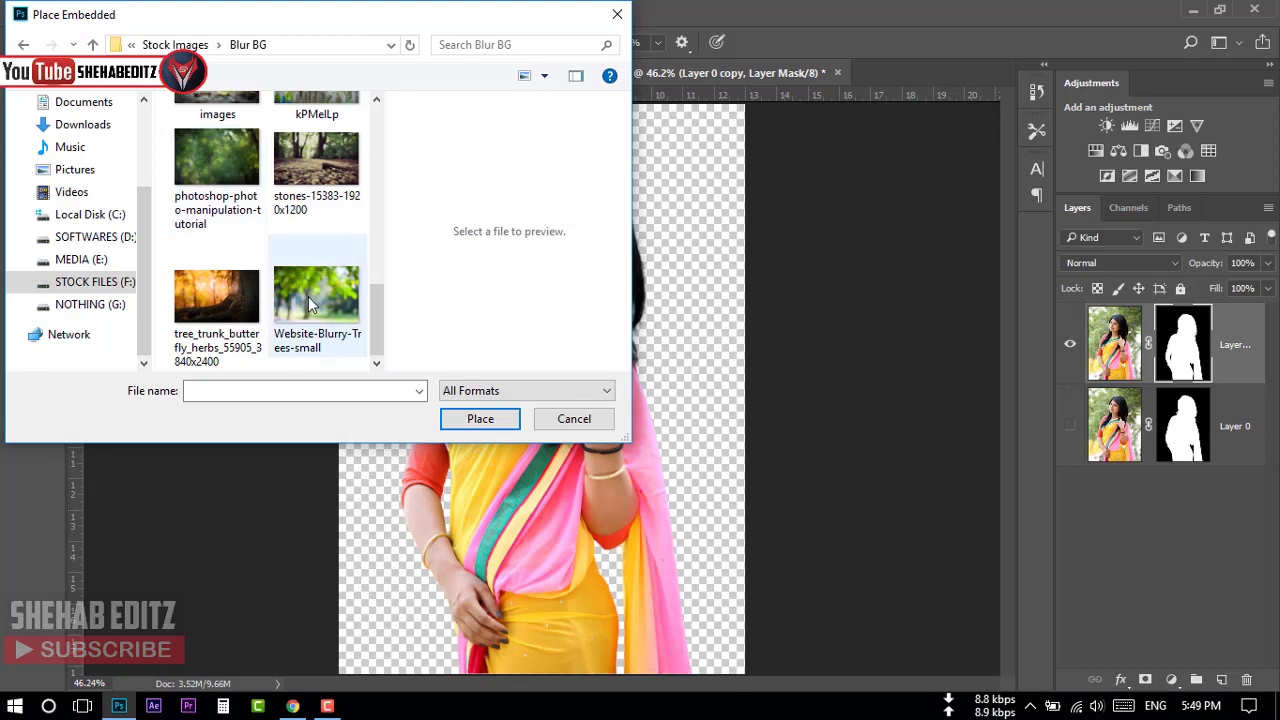
left_click(310, 305)
left_click(474, 416)
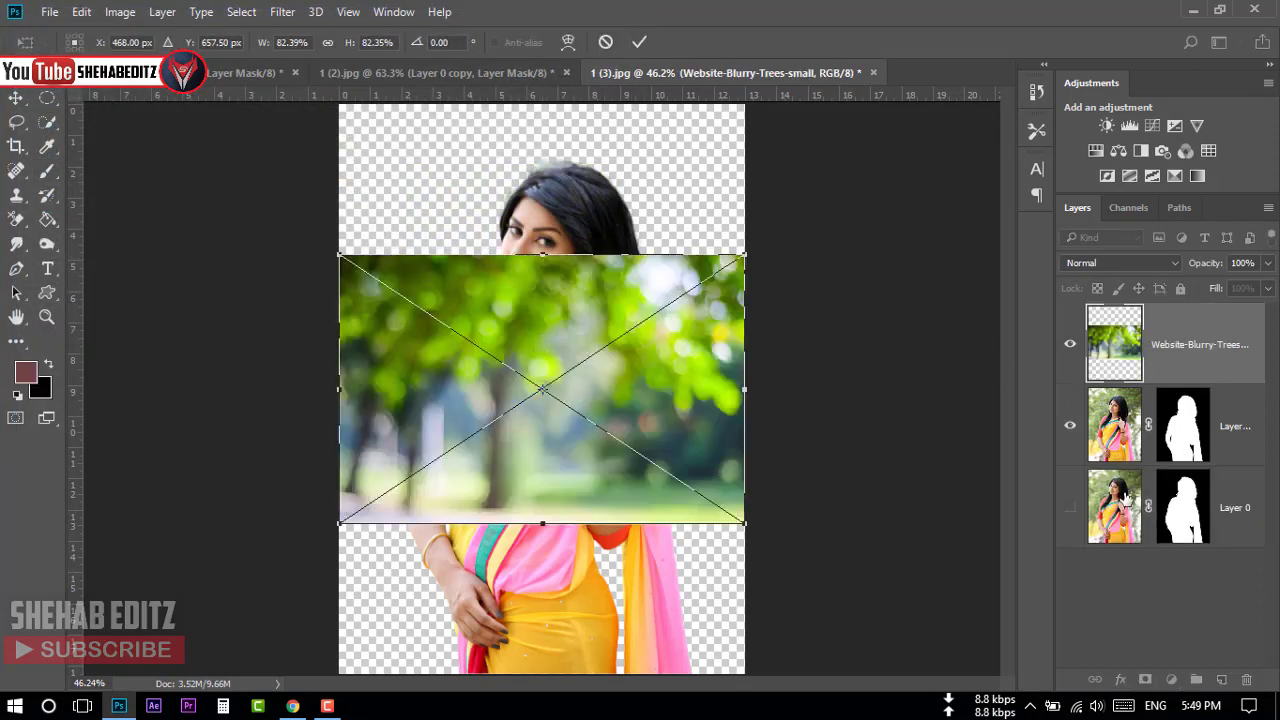
Commit the placed trees and move that layer beneath the cut-out woman
left_click(637, 43)
key("b")
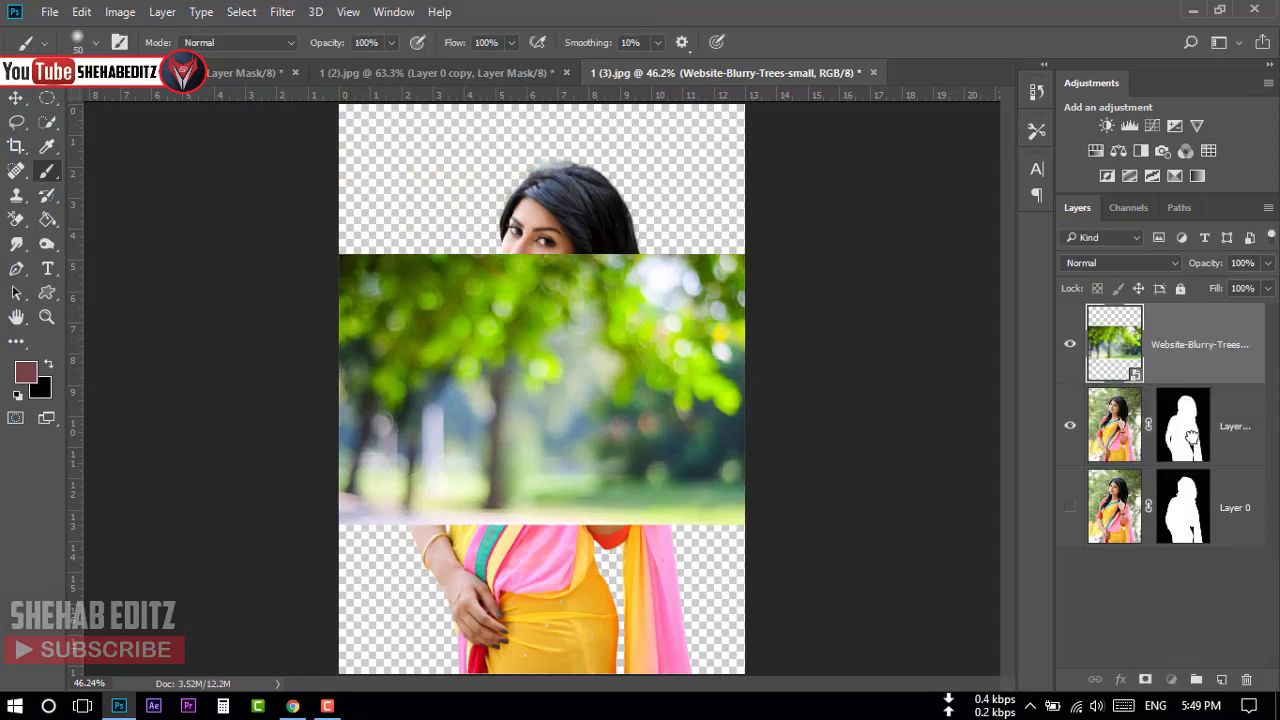
key("ctrl+bracketleft")
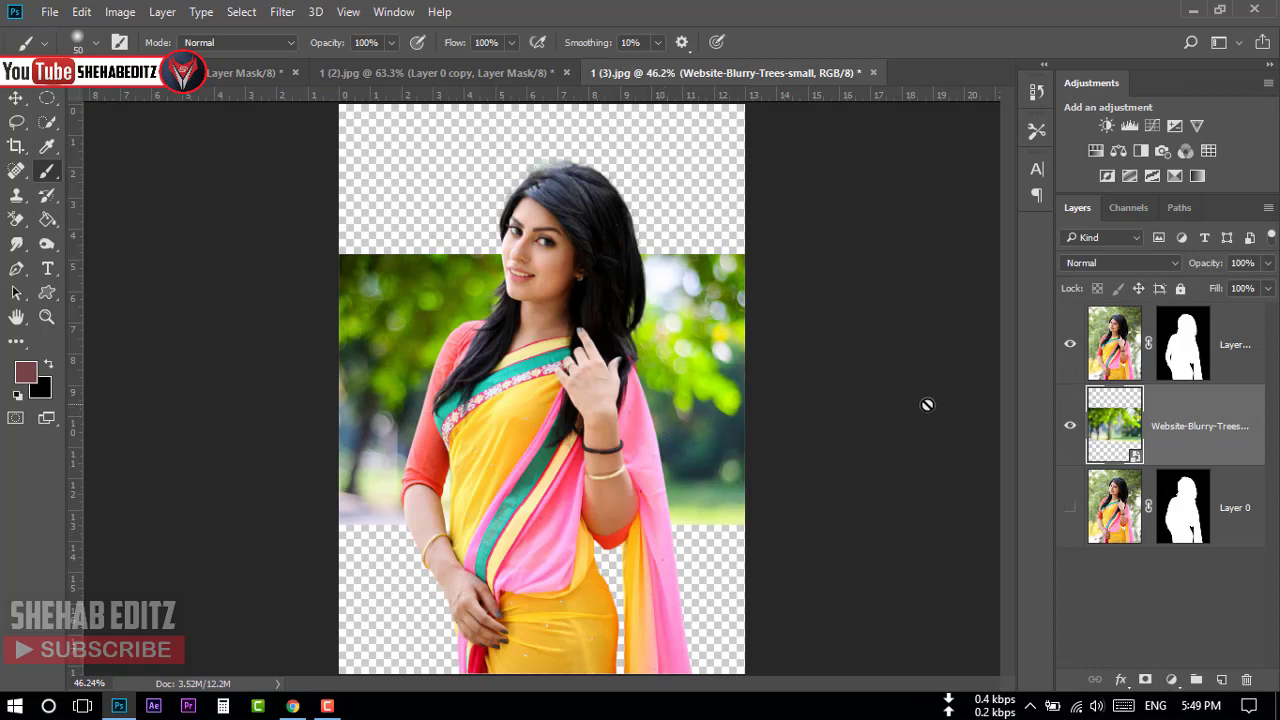
mouse_move(1200, 425)
left_mouse_down()
mouse_move(1195, 340)
mouse_move(1185, 373)
mouse_move(1066, 453)
left_mouse_up()
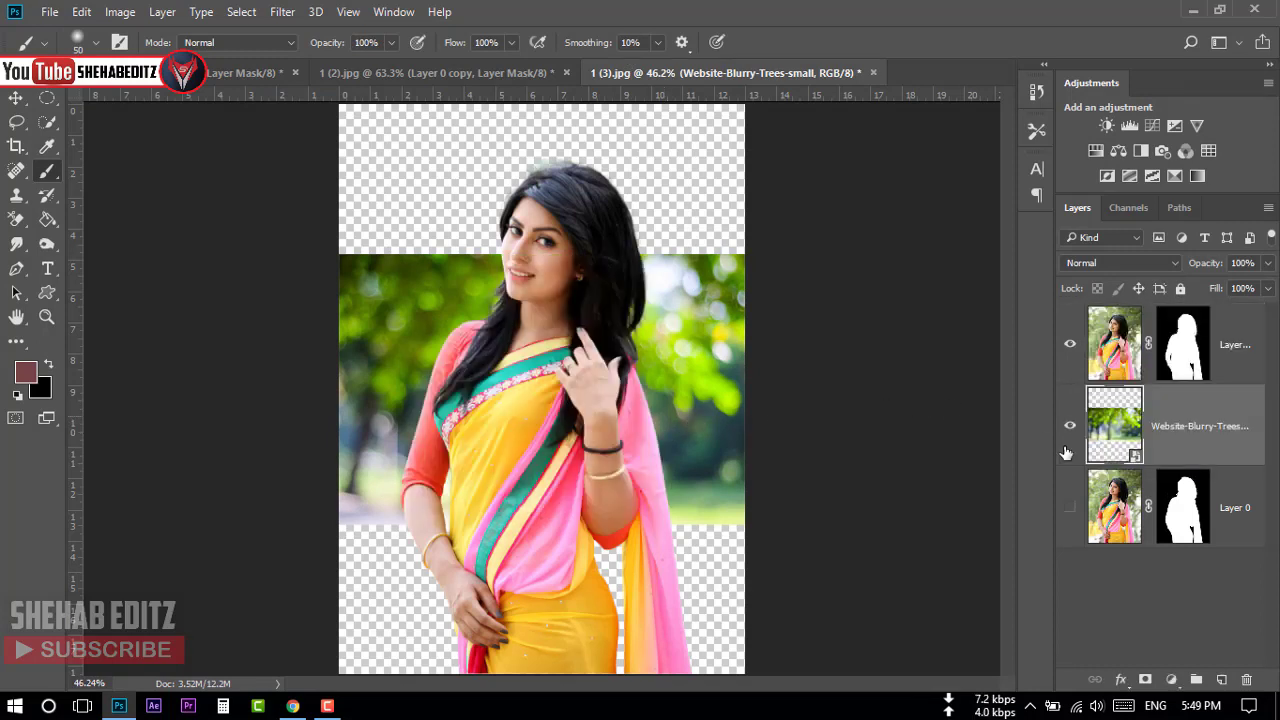
Scale the tree layer to about 181% so it fills the whole canvas
left_click(15, 98)
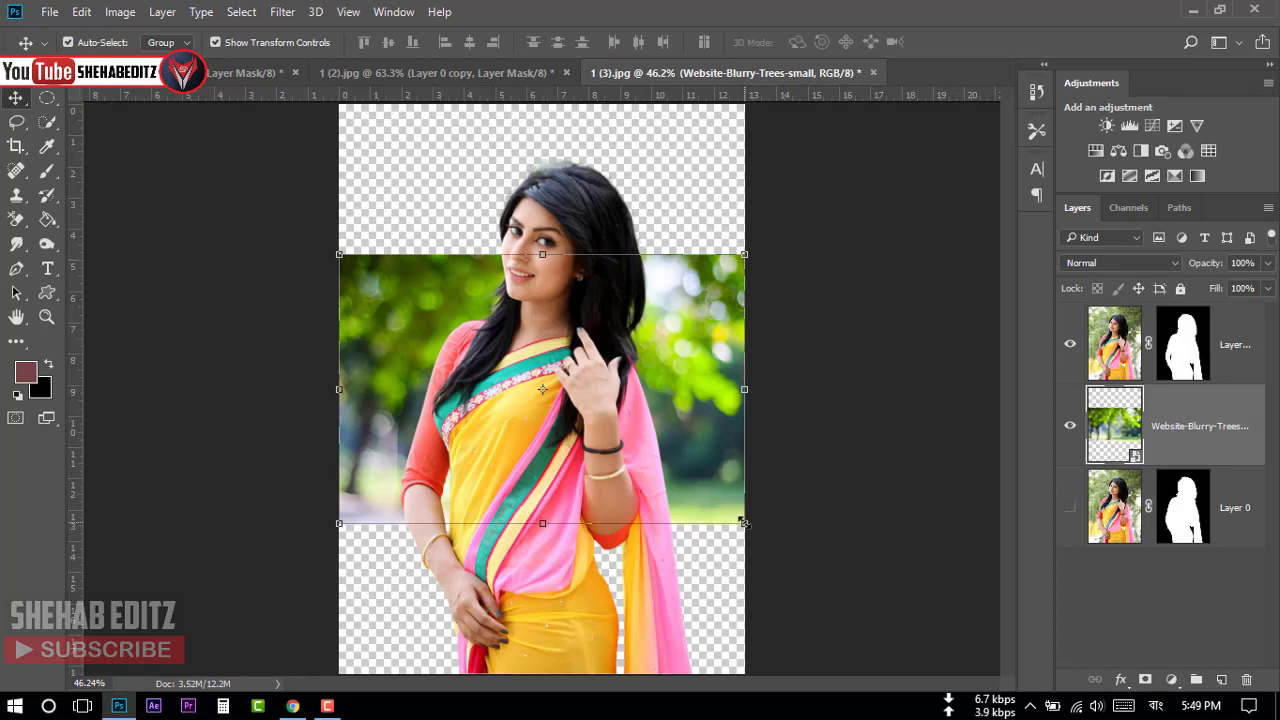
left_click_drag(743, 522, 985, 674)
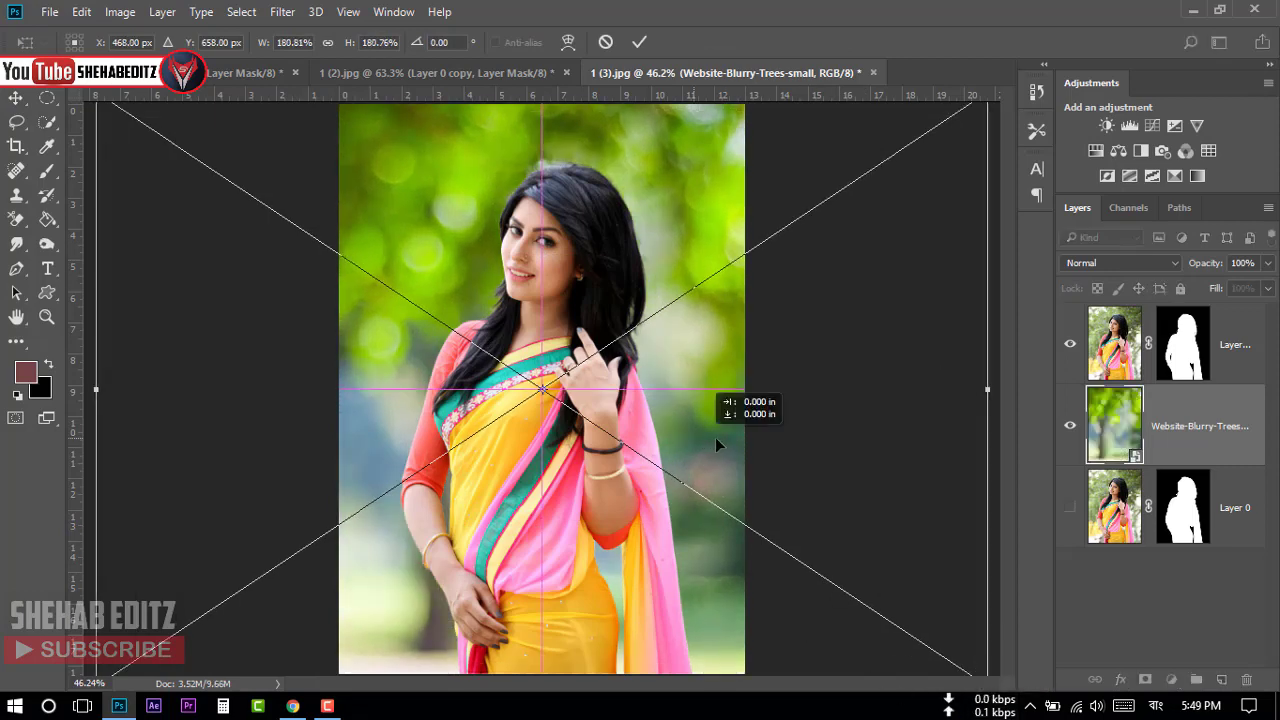
left_click_drag(717, 437, 743, 437)
left_click(640, 43)
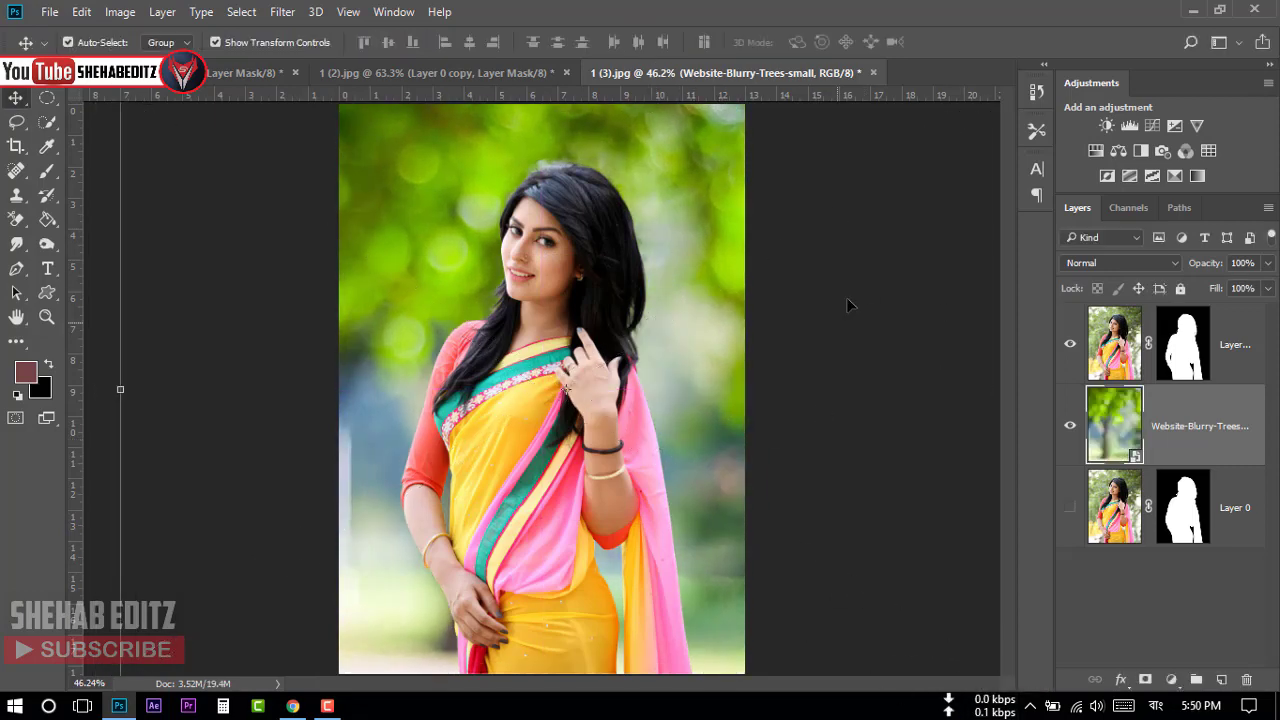
left_click(880, 281)
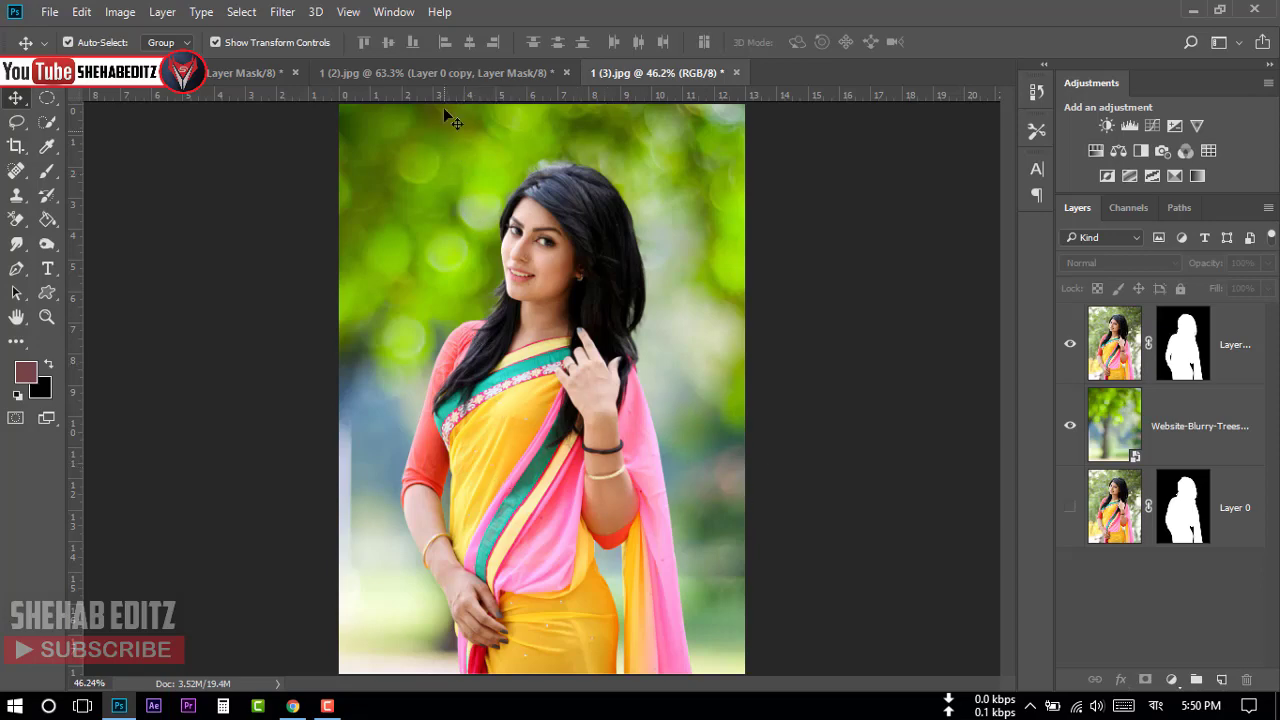
Switch to the 1 (2).jpg document and launch File Explorer
left_click(430, 73)
left_click(972, 476)
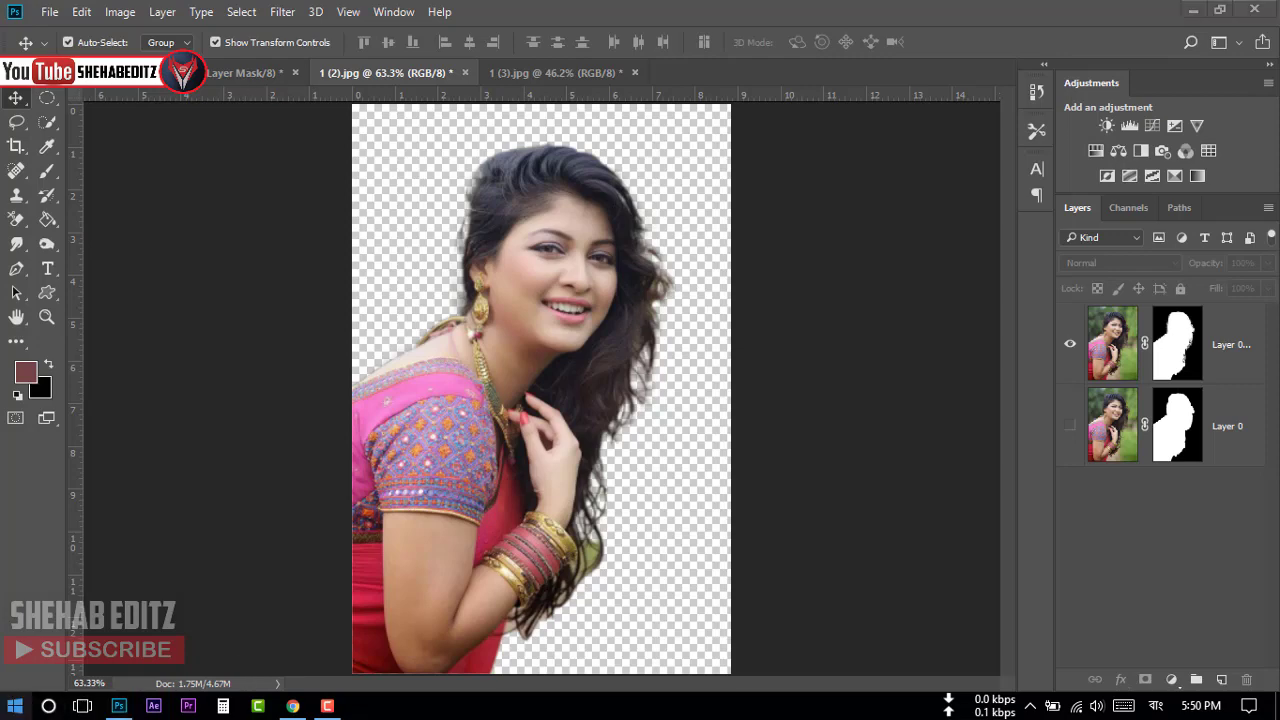
left_click(14, 712)
left_click(161, 250)
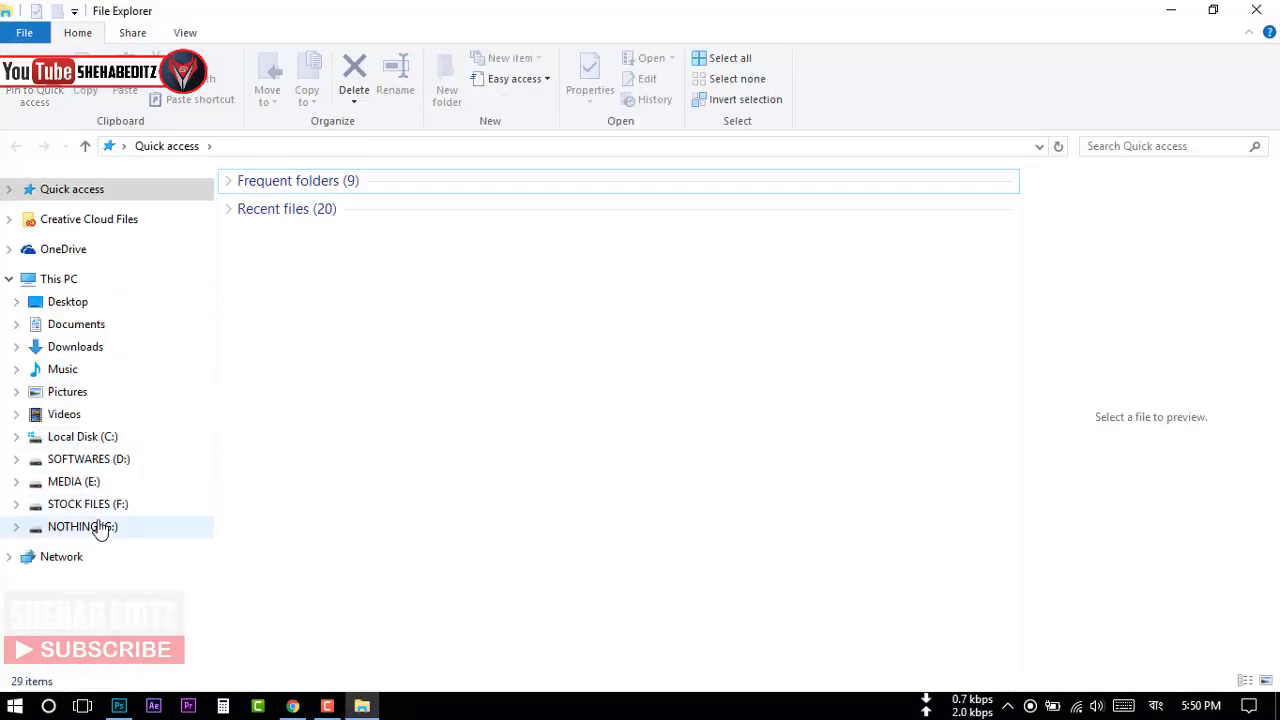
Go to STOCK FILES (F:) > Stock Images > Blur BG and drag out the c_b_edits forest image
left_click(88, 504)
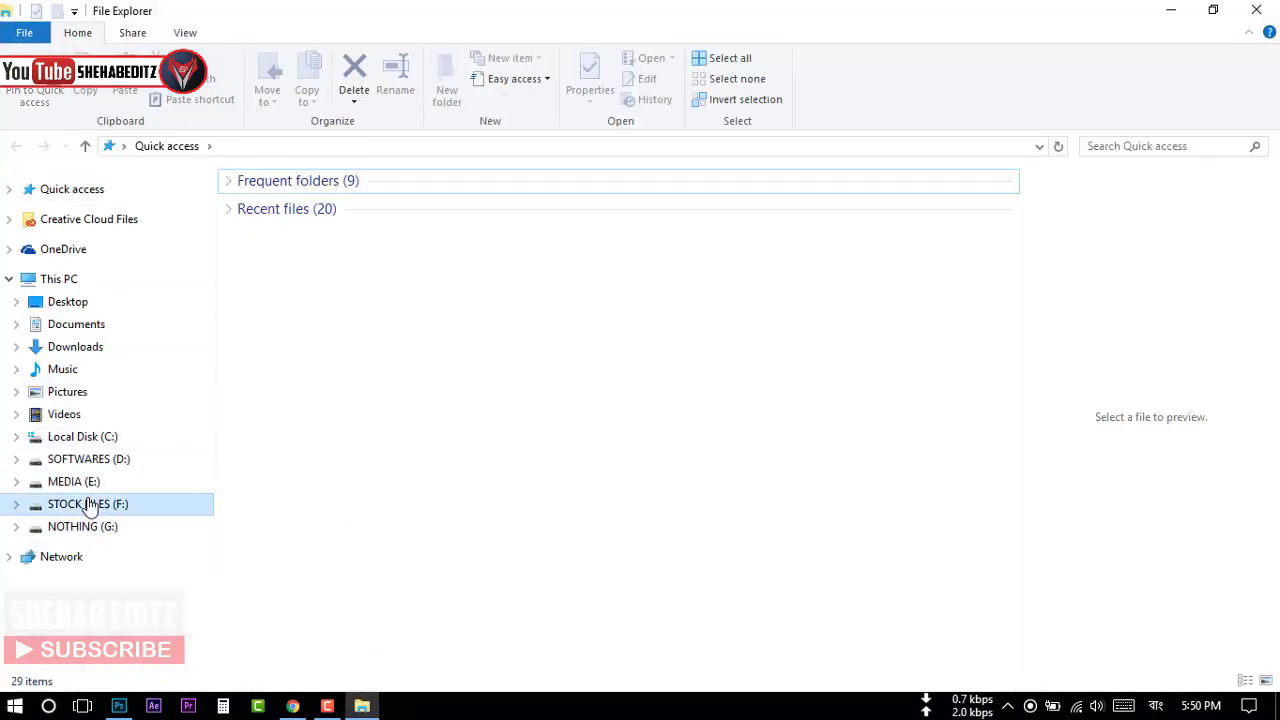
left_click(965, 349)
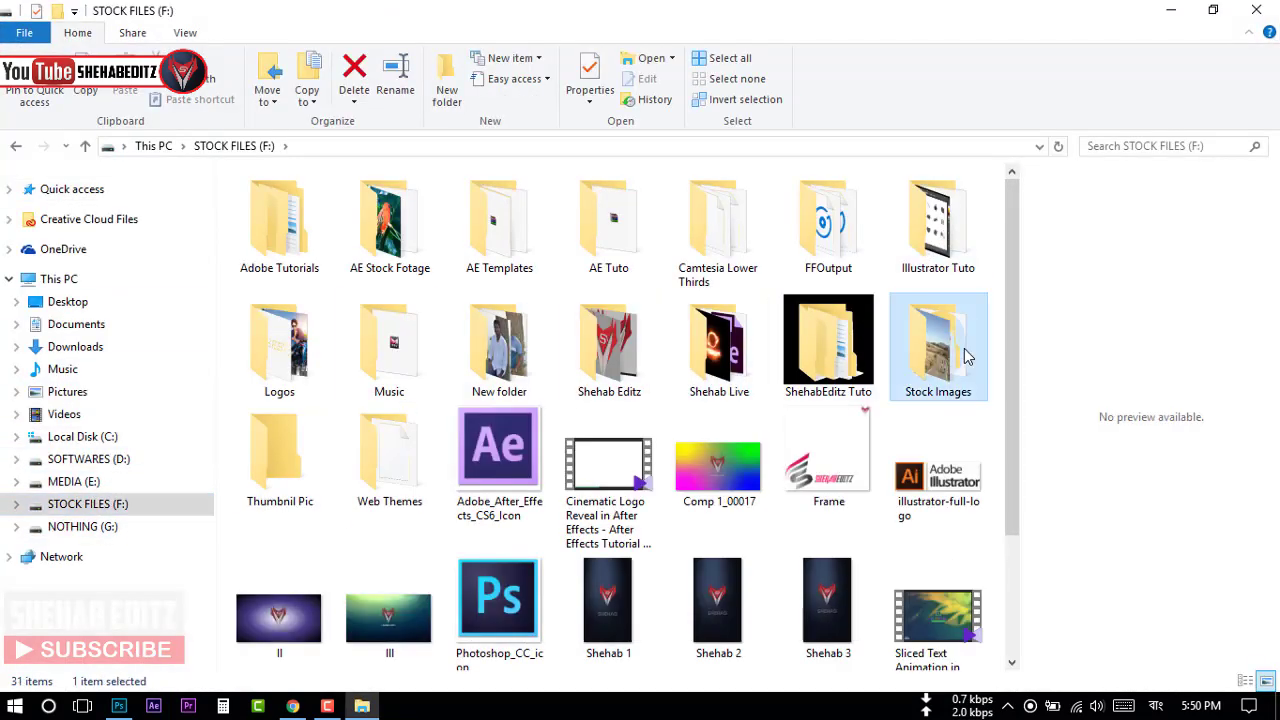
double_click(964, 348)
double_click(395, 220)
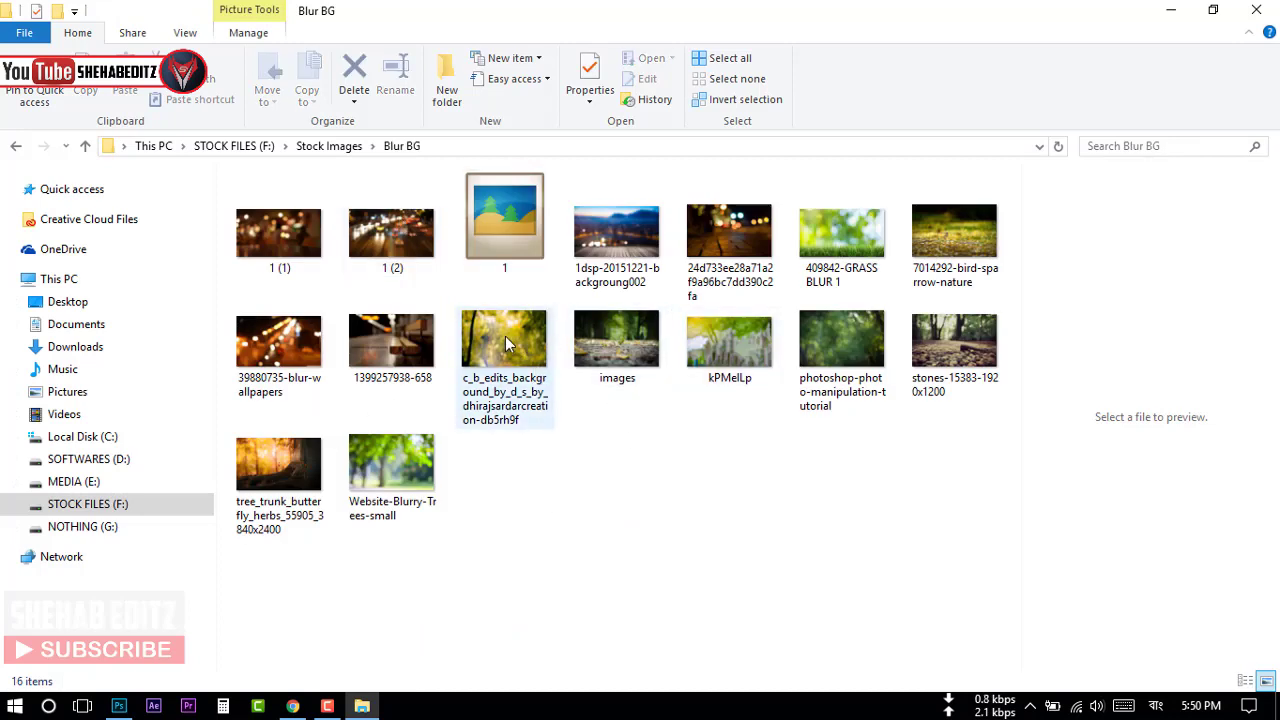
left_click_drag(505, 336, 145, 630)
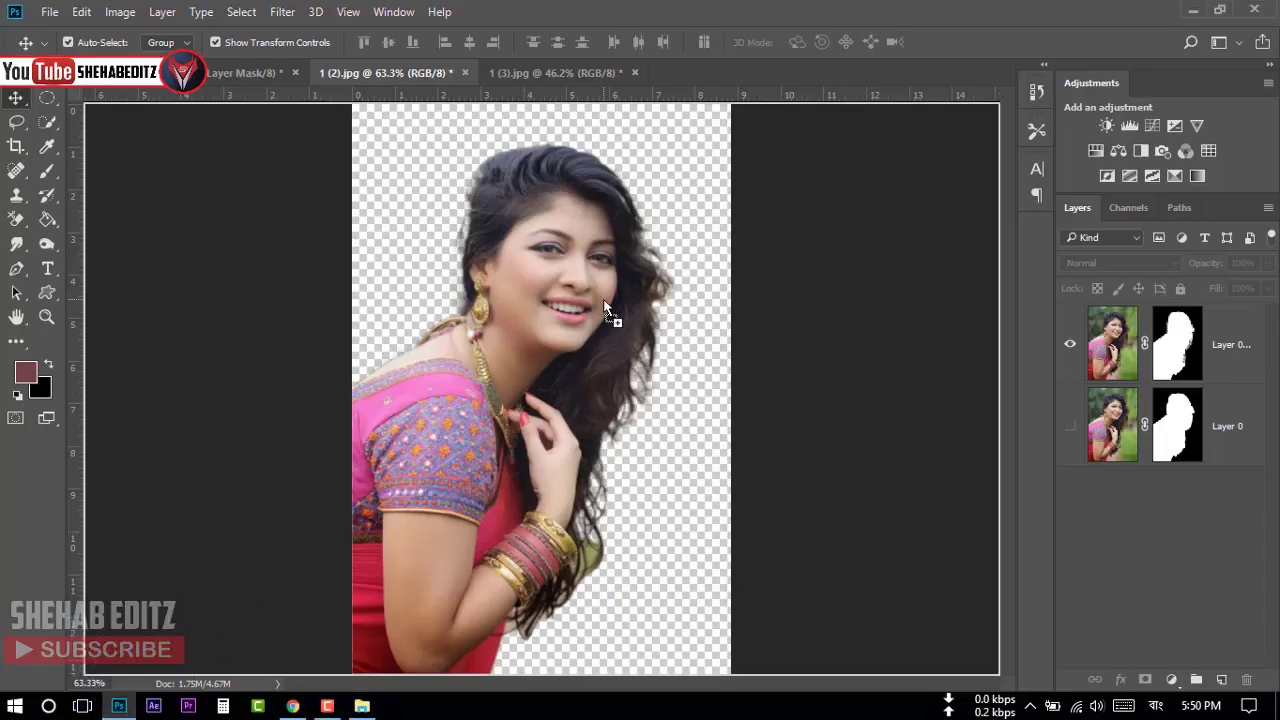
Drop the forest image onto the canvas and move it below the woman's layer
left_click_drag(145, 630, 607, 303)
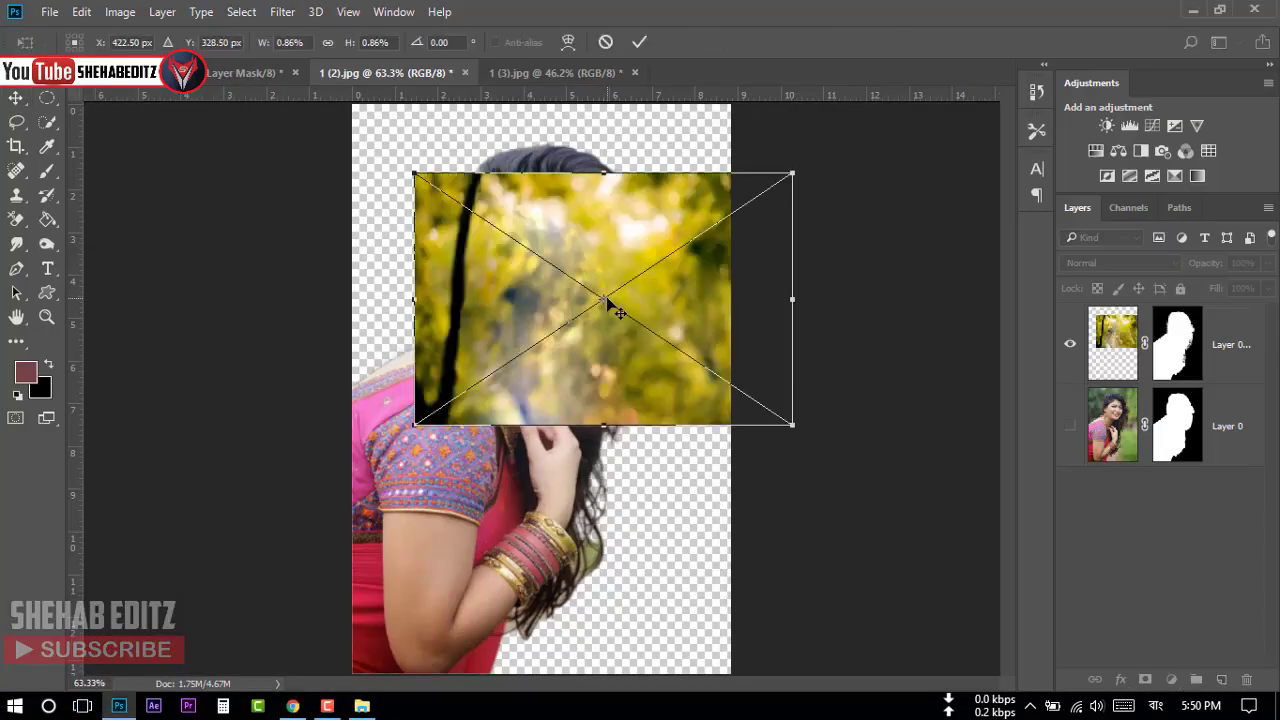
left_click(640, 42)
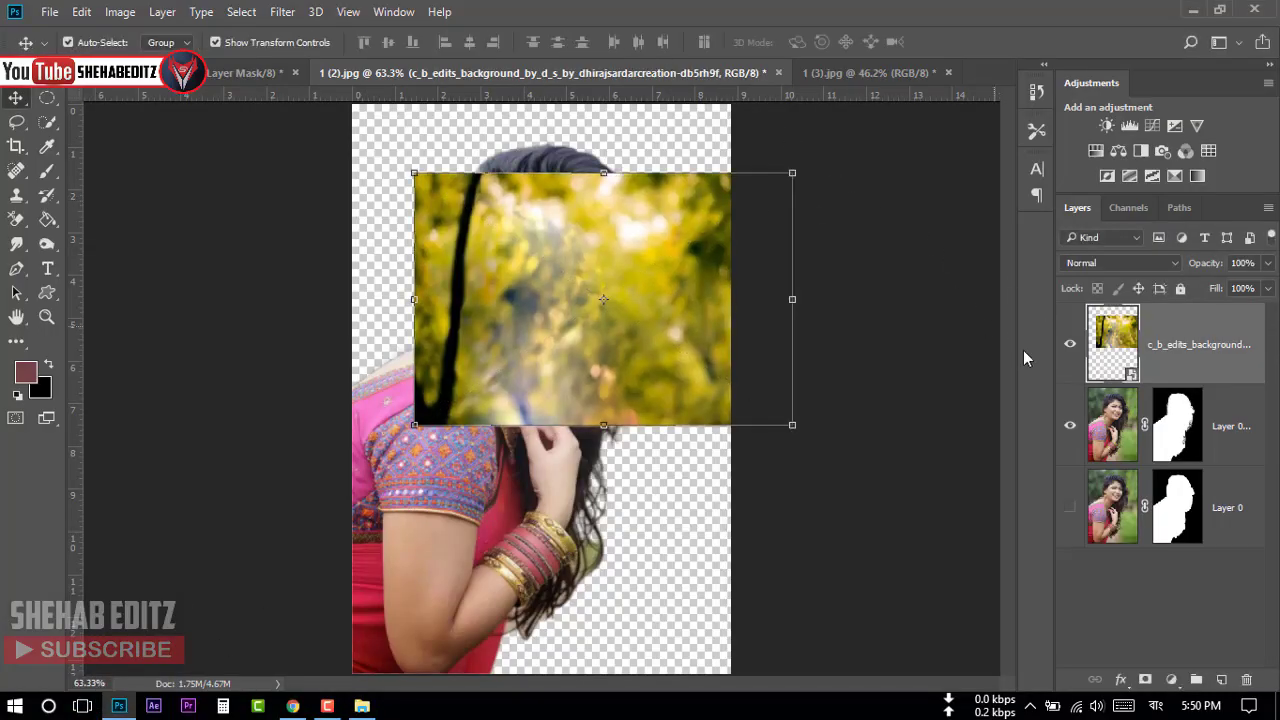
left_click_drag(1201, 341, 1200, 466)
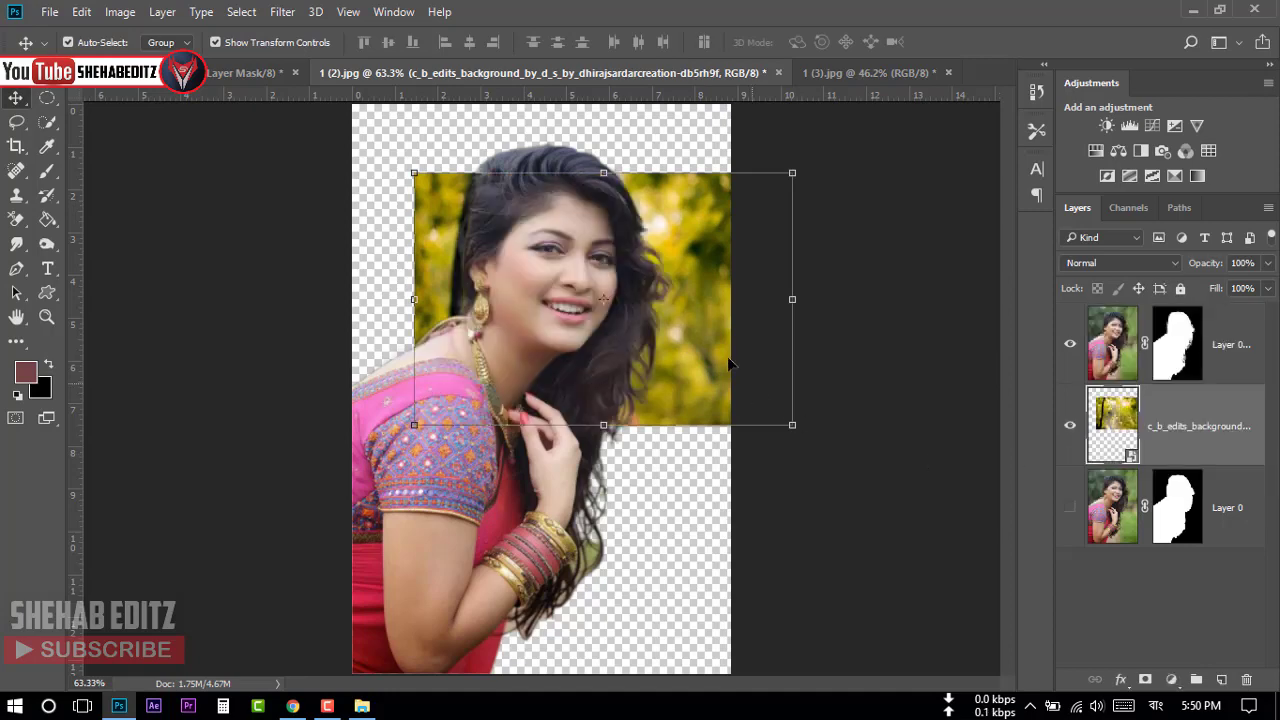
left_click_drag(668, 320, 606, 301)
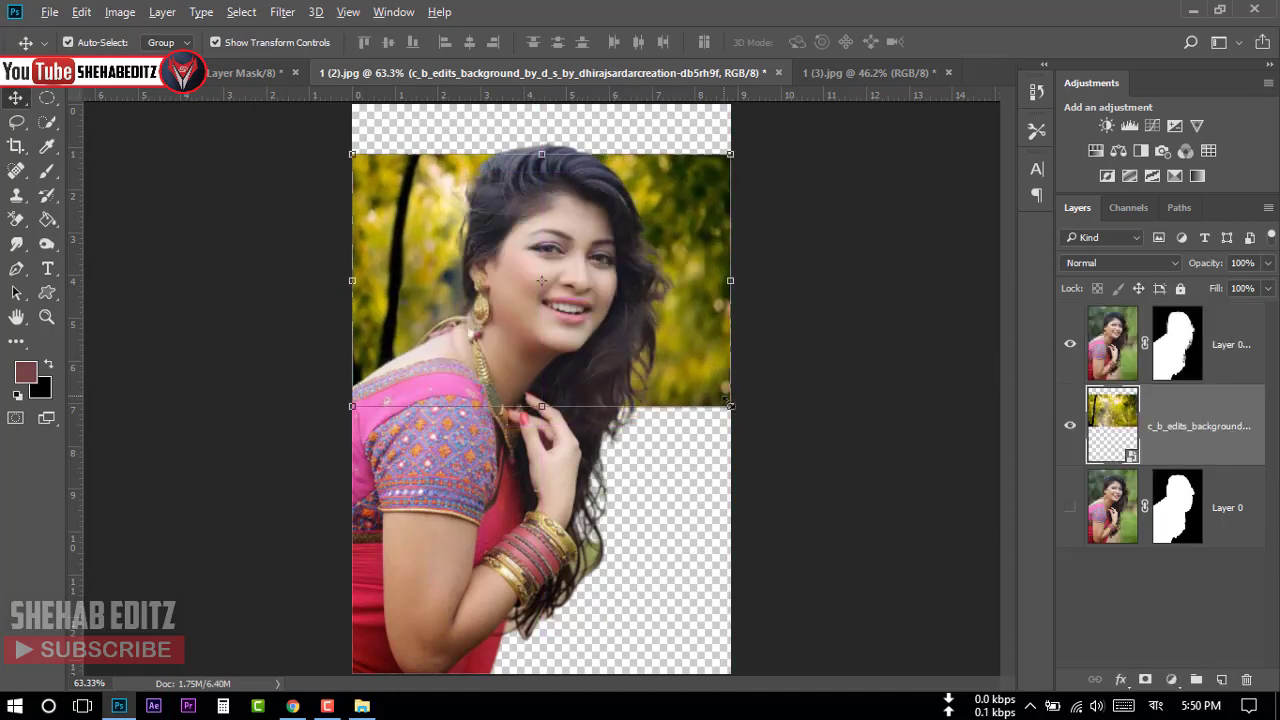
Scale the forest background to cover the whole canvas and confirm the placement
left_click_drag(730, 407, 957, 551)
left_click_drag(789, 326, 803, 420)
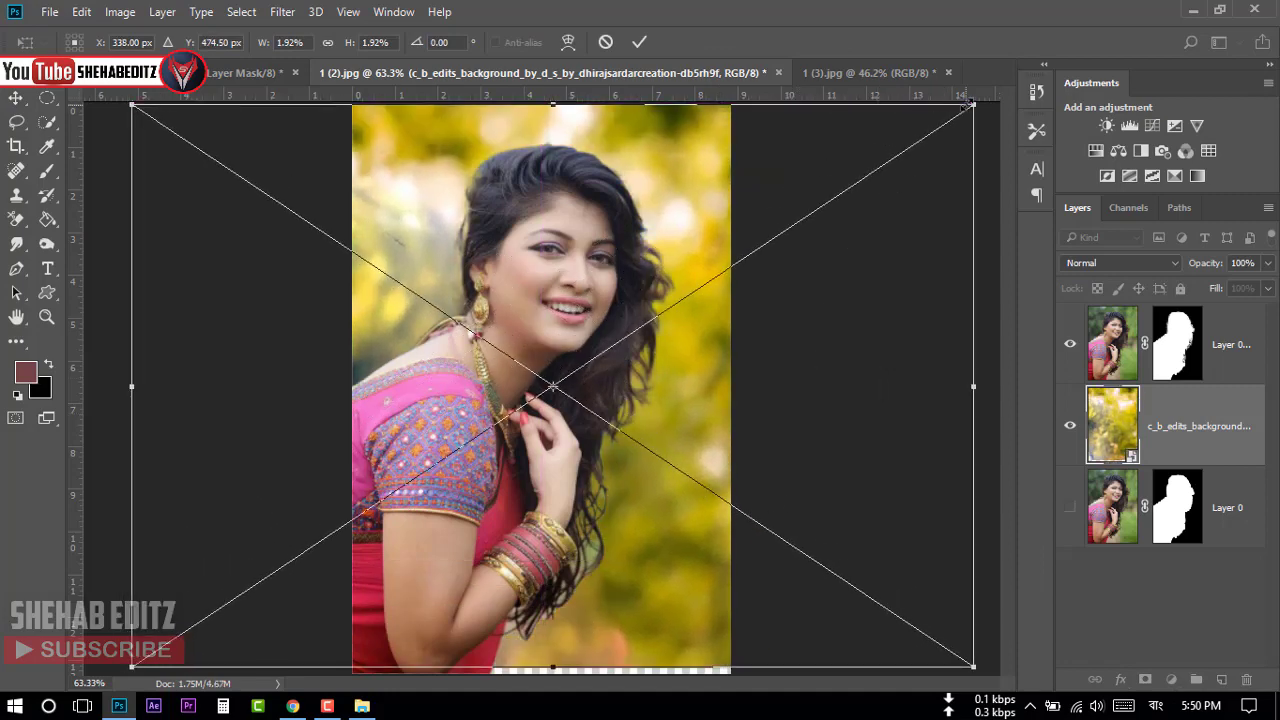
left_click_drag(968, 103, 992, 97)
left_click(638, 42)
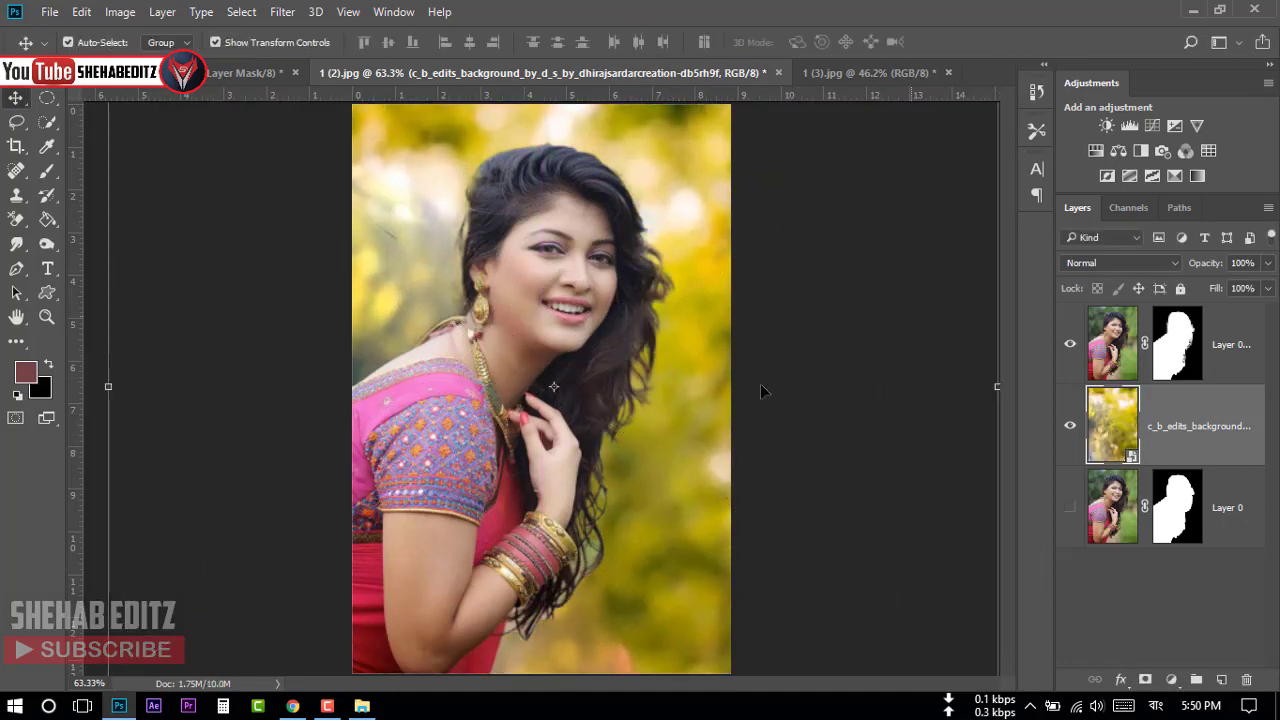
key("ctrl+t")
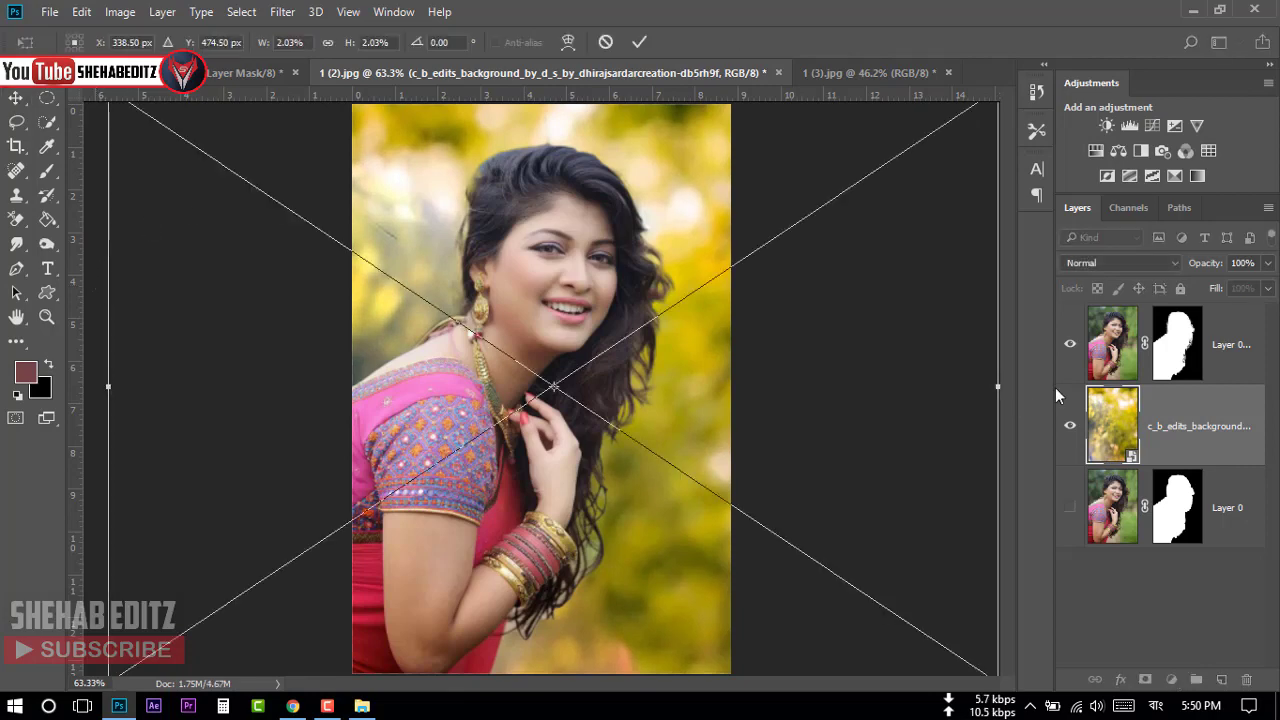
left_click(17, 98)
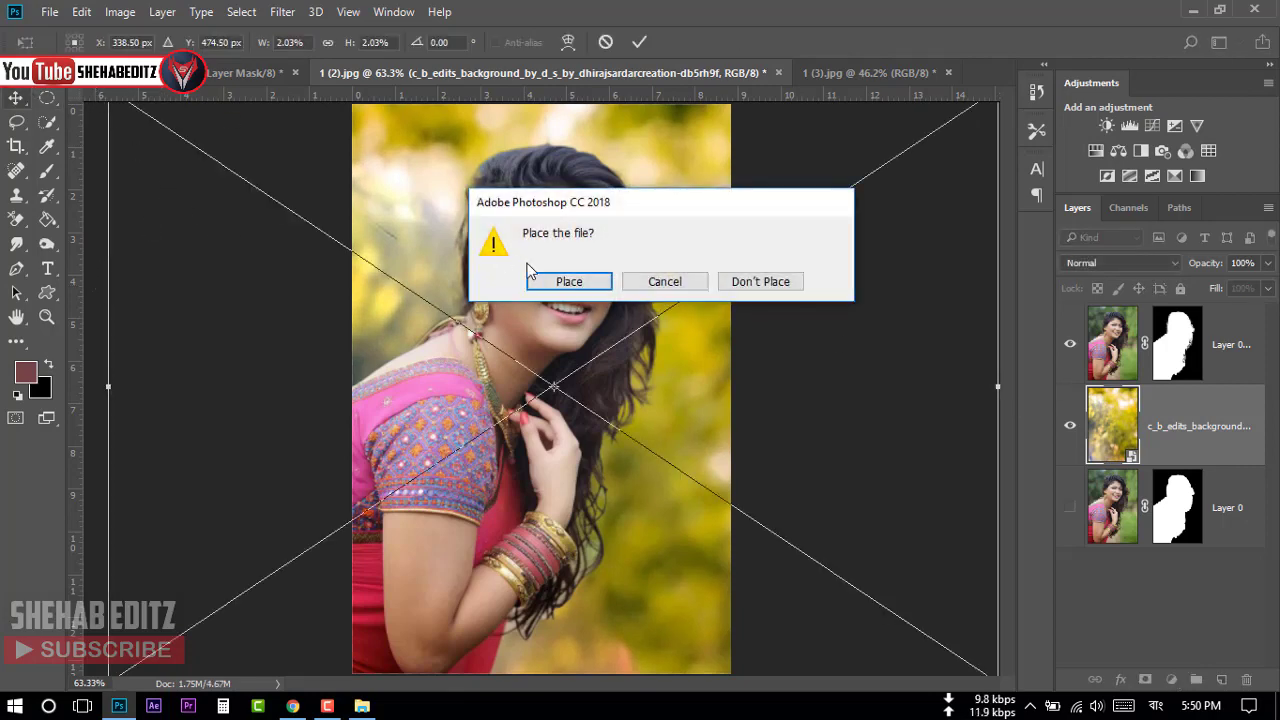
left_click(560, 281)
left_click(245, 72)
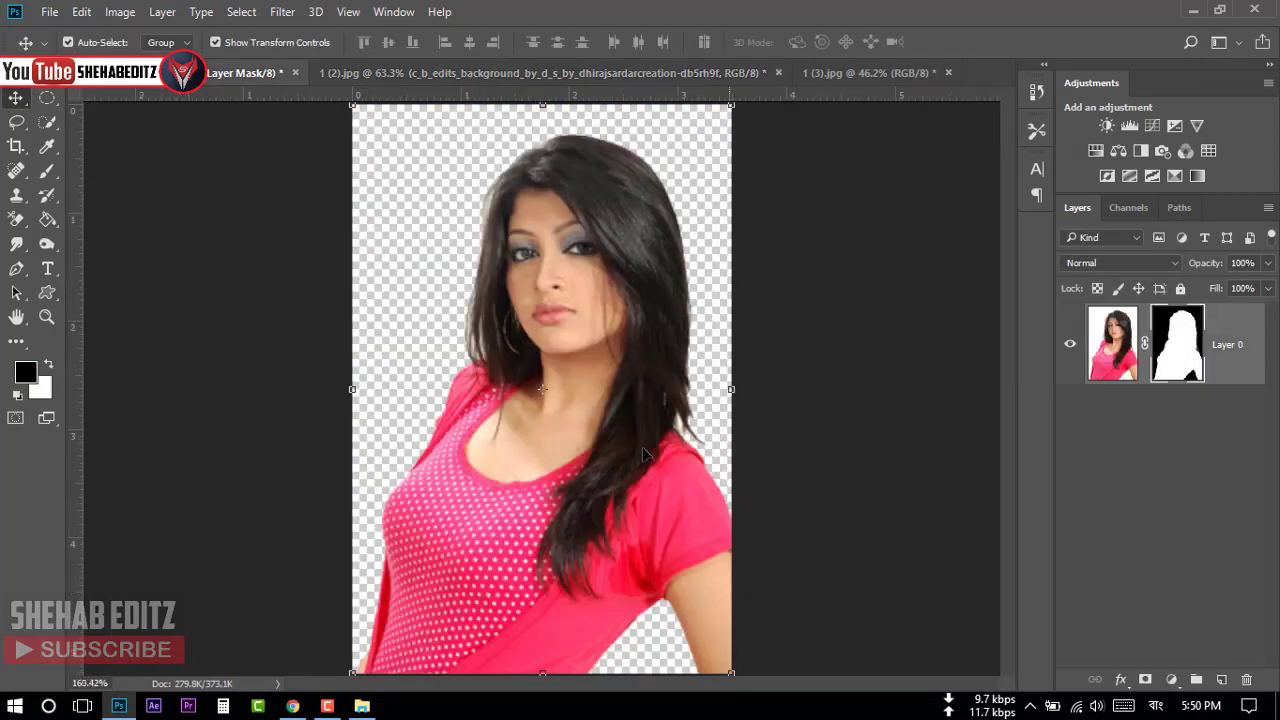
Add a bright red Solid Color fill layer beneath Layer 0 behind the pink-top woman
left_click(1176, 357, "shift")
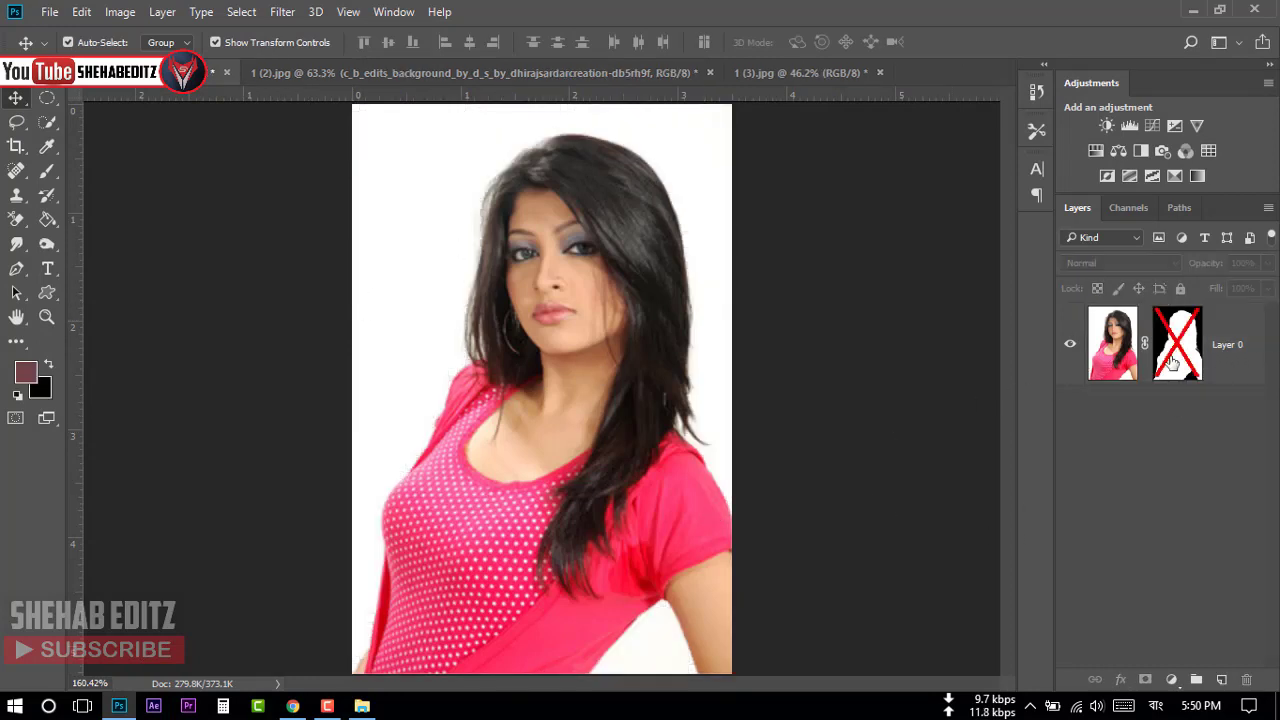
left_click(1172, 362, "shift")
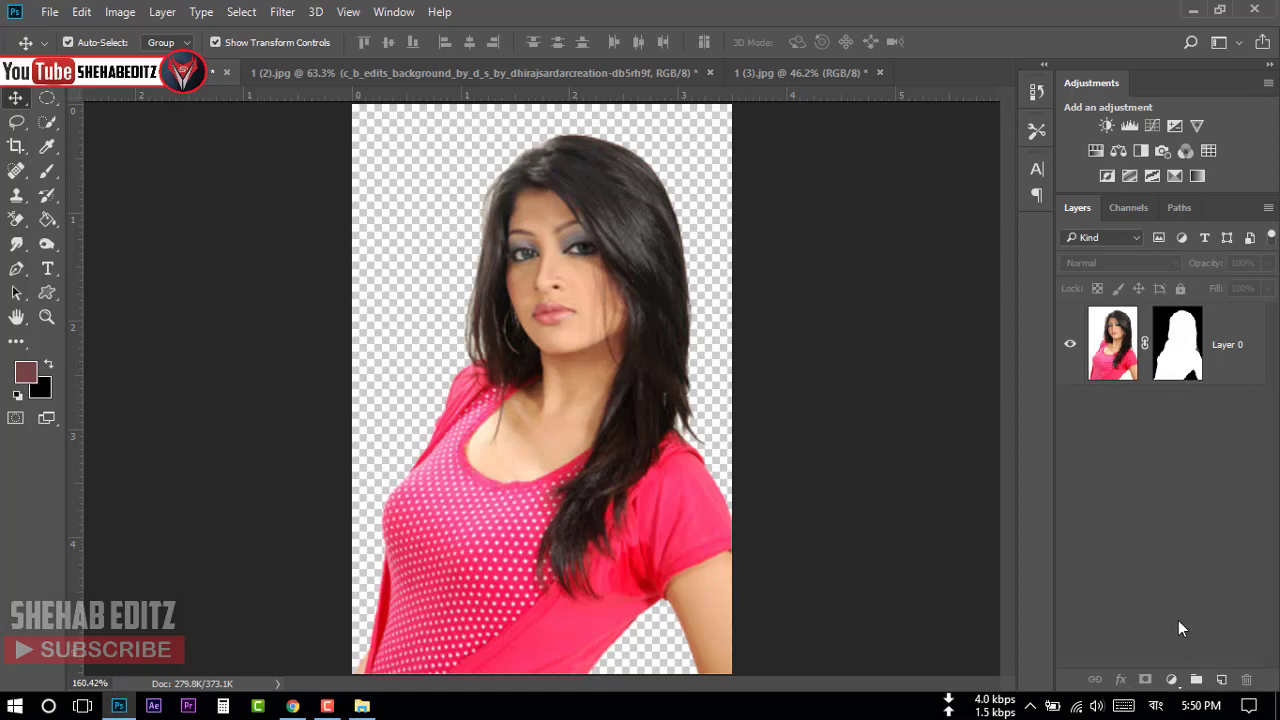
left_click(1173, 683)
left_click(1132, 276)
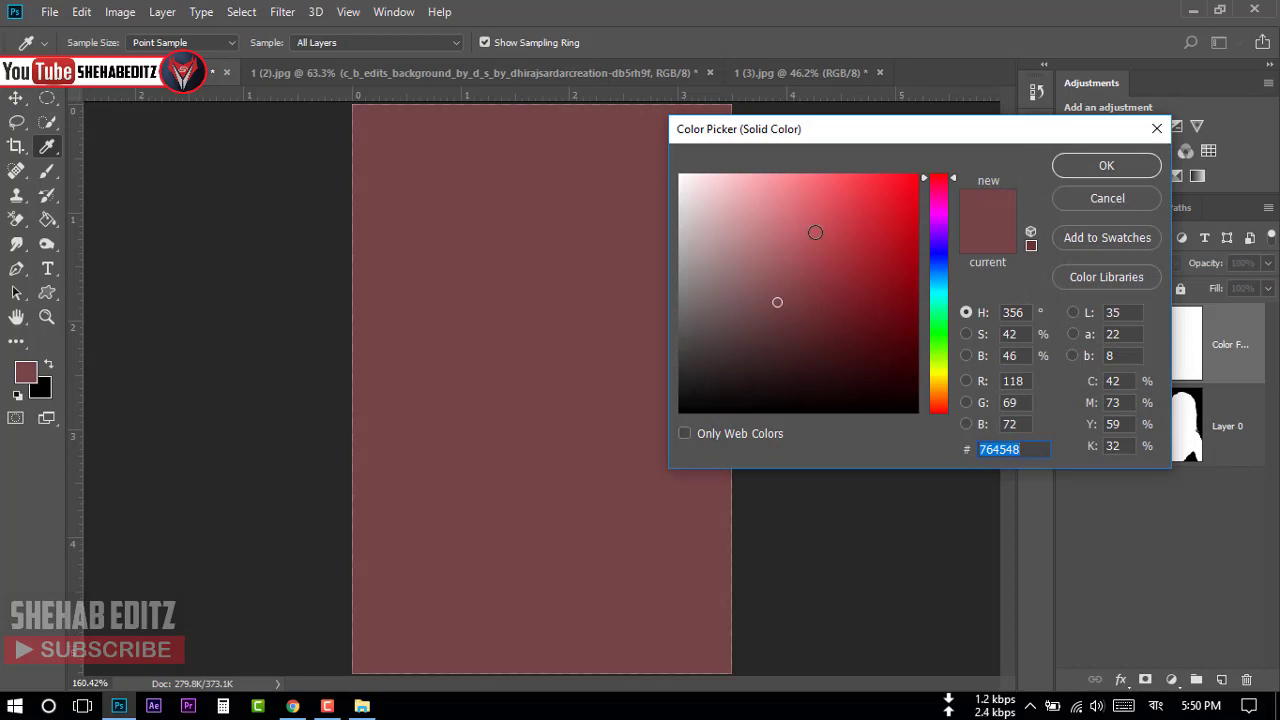
left_click_drag(815, 232, 837, 222)
left_click(1070, 165)
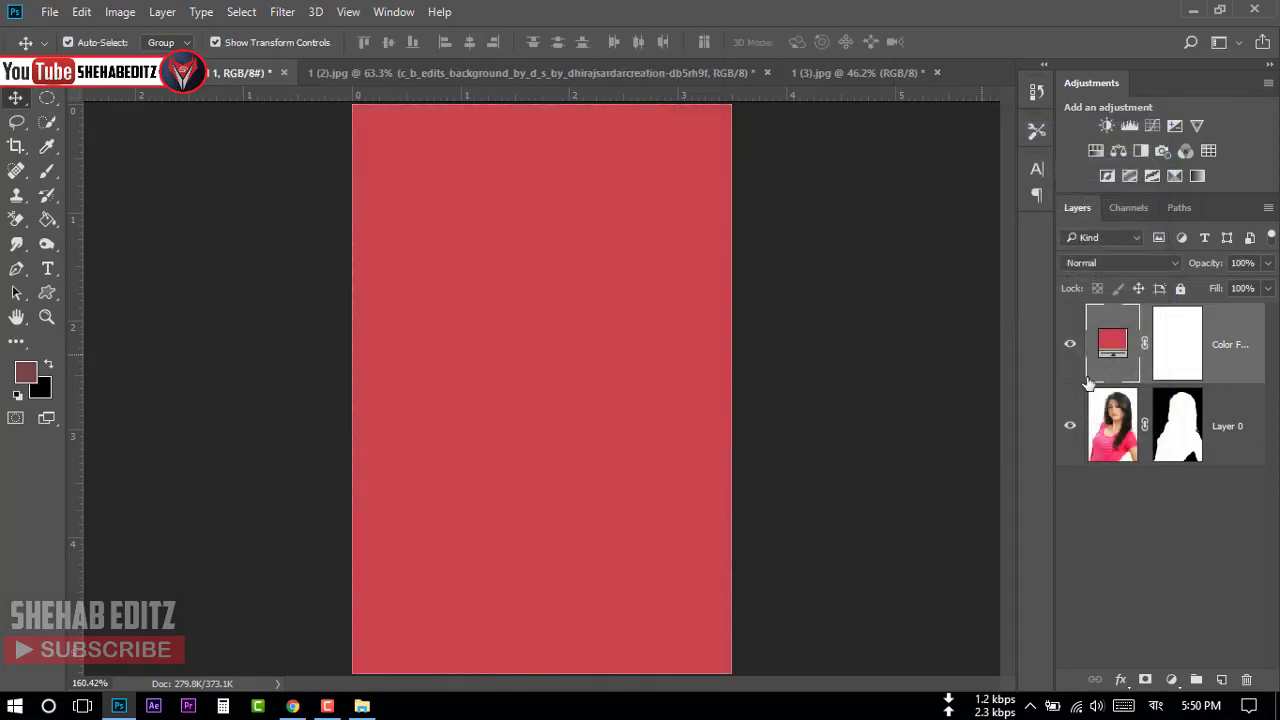
left_click_drag(1226, 345, 1200, 482)
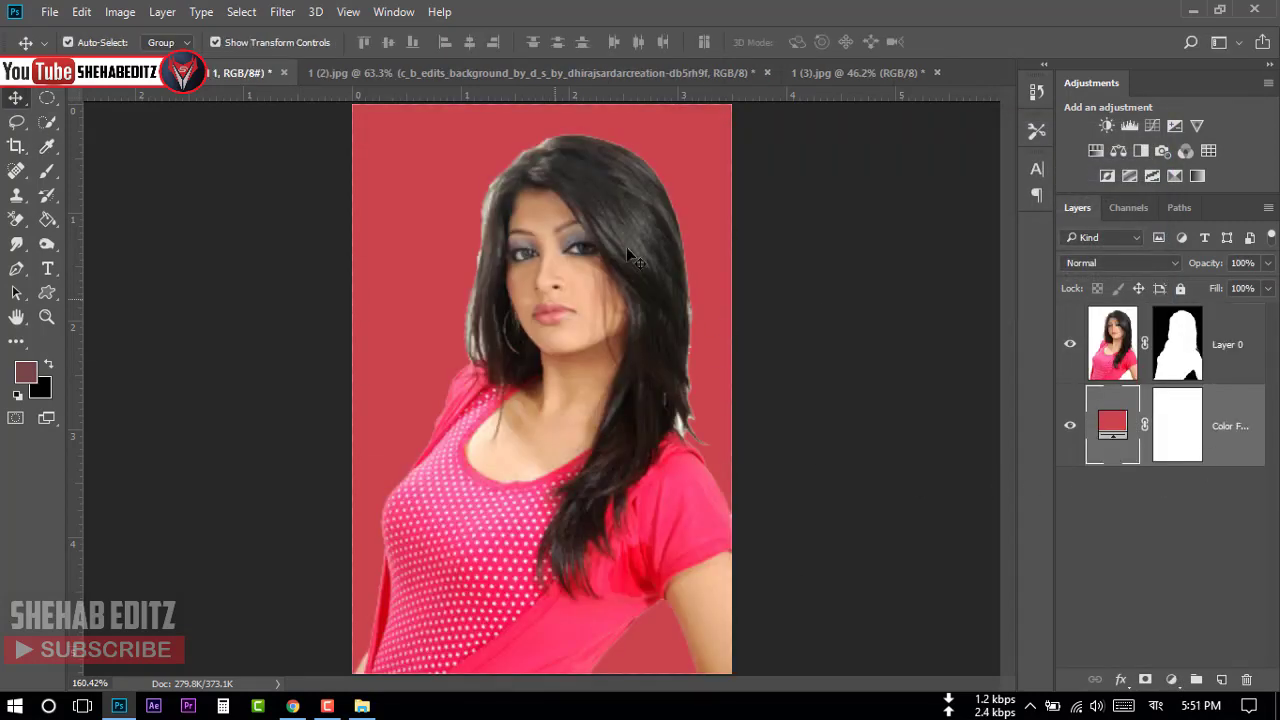
Save the saree composite to the Desktop as JPEG '1 (3)' at Quality 12 (Maximum)
left_click(437, 77)
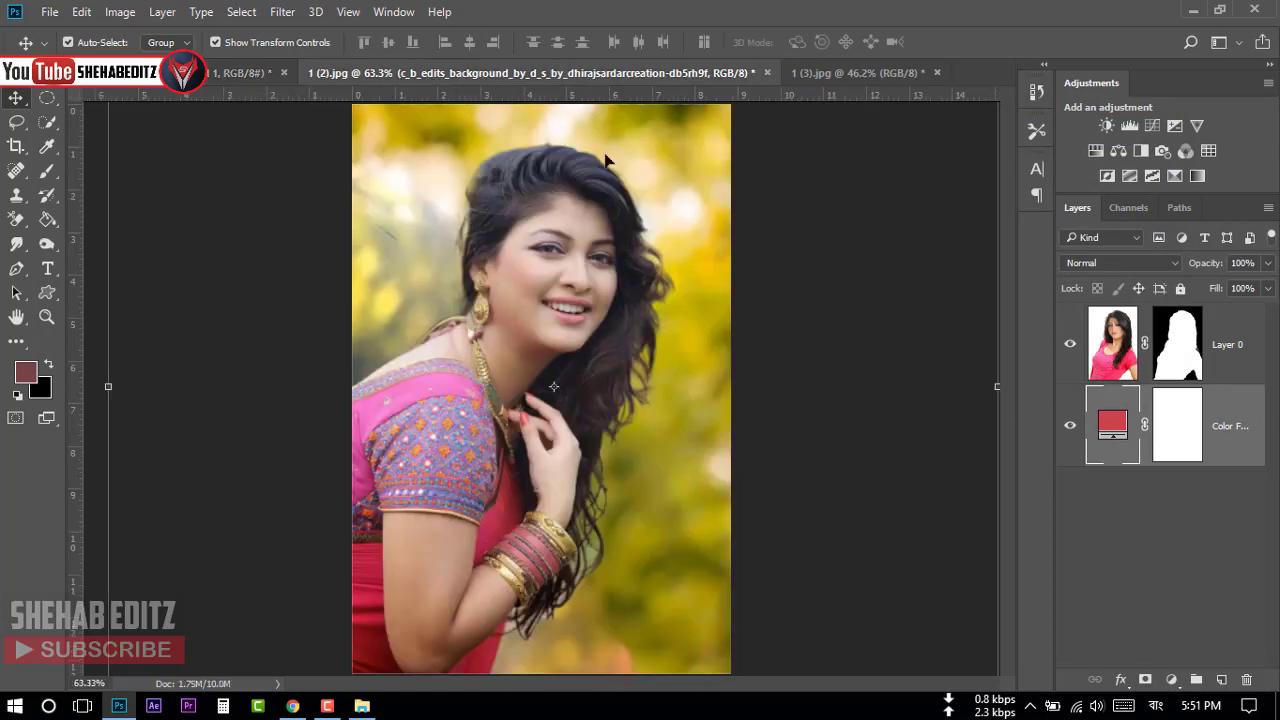
left_click(831, 73)
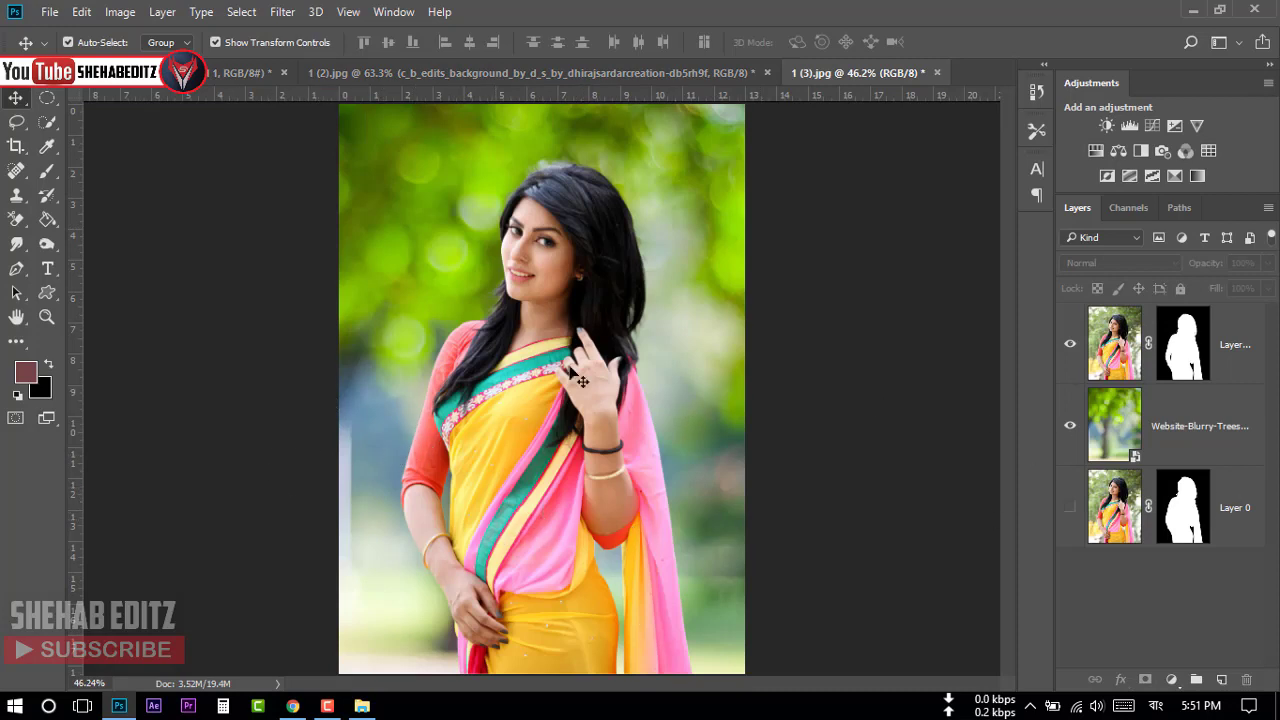
left_click(49, 12)
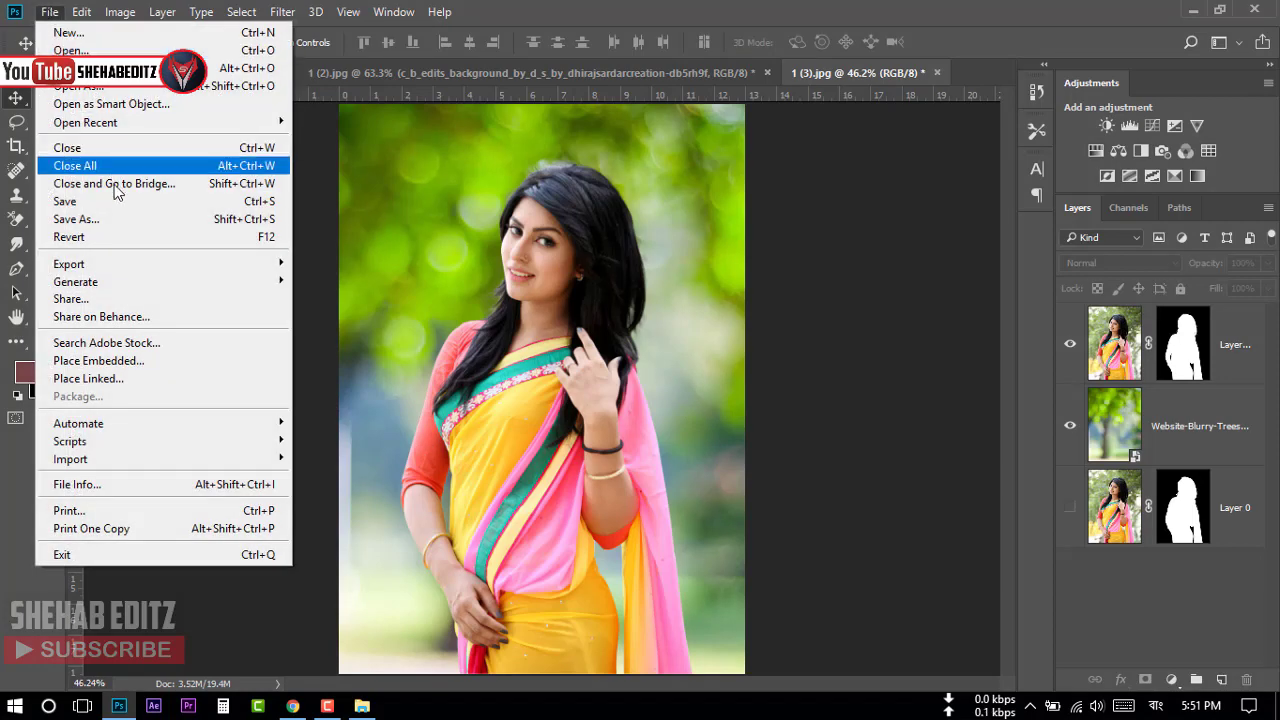
left_click(113, 219)
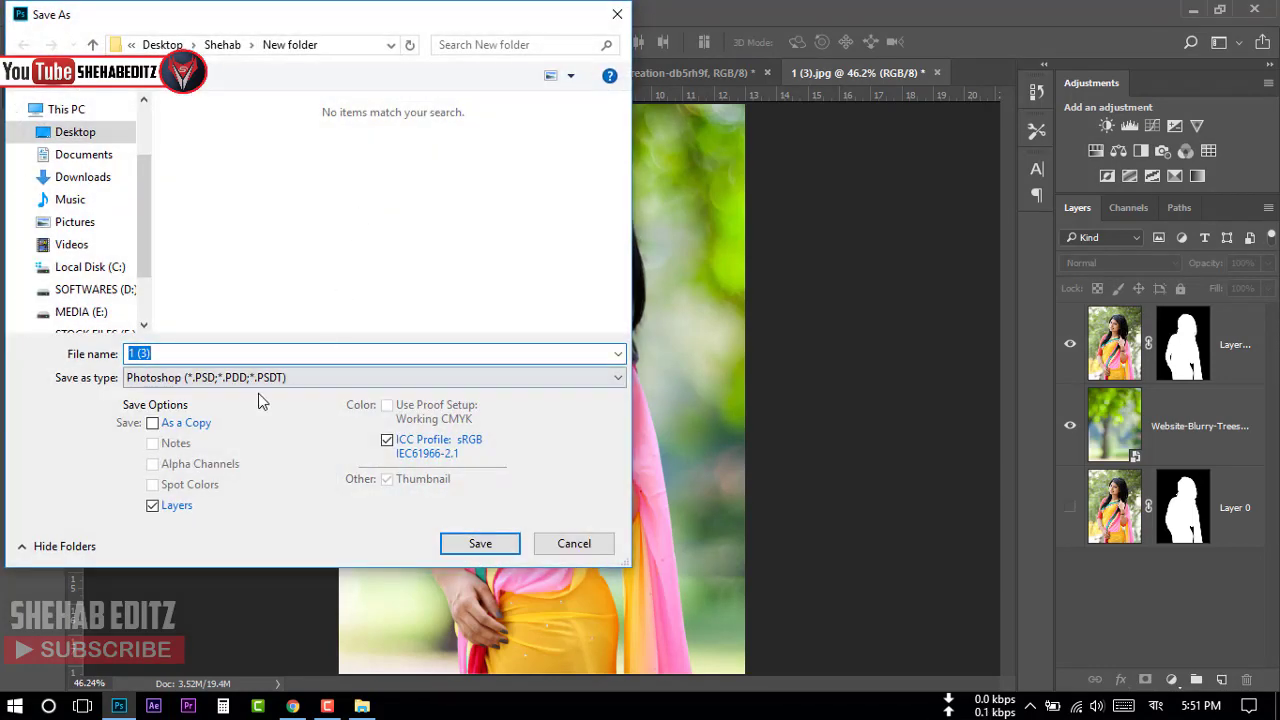
left_click(211, 385)
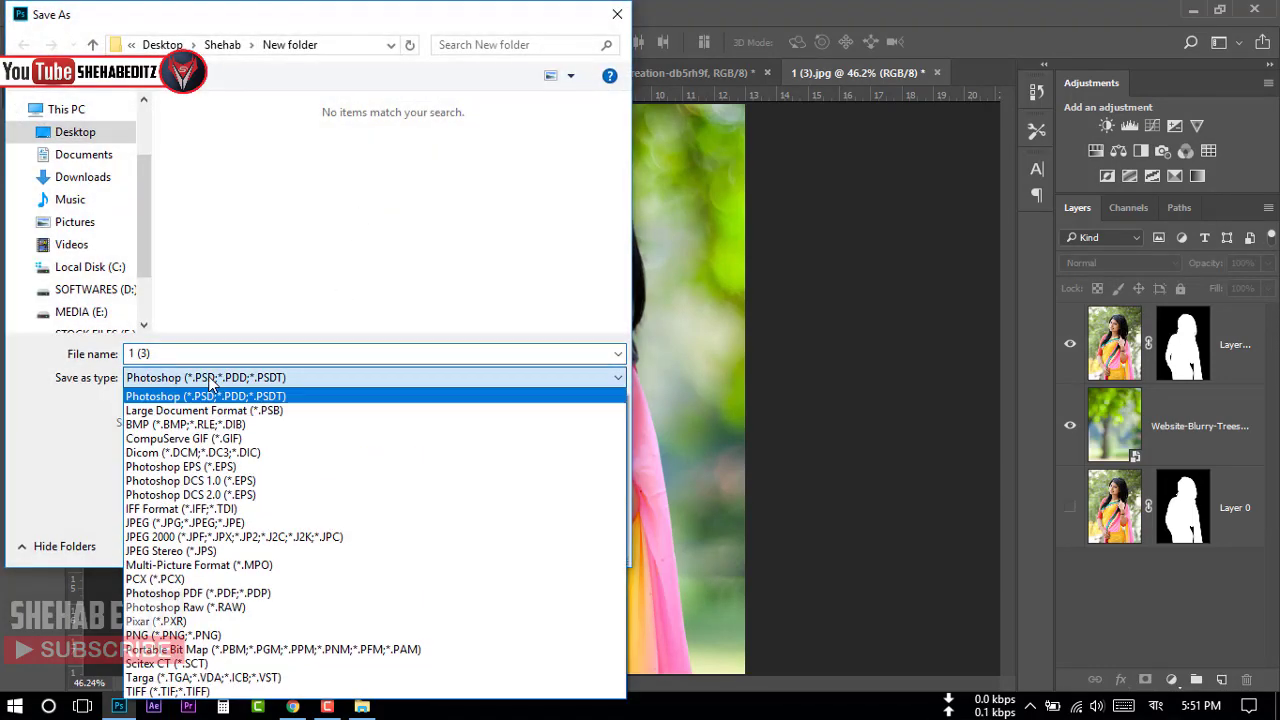
left_click(207, 527)
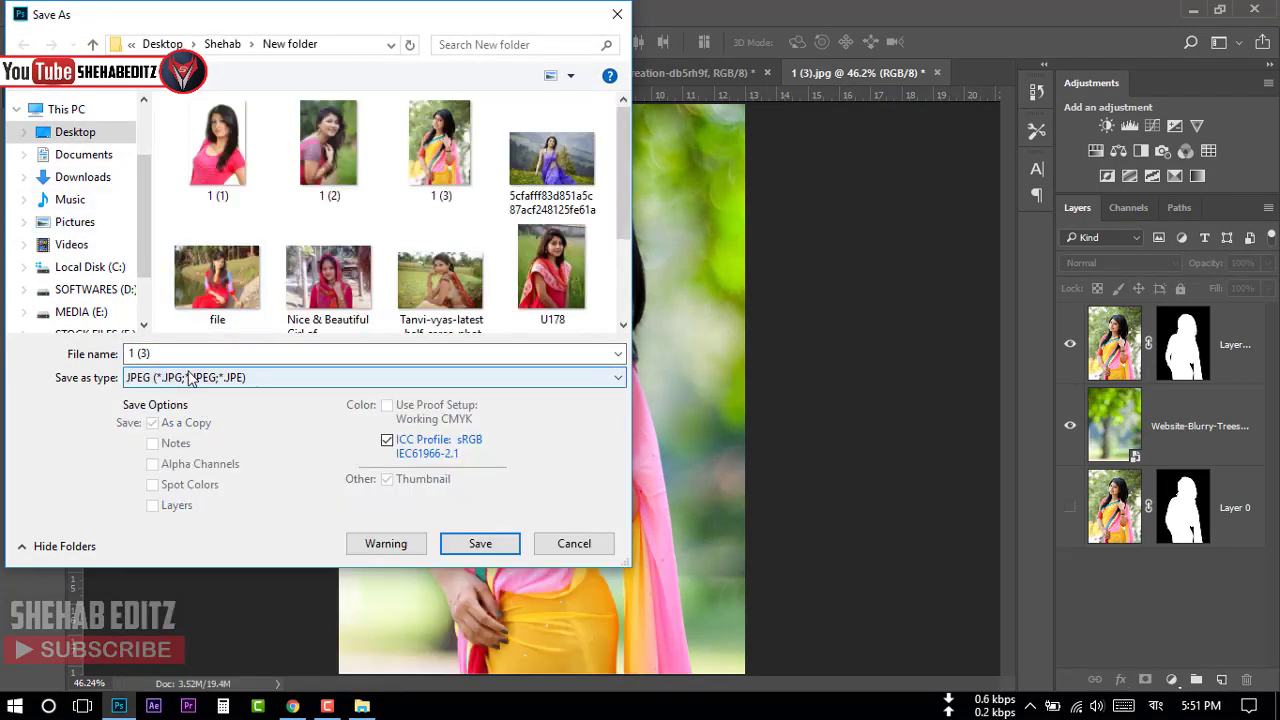
left_click(72, 135)
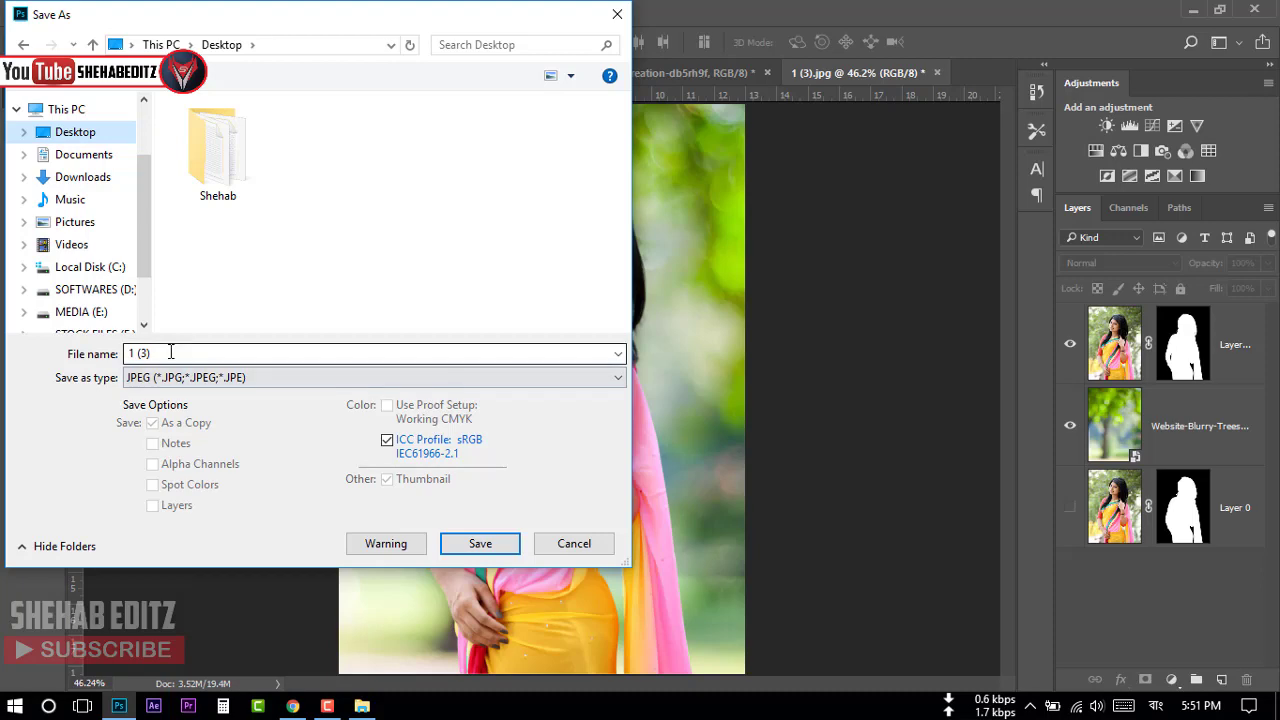
left_click(484, 546)
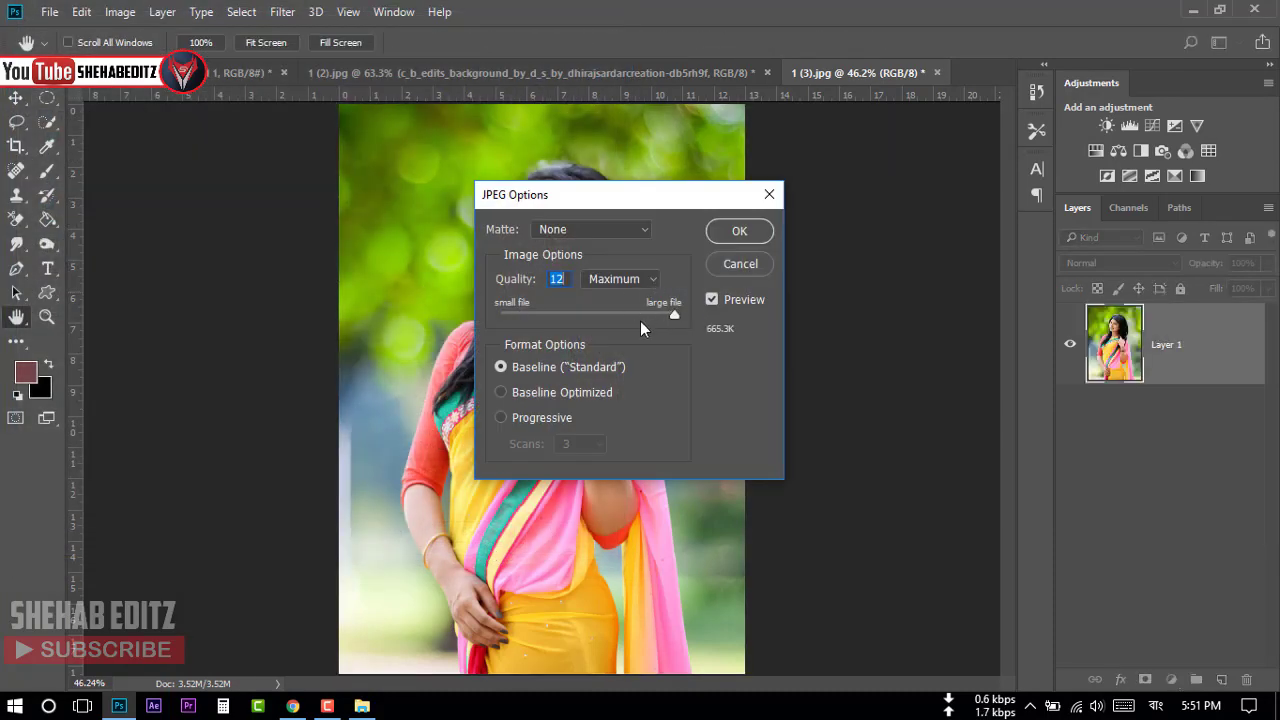
left_click(739, 231)
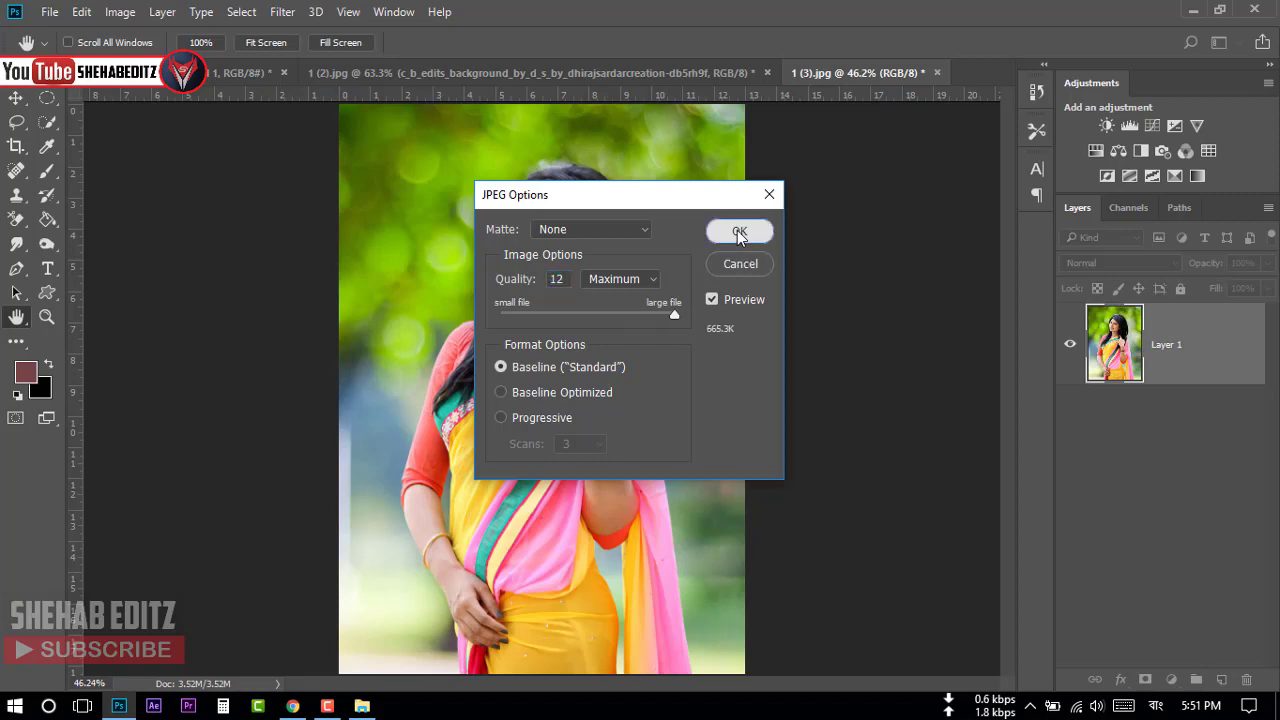
Minimize the windows, open 1 (3).jpg in Picasa and zoom in, then close it
left_click(1193, 10)
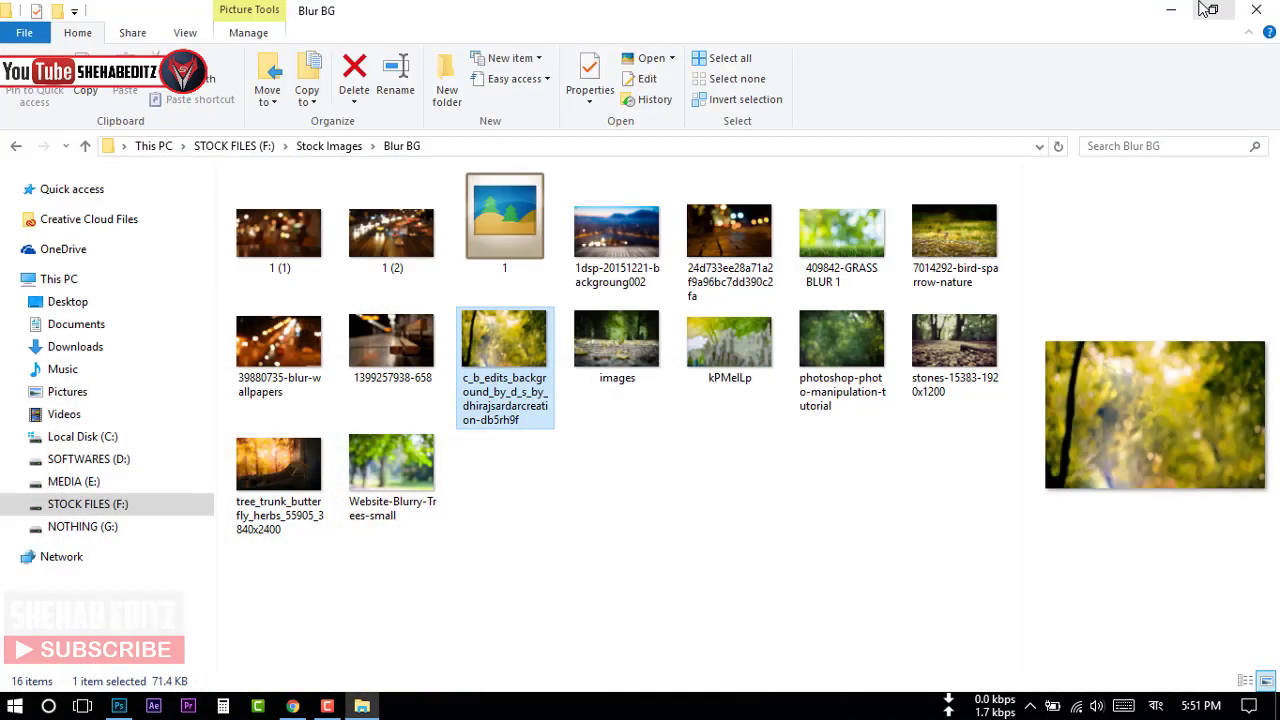
left_click(1168, 12)
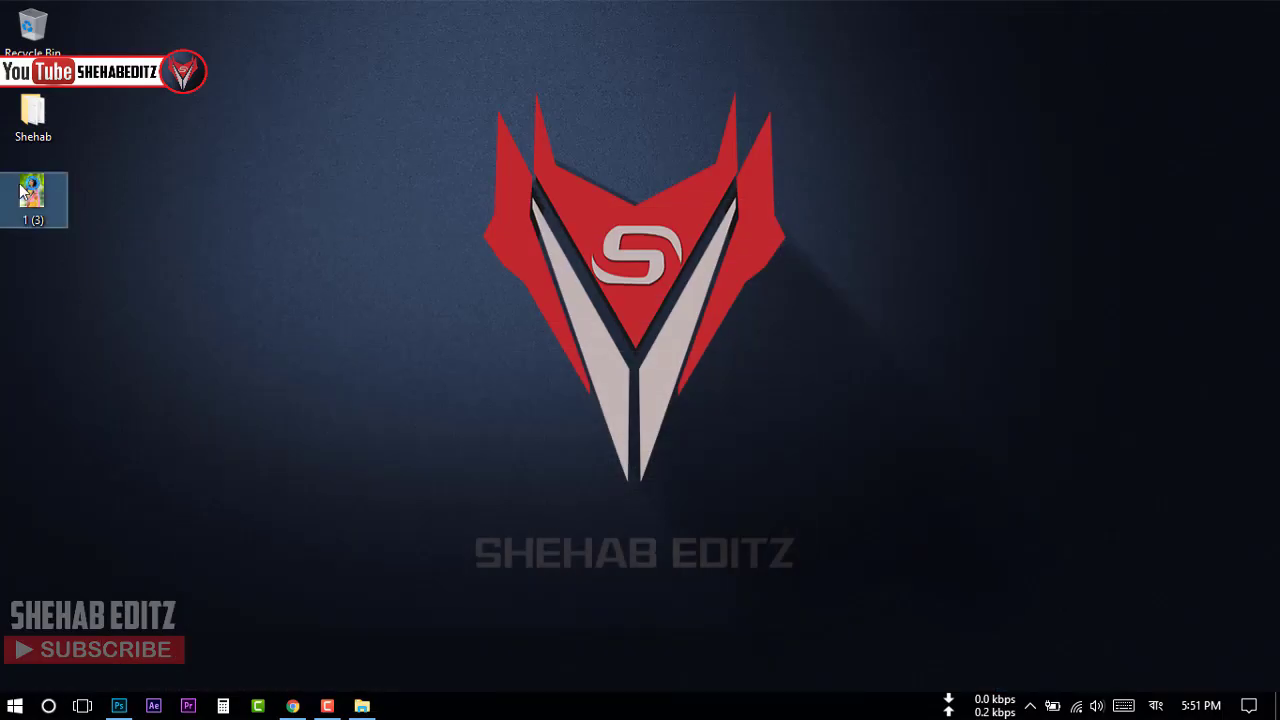
double_click(33, 195)
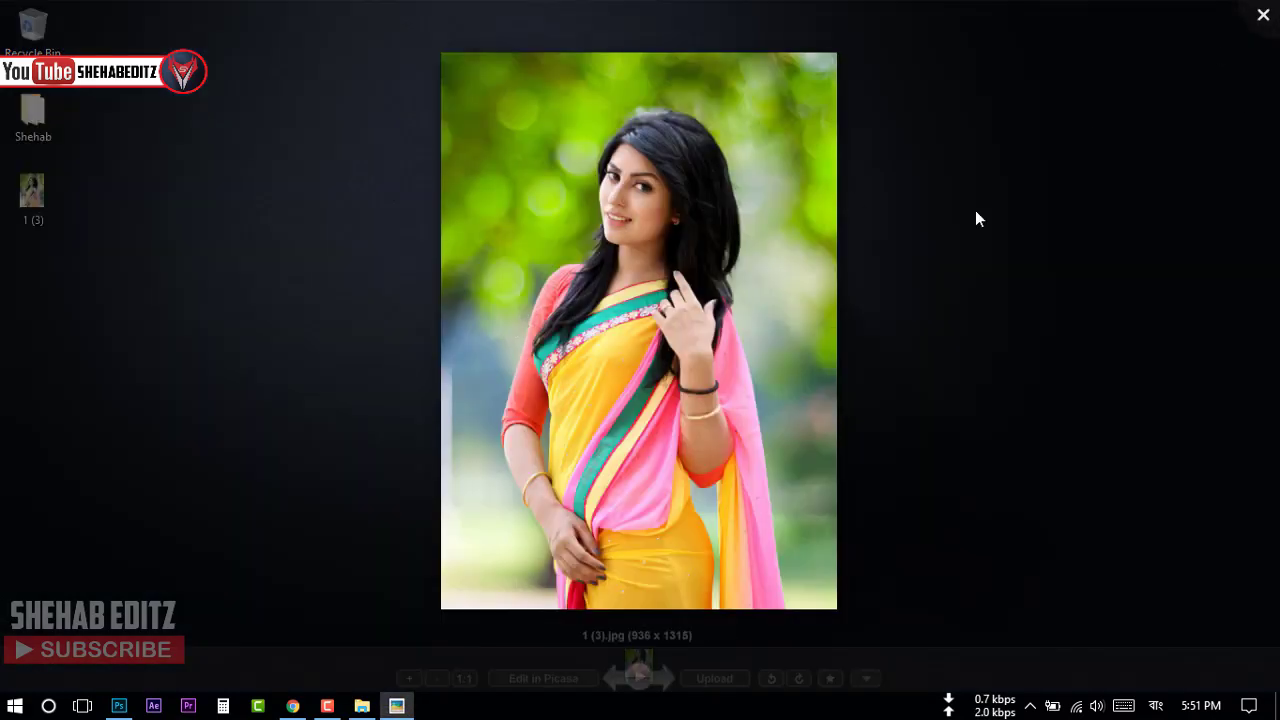
scroll(791, 346, "down", 1)
scroll(794, 340, "up", 3)
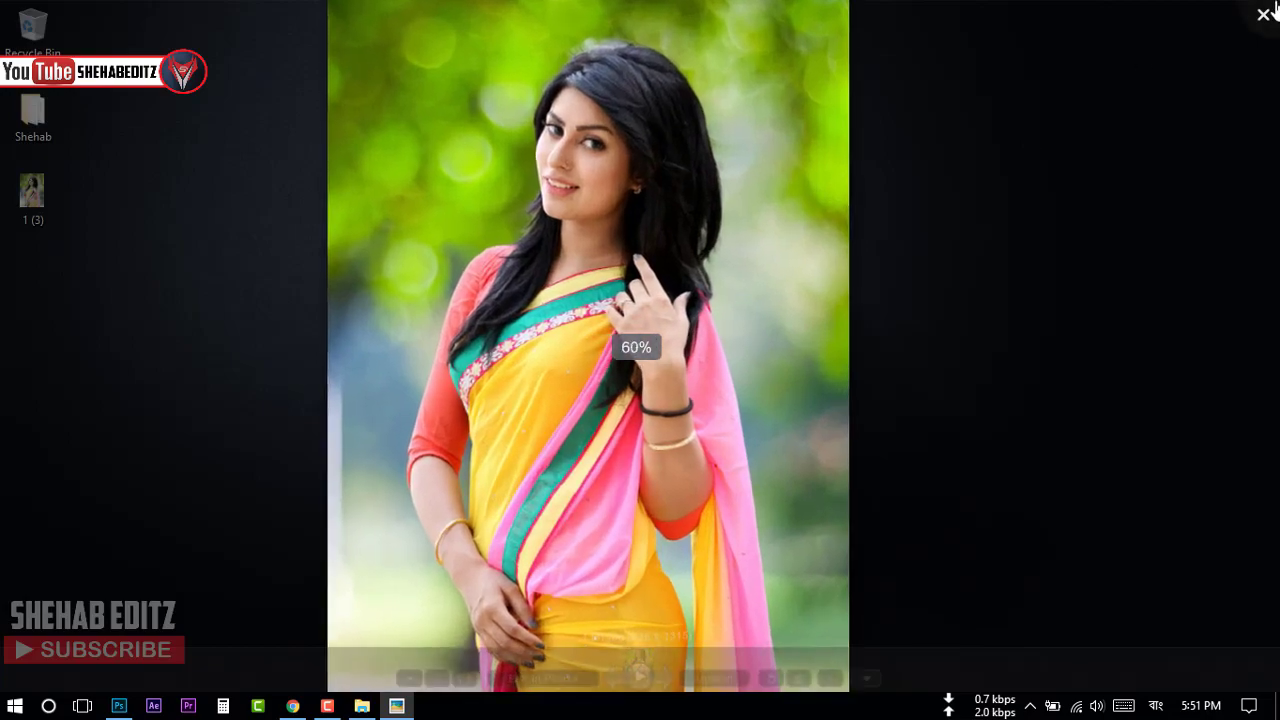
left_click(1272, 12)
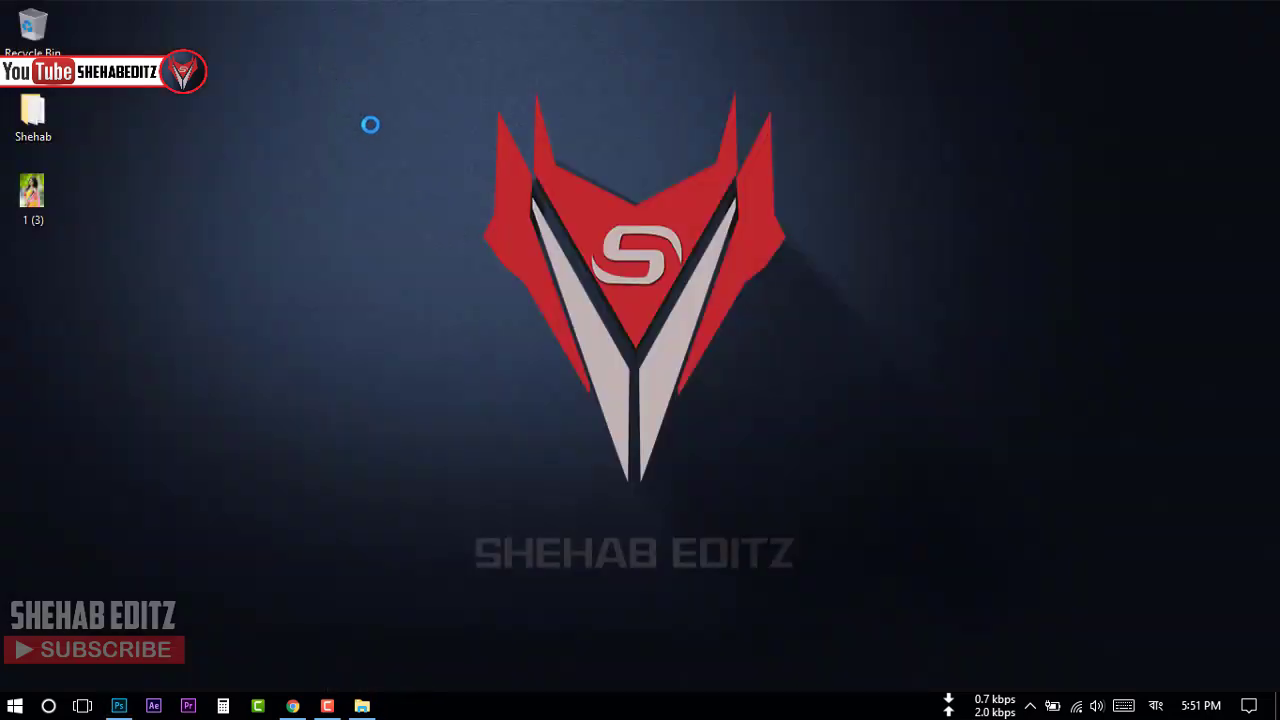
right_click(370, 124)
left_click(360, 110)
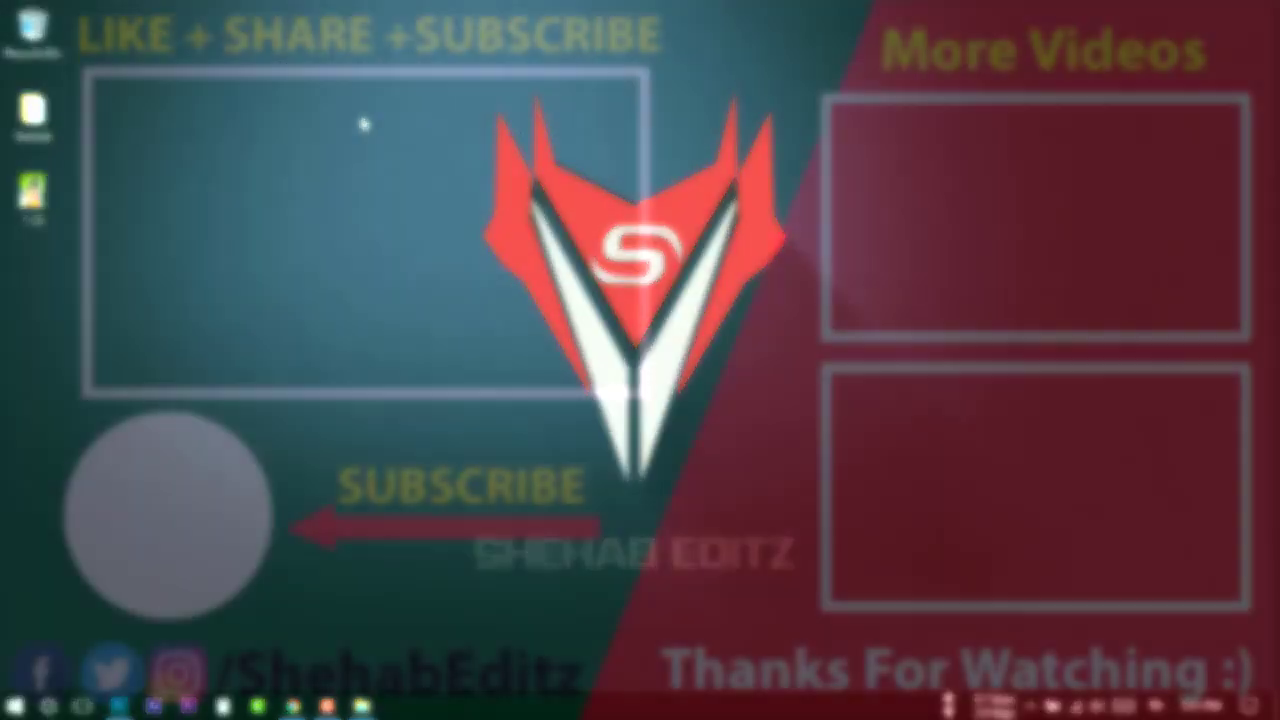